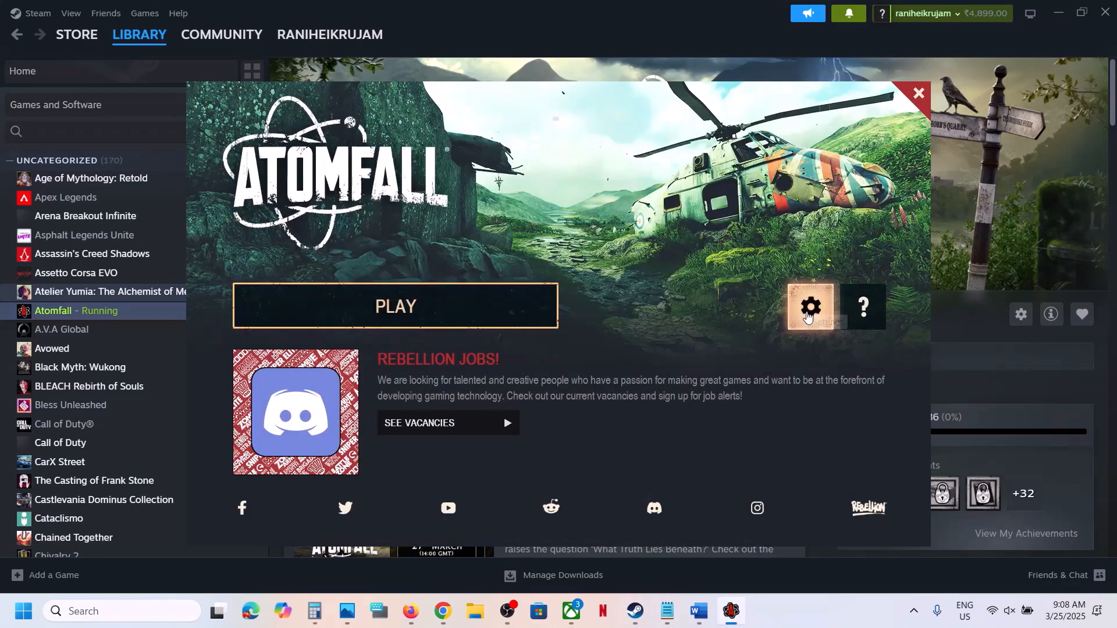
Open the Atomfall launcher options and select the NVIDIA GeForce RTX 3050 Laptop GPU for GPU Selection.
{"action": "left_click", "coordinate": [808, 309]}
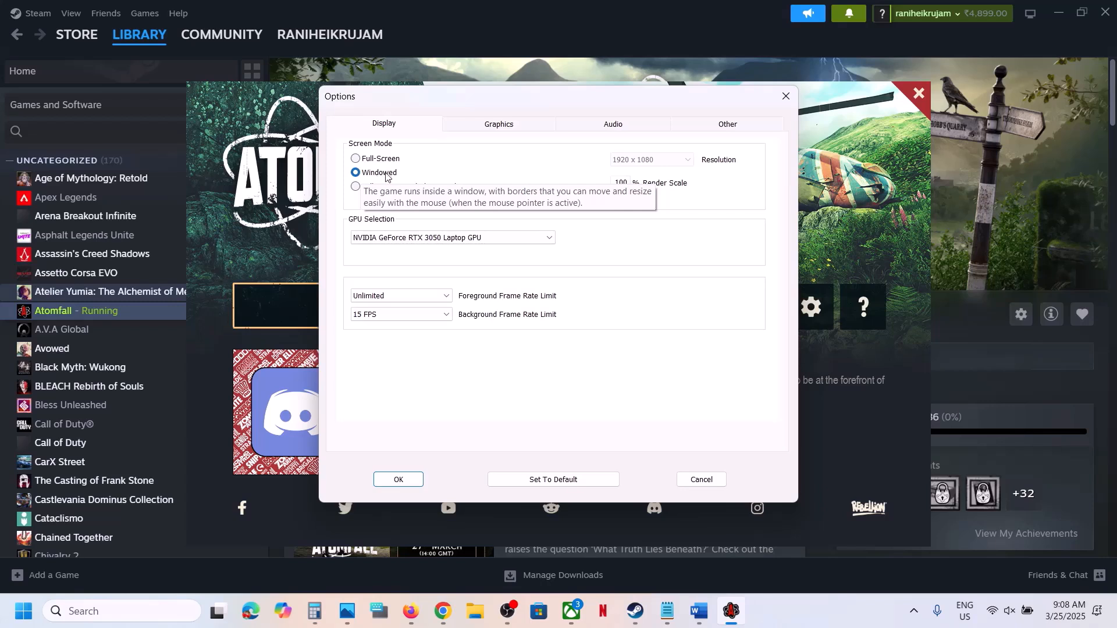
{"action": "left_click", "coordinate": [431, 237]}
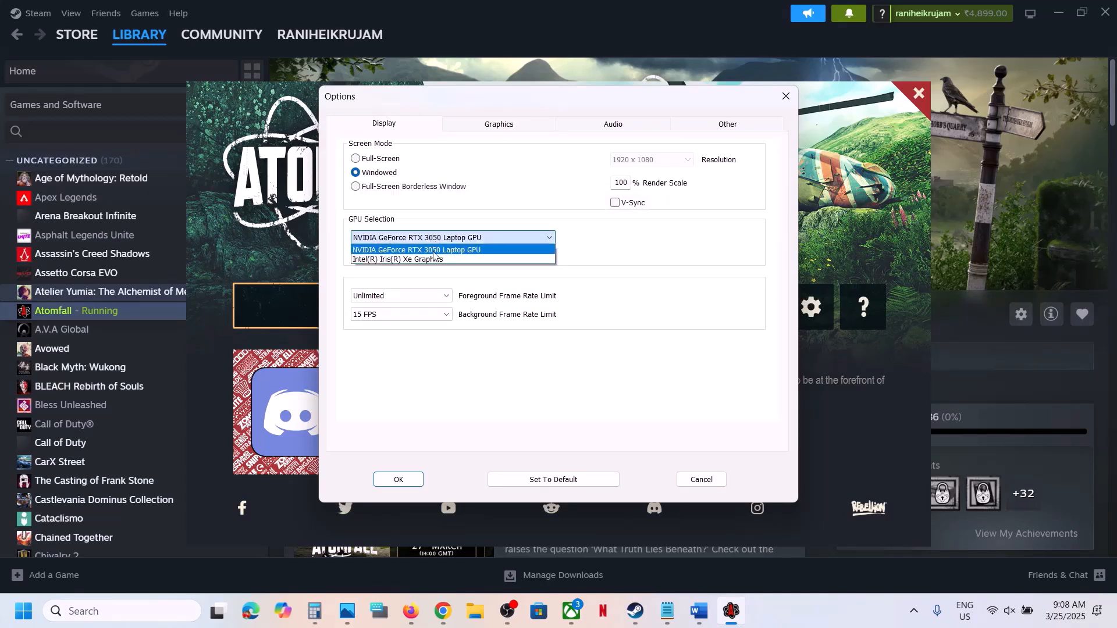
{"action": "left_click", "coordinate": [436, 251]}
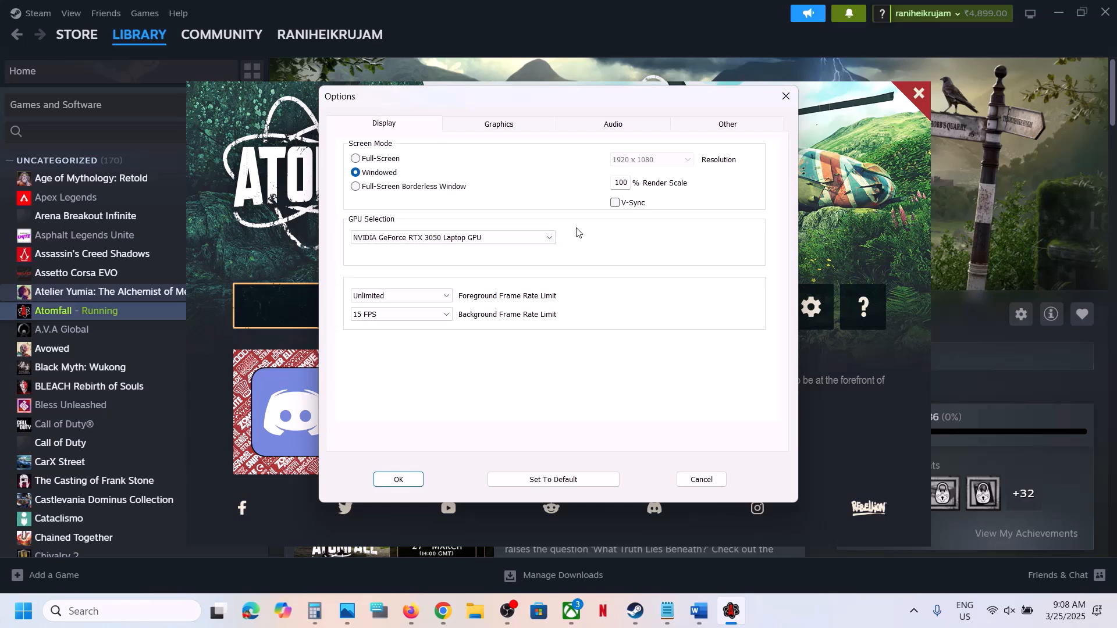
Set Graphics Detail to Medium, save the launcher options and close the Atomfall launcher.
{"action": "left_click", "coordinate": [505, 128]}
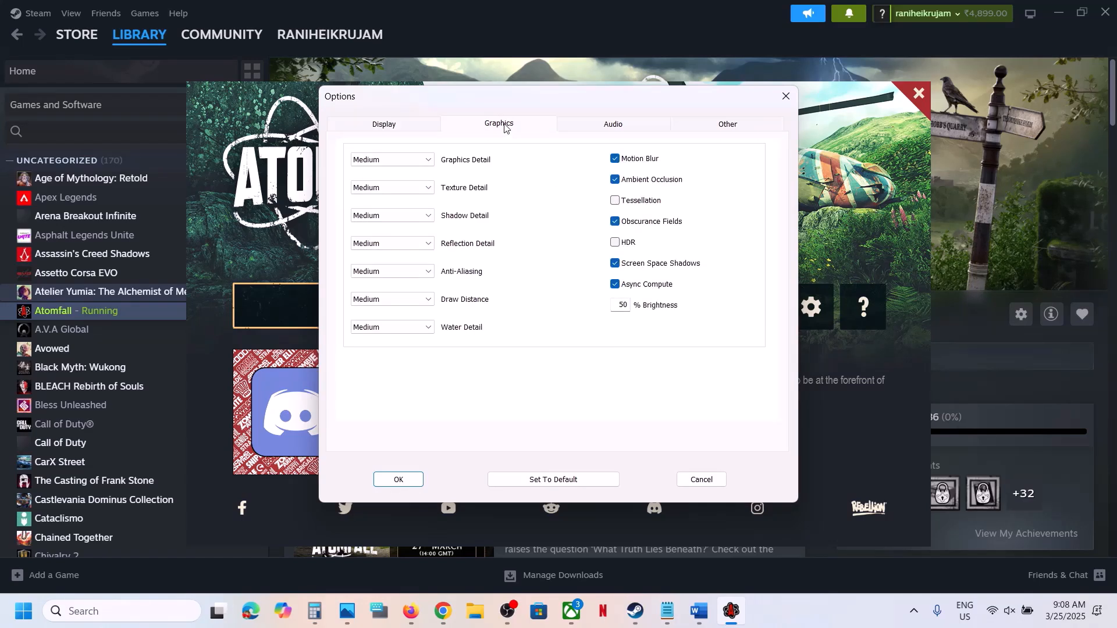
{"action": "left_click", "coordinate": [429, 160]}
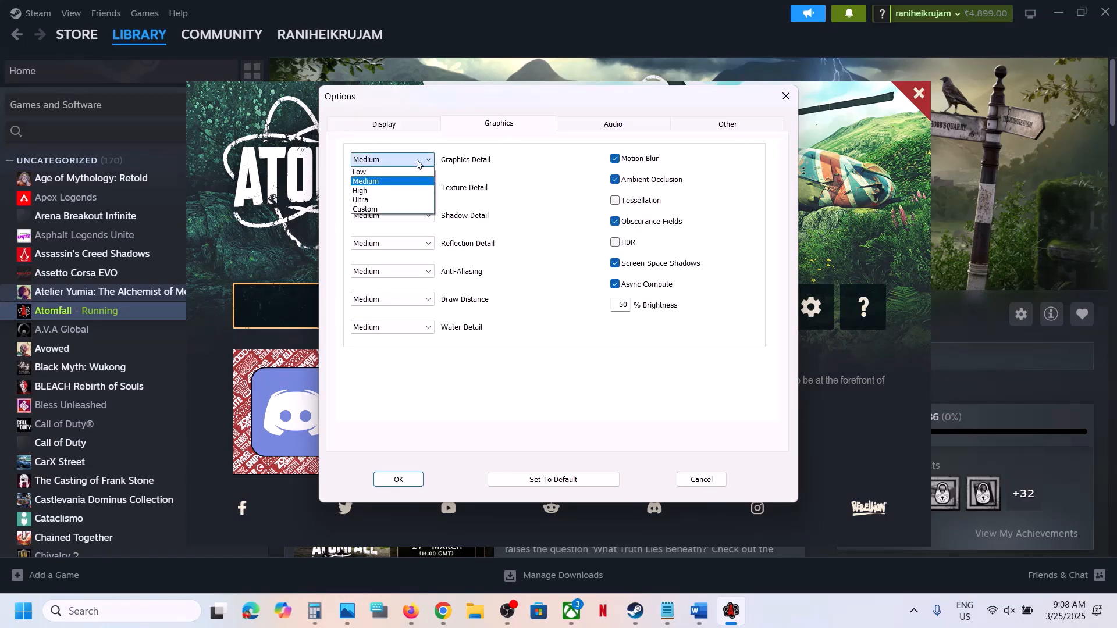
{"action": "left_click", "coordinate": [371, 182]}
{"action": "left_click", "coordinate": [402, 132]}
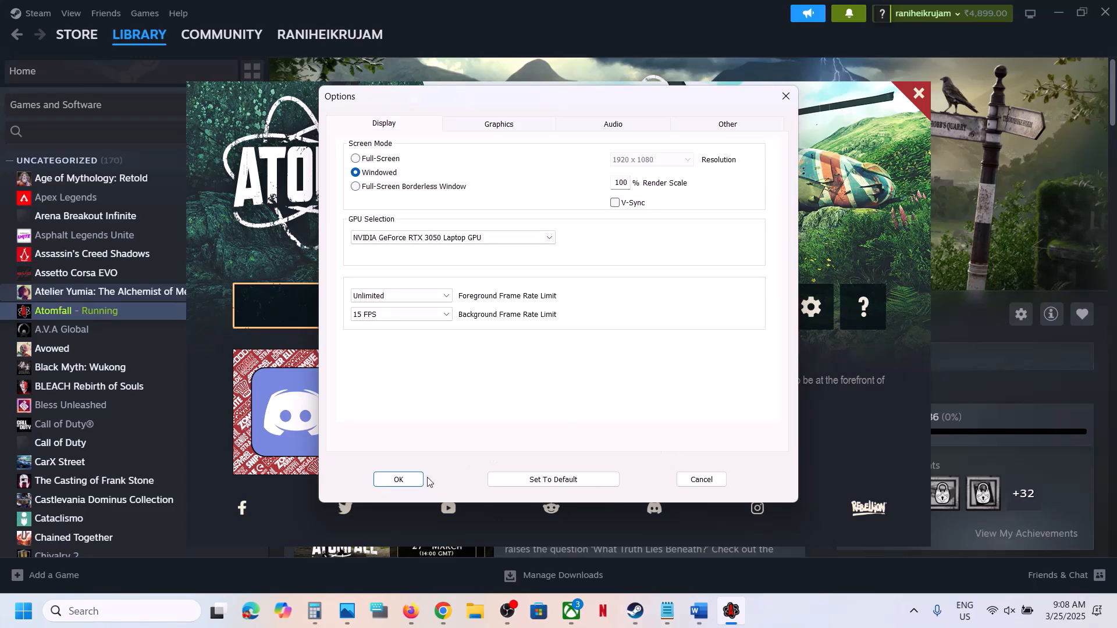
{"action": "left_click", "coordinate": [400, 479]}
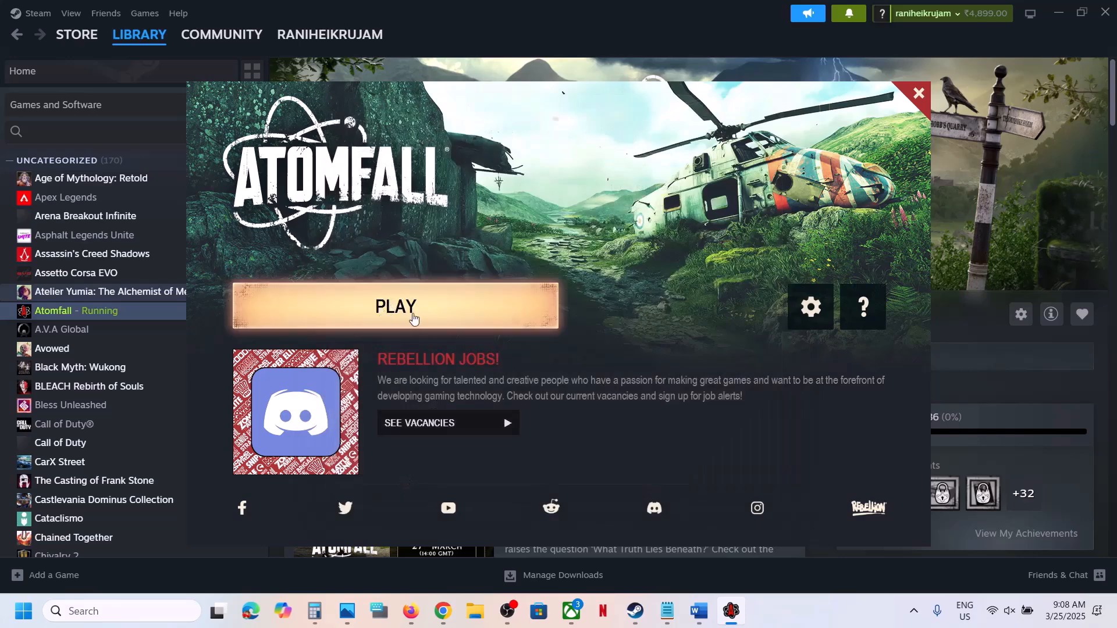
{"action": "left_click", "coordinate": [919, 94]}
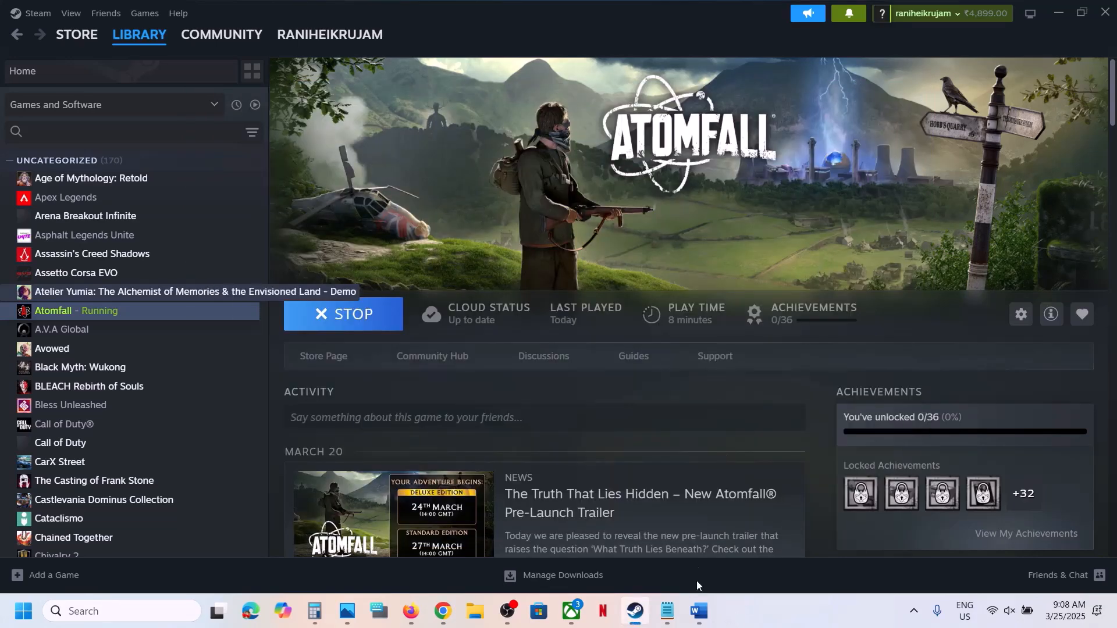
Switch to the Word notes and read the line about skipping the launcher with big picture mode, maximizing the window.
{"action": "left_click", "coordinate": [698, 611]}
{"action": "scroll", "coordinate": [424, 431], "scroll_direction": "down", "scroll_amount": 2}
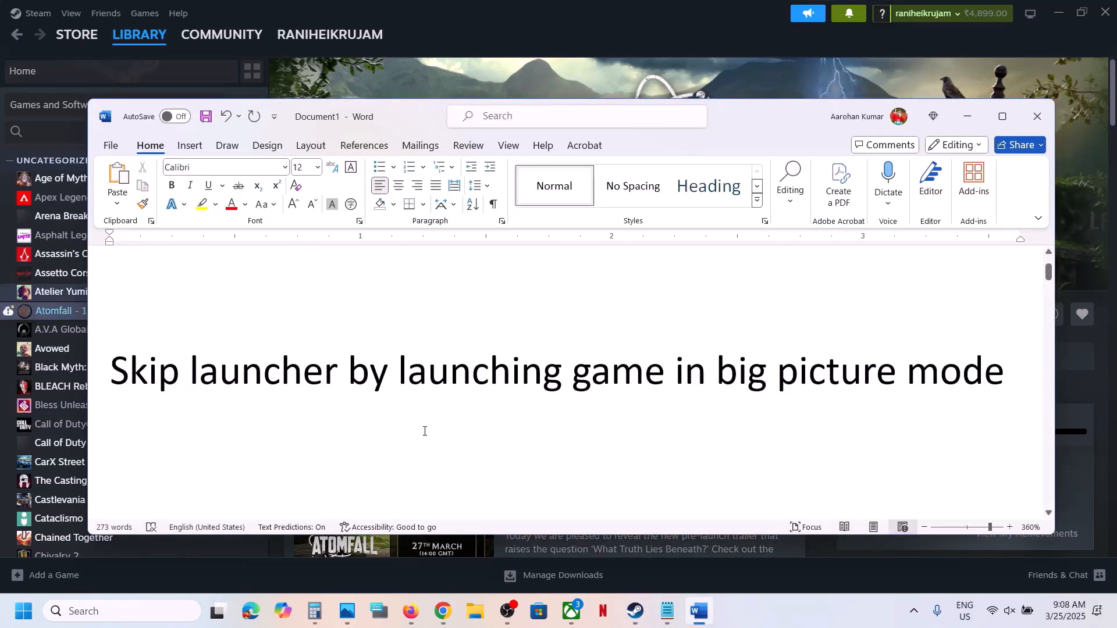
{"action": "left_click_drag", "start_coordinate": [110, 384], "coordinate": [905, 387]}
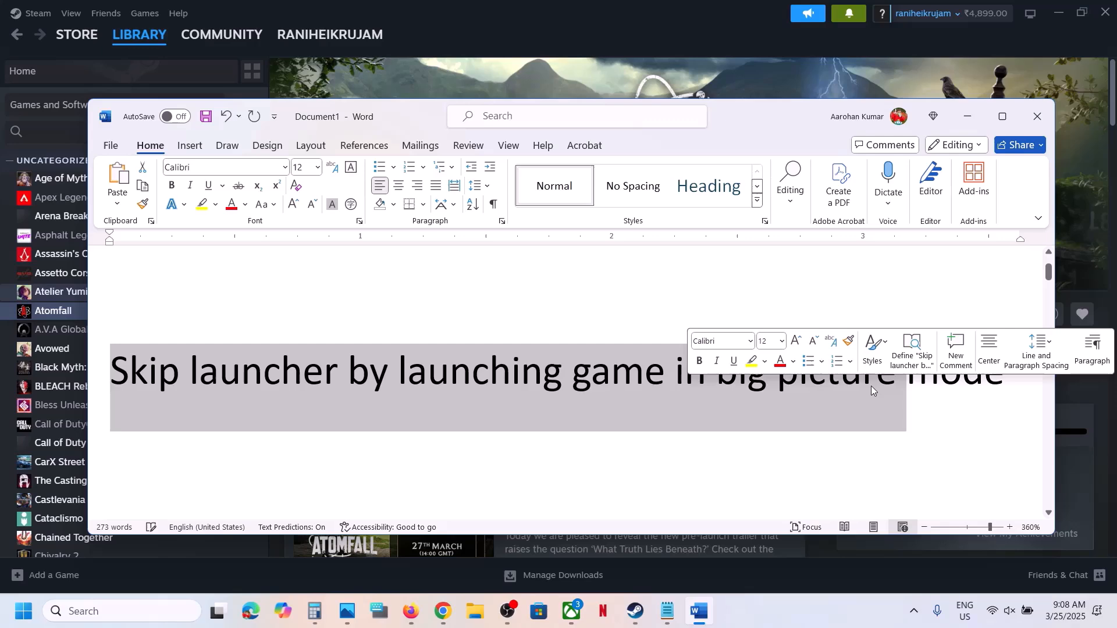
{"action": "left_click", "coordinate": [707, 69]}
{"action": "left_click", "coordinate": [699, 617]}
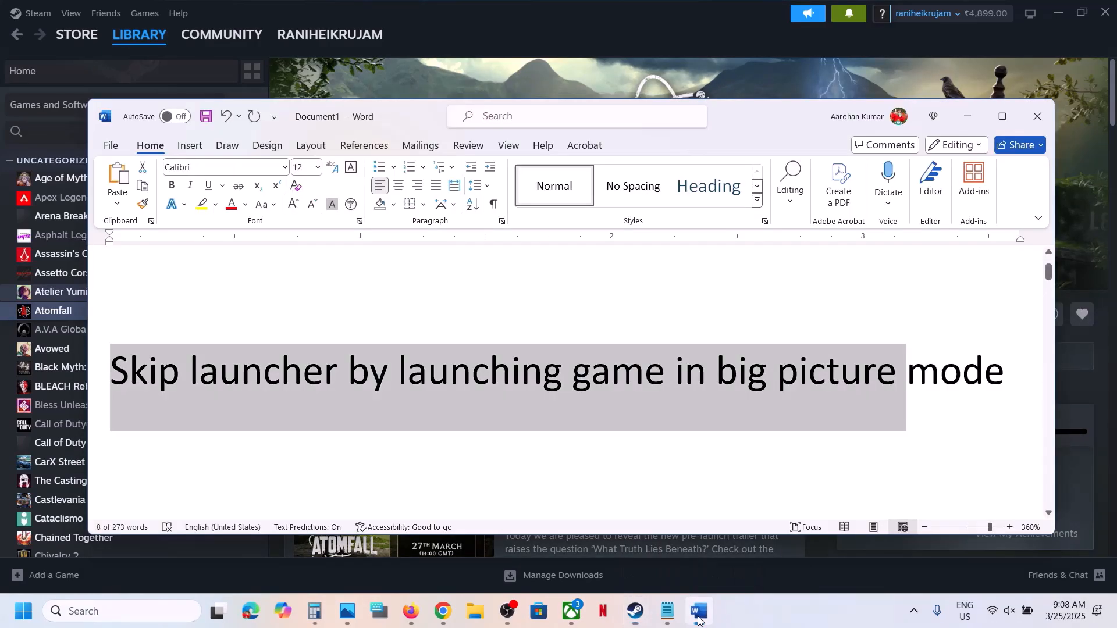
{"action": "left_click", "coordinate": [699, 617]}
{"action": "left_click", "coordinate": [699, 618]}
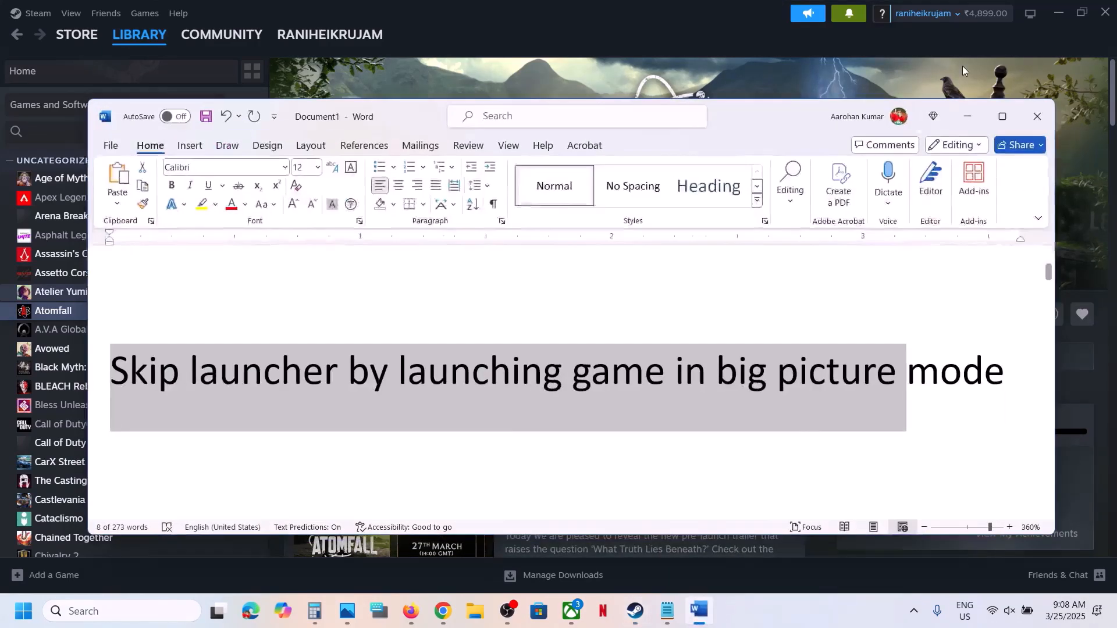
{"action": "left_click", "coordinate": [1001, 120]}
Switch to Steam, view Atomfall's game page in Big Picture Mode, and exit that mode.
{"action": "key", "text": "alt+Tab"}
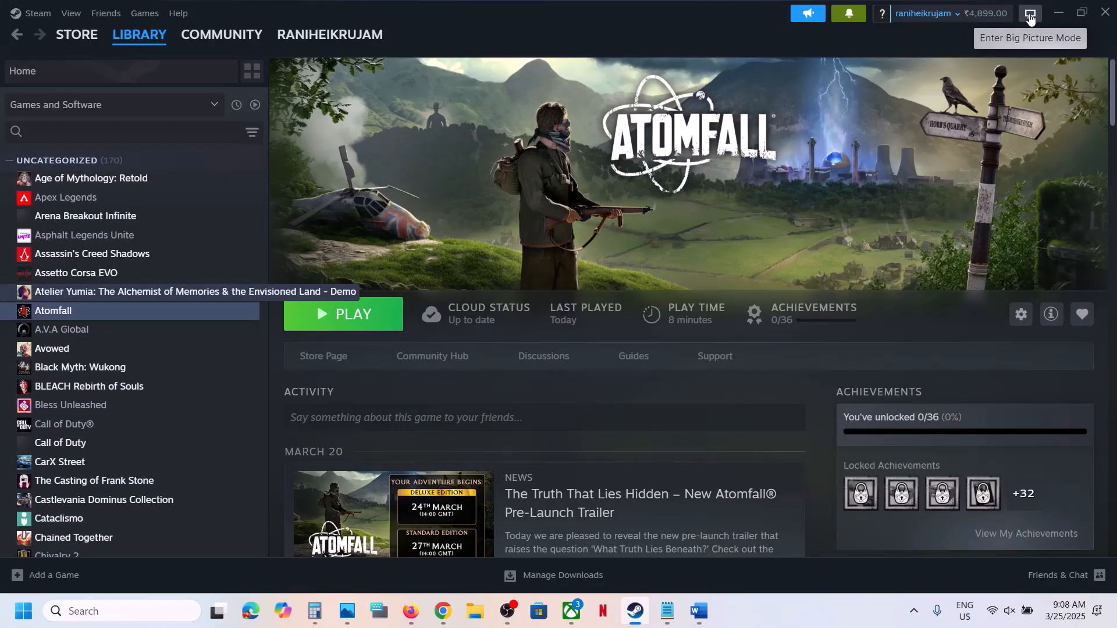
{"action": "key", "text": "alt+Tab"}
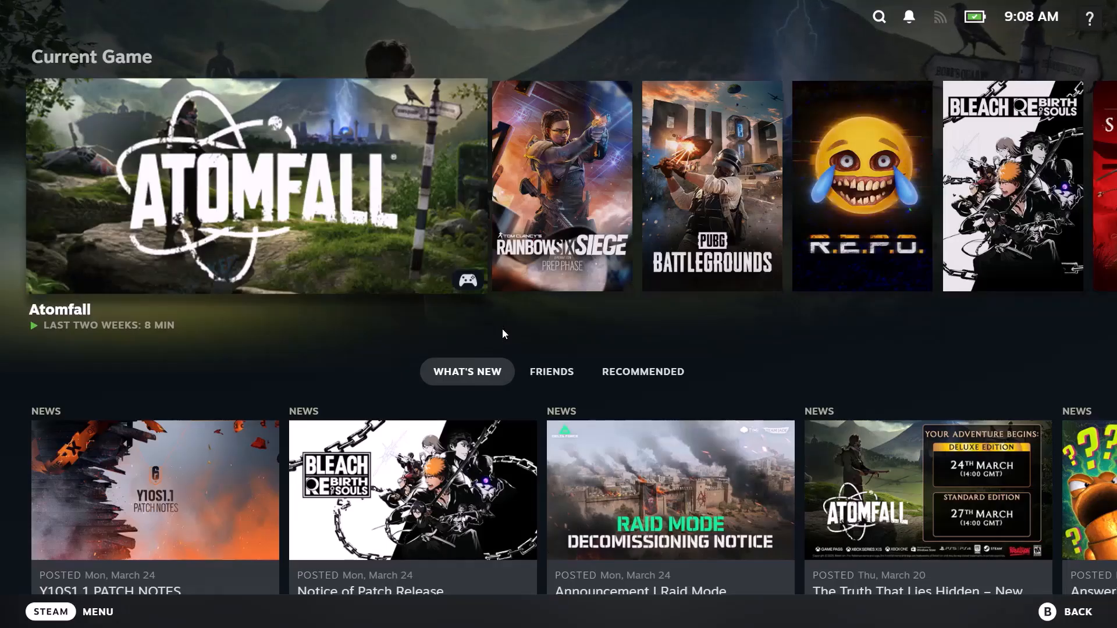
{"action": "left_click", "coordinate": [319, 190]}
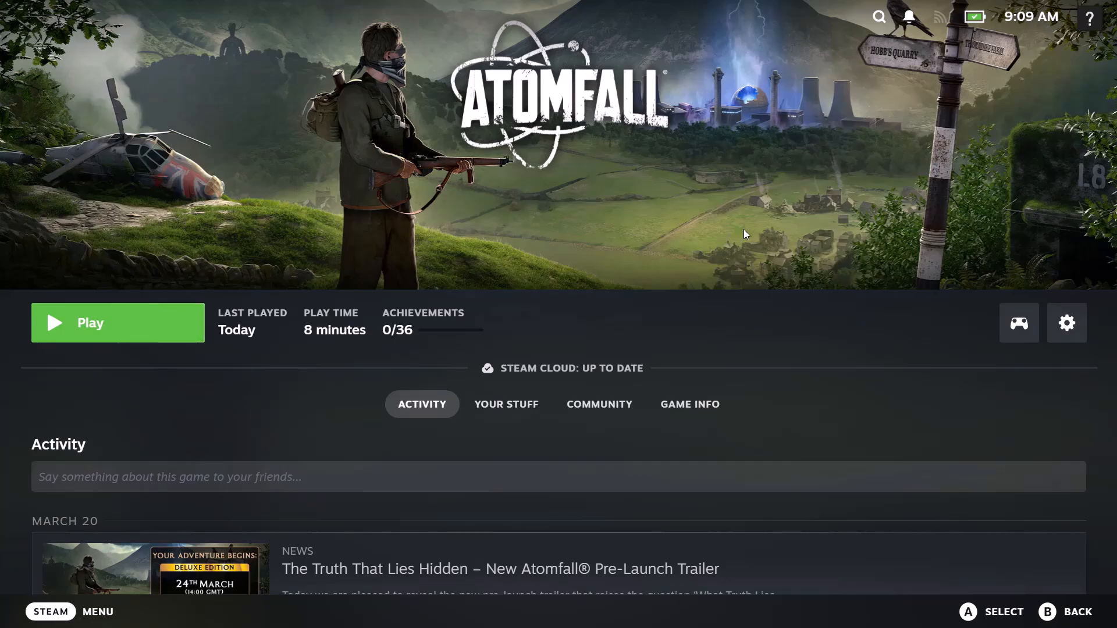
{"action": "key", "text": "alt+F4"}
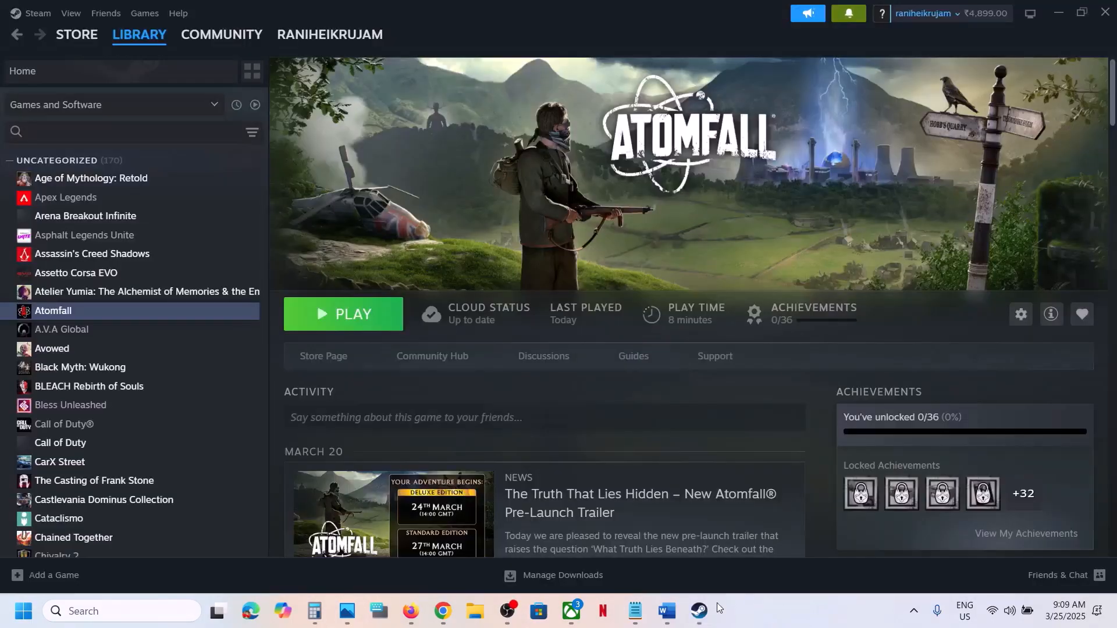
Read the tip about the -dx11/-dx12 launch options in the Word notes and return to Steam.
{"action": "left_click", "coordinate": [667, 611]}
{"action": "left_click_drag", "start_coordinate": [146, 451], "coordinate": [606, 454]}
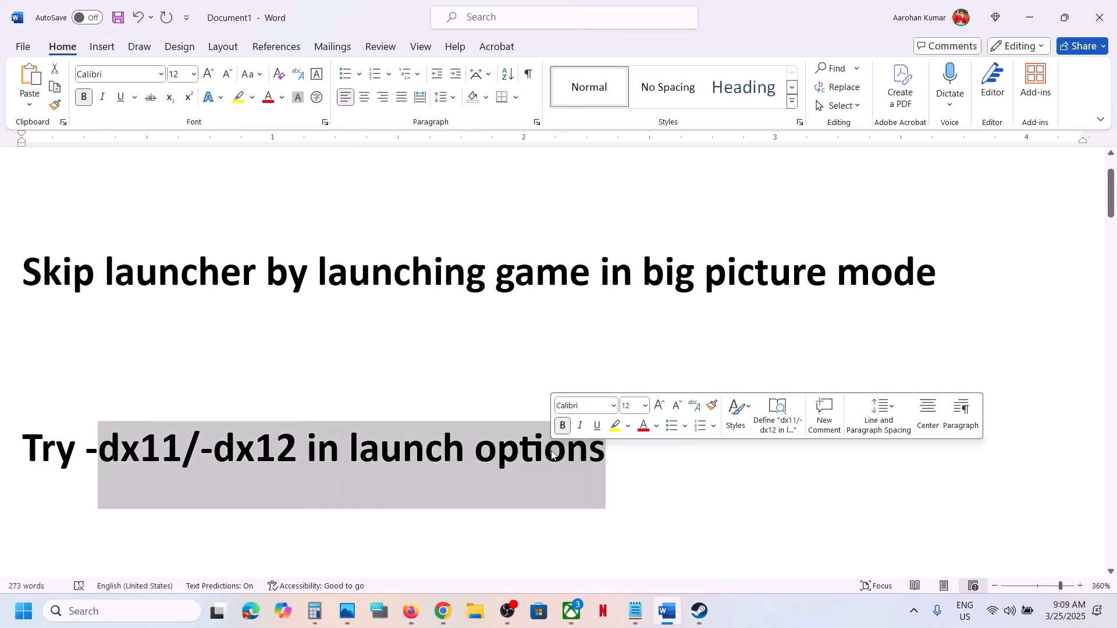
{"action": "left_click", "coordinate": [785, 621]}
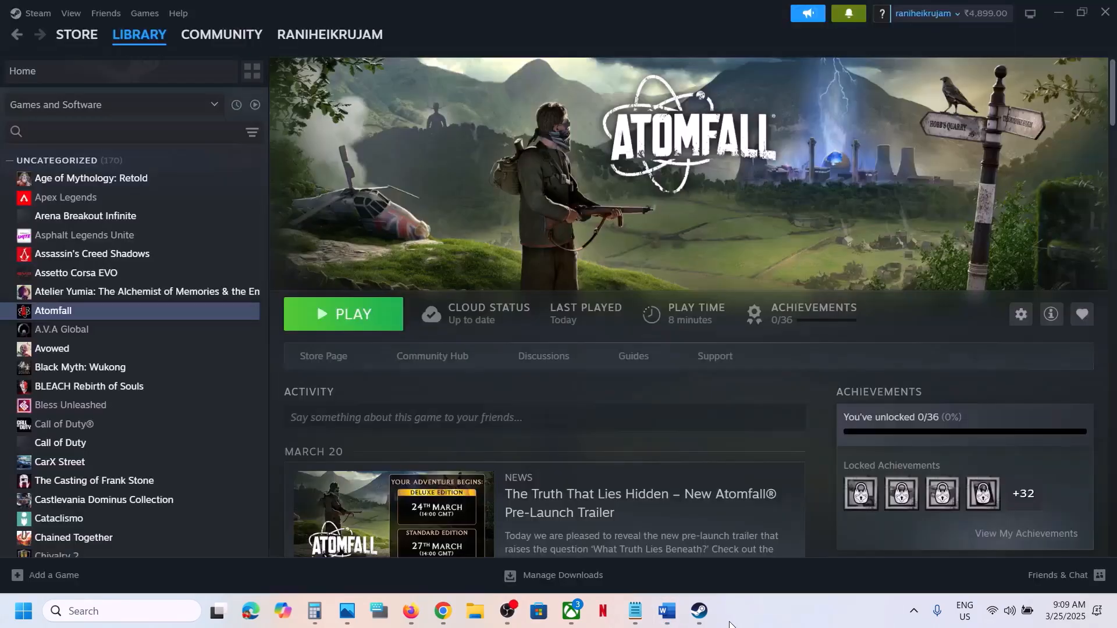
Open Atomfall's properties from the Steam library and clear its existing launch options.
{"action": "right_click", "coordinate": [92, 312]}
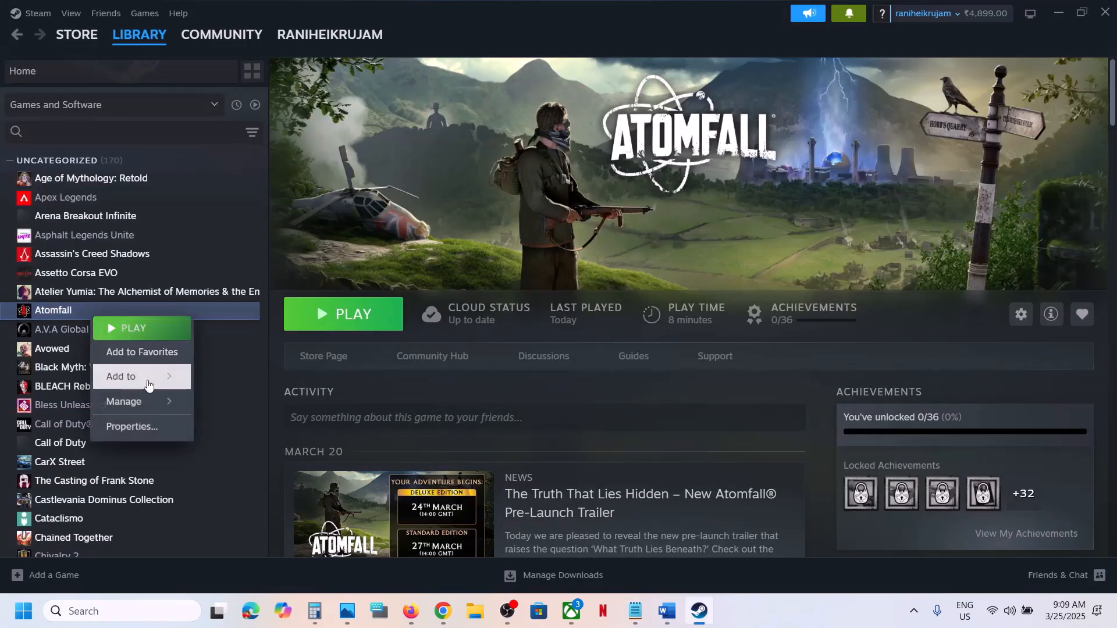
{"action": "left_click", "coordinate": [143, 425]}
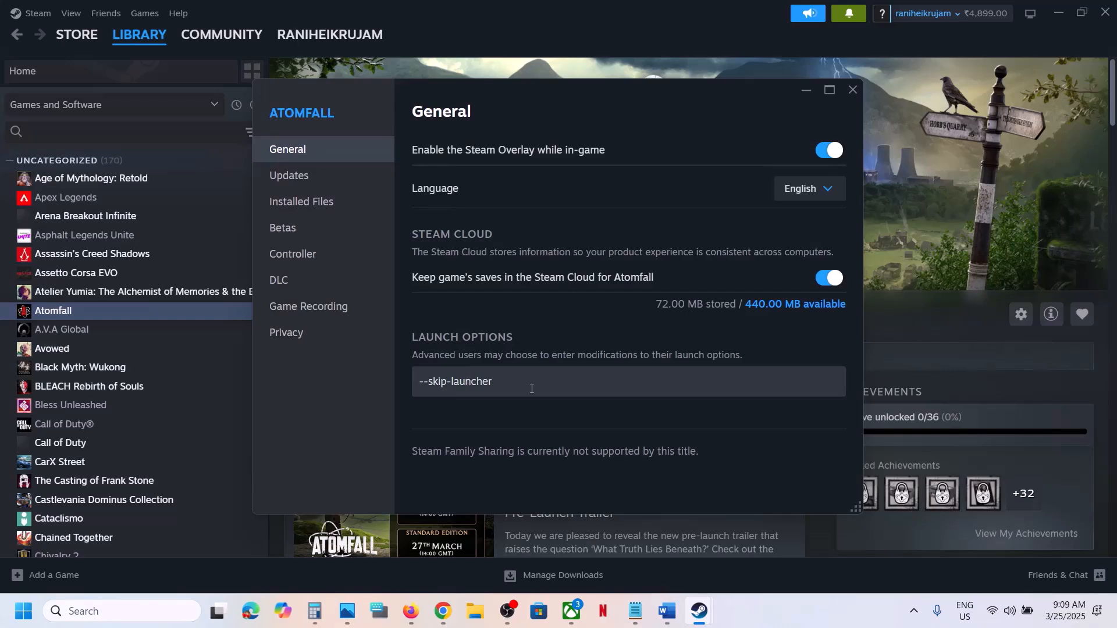
{"action": "left_click_drag", "start_coordinate": [531, 388], "coordinate": [364, 386]}
{"action": "key", "text": "BackSpace"}
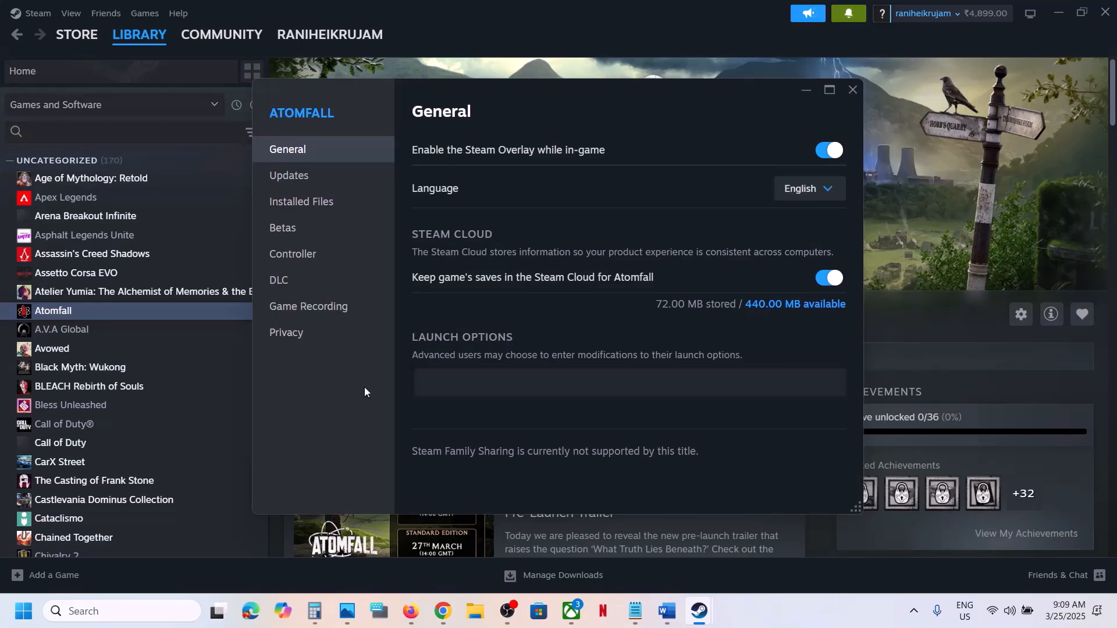
Try -dx11 and -dx12 in turn as Atomfall's launch options, clear the entry and close the properties.
{"action": "type", "text": "-dx11"}
{"action": "left_click_drag", "start_coordinate": [484, 384], "coordinate": [376, 384]}
{"action": "type", "text": "-dx12"}
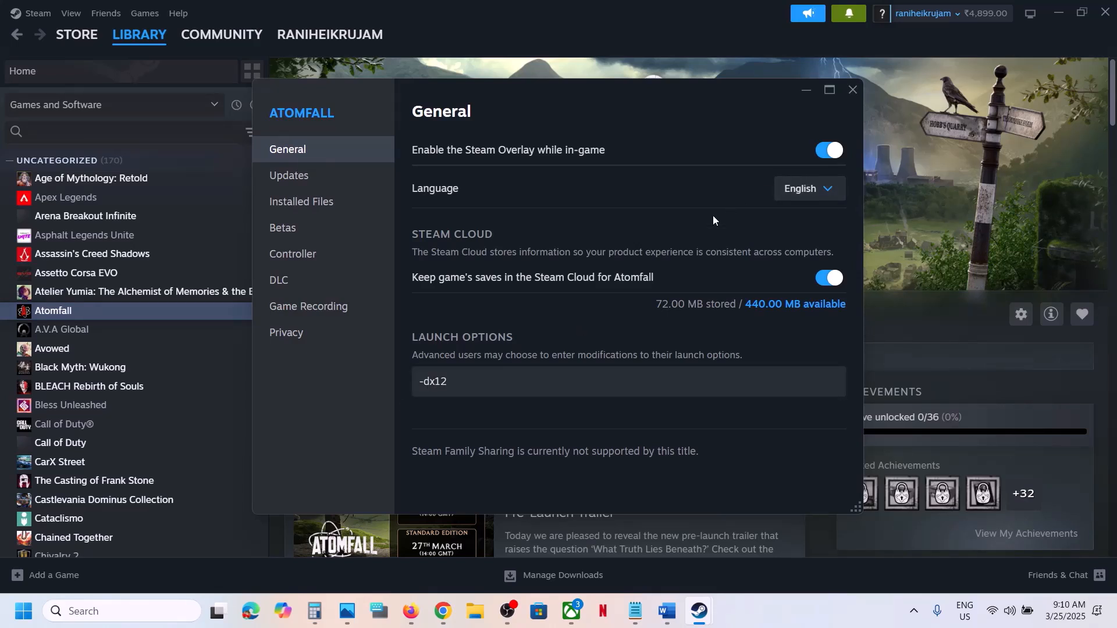
{"action": "left_click_drag", "start_coordinate": [469, 379], "coordinate": [366, 390]}
{"action": "key", "text": "BackSpace"}
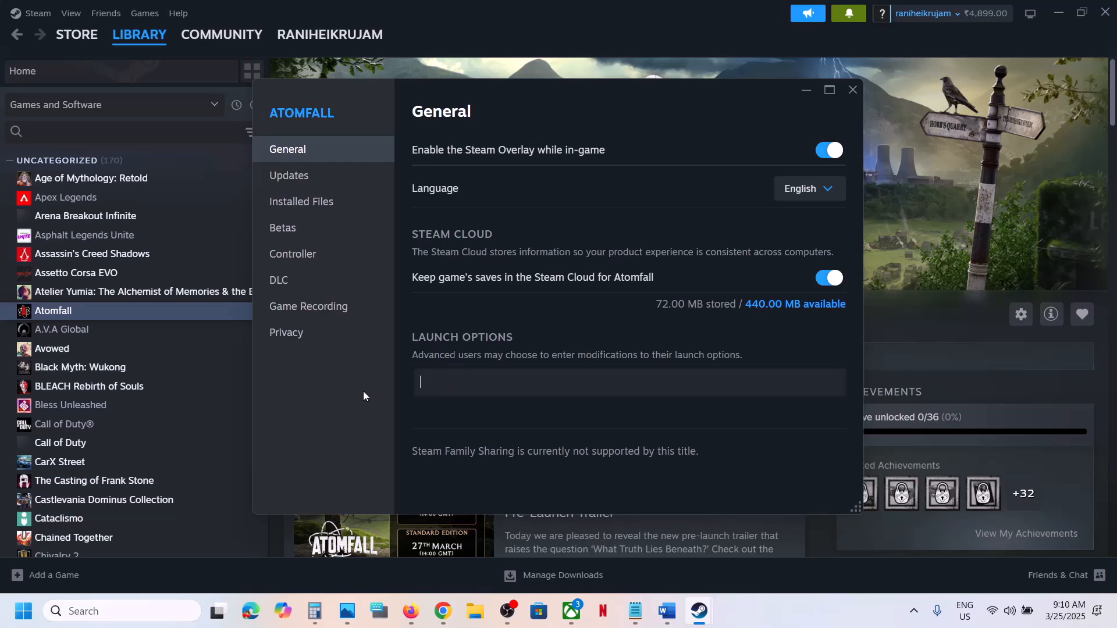
{"action": "left_click", "coordinate": [850, 89]}
Switch to the Word notes and read the tip about running the game as an administrator from its installation folder.
{"action": "left_click", "coordinate": [667, 611]}
{"action": "scroll", "coordinate": [474, 445], "scroll_direction": "down", "scroll_amount": 4}
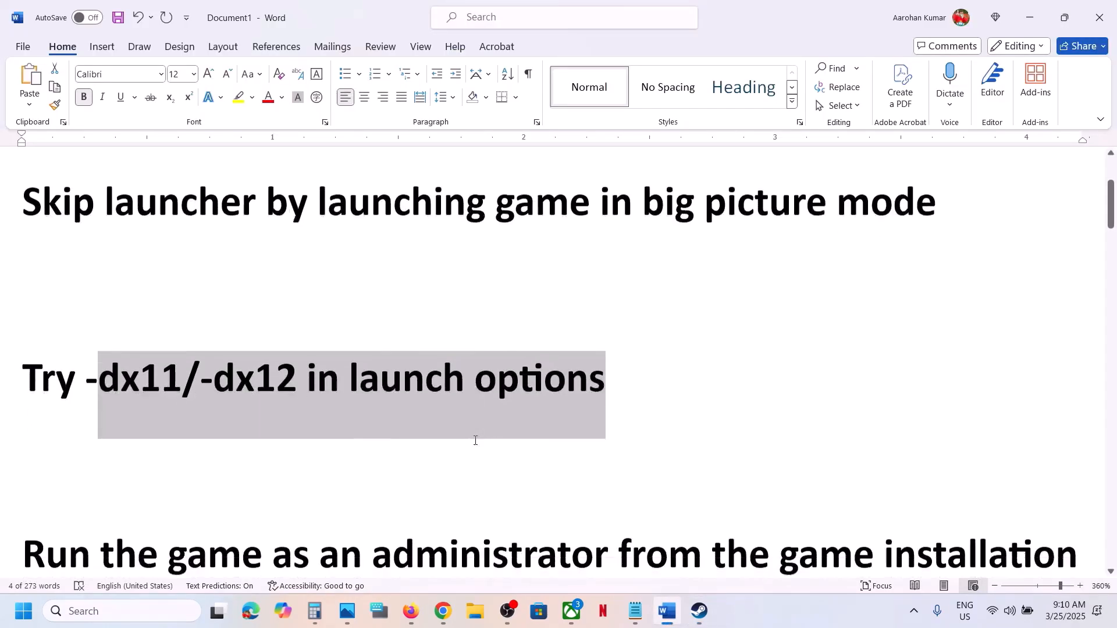
{"action": "left_click_drag", "start_coordinate": [265, 388], "coordinate": [677, 433]}
Switch to Steam, browse Atomfall's local files and open the bin folder.
{"action": "left_click", "coordinate": [698, 611]}
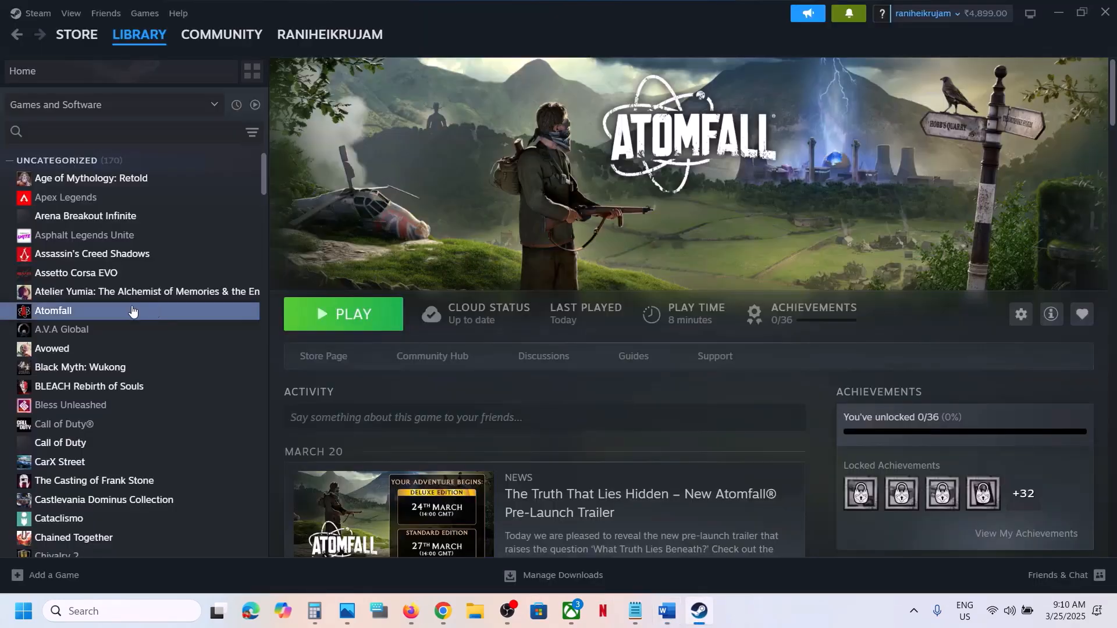
{"action": "right_click", "coordinate": [120, 311]}
{"action": "mouse_move", "coordinate": [186, 395]}
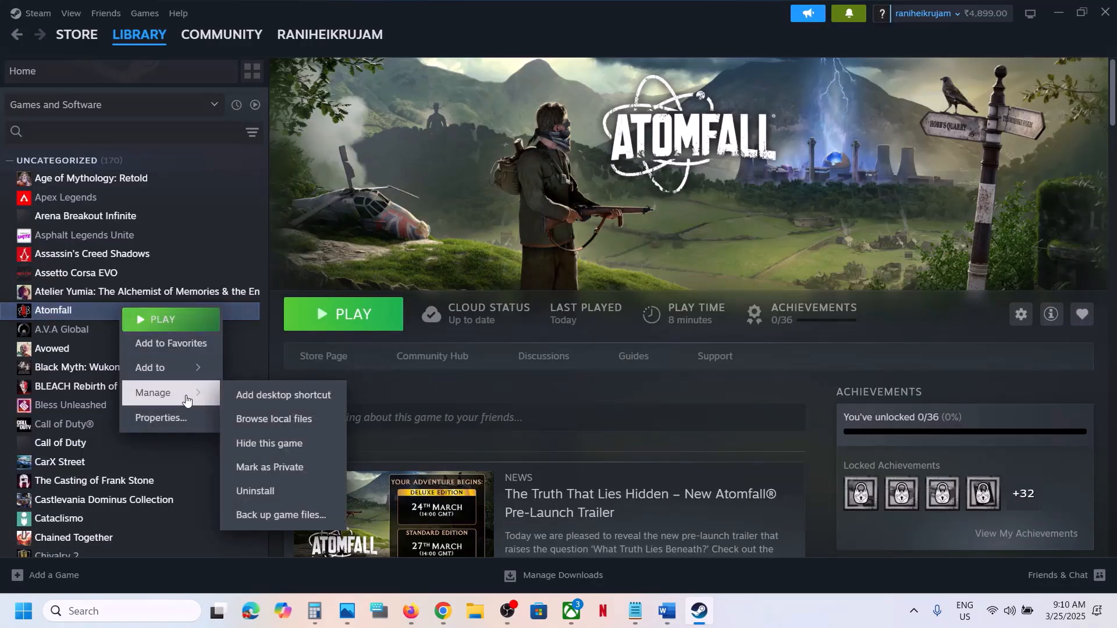
{"action": "left_click", "coordinate": [284, 421]}
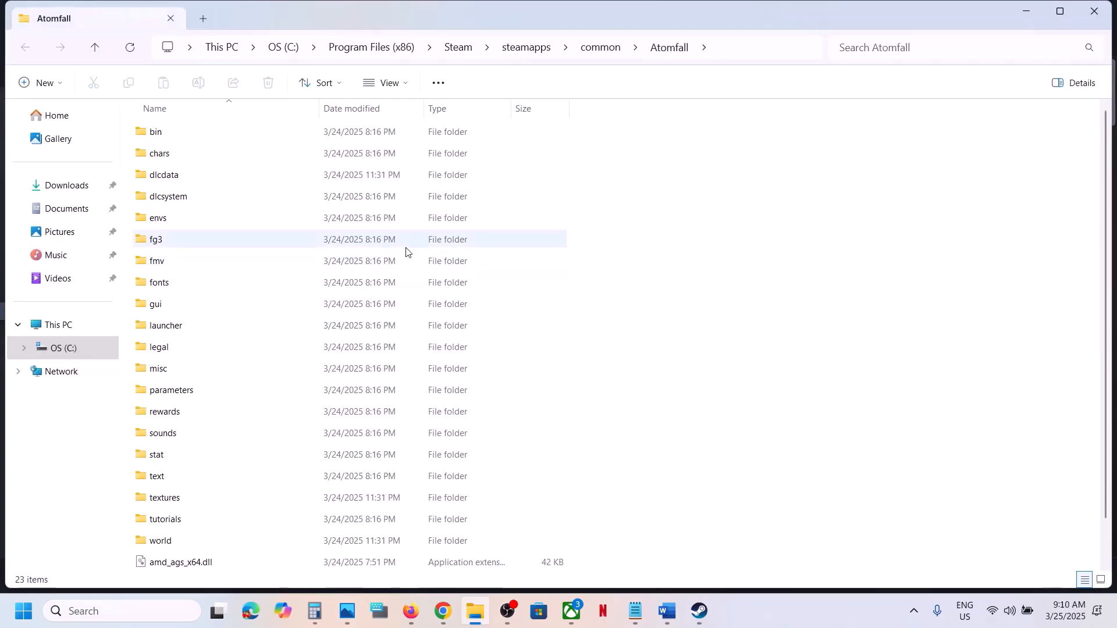
{"action": "double_click", "coordinate": [181, 132]}
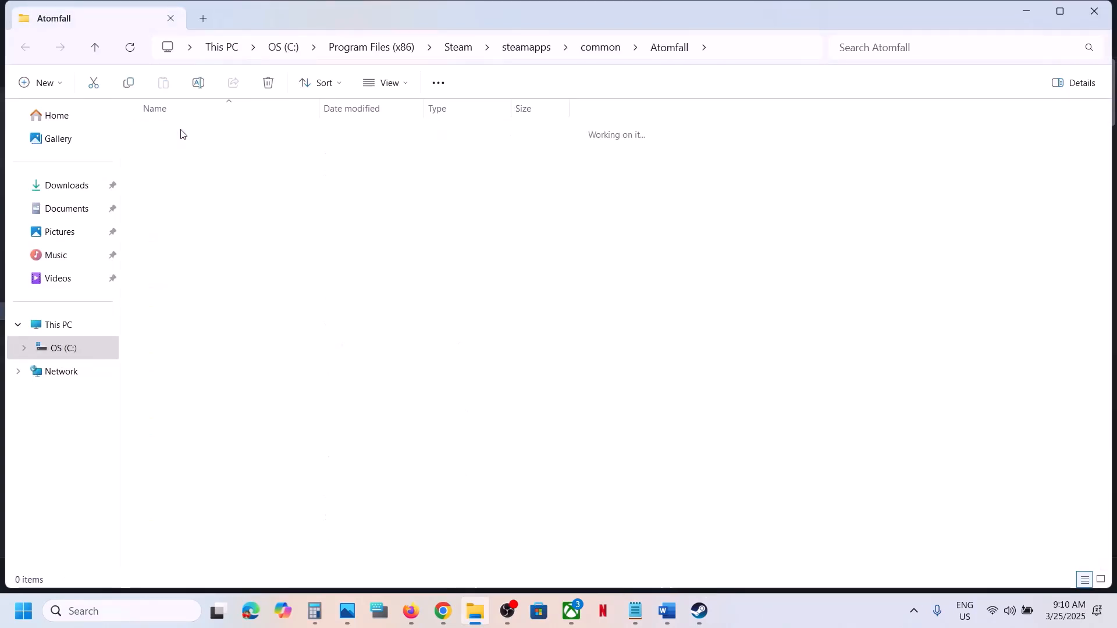
Set the Atomfall_dx12 application to run as an administrator in its compatibility properties and apply the change.
{"action": "left_click", "coordinate": [218, 135]}
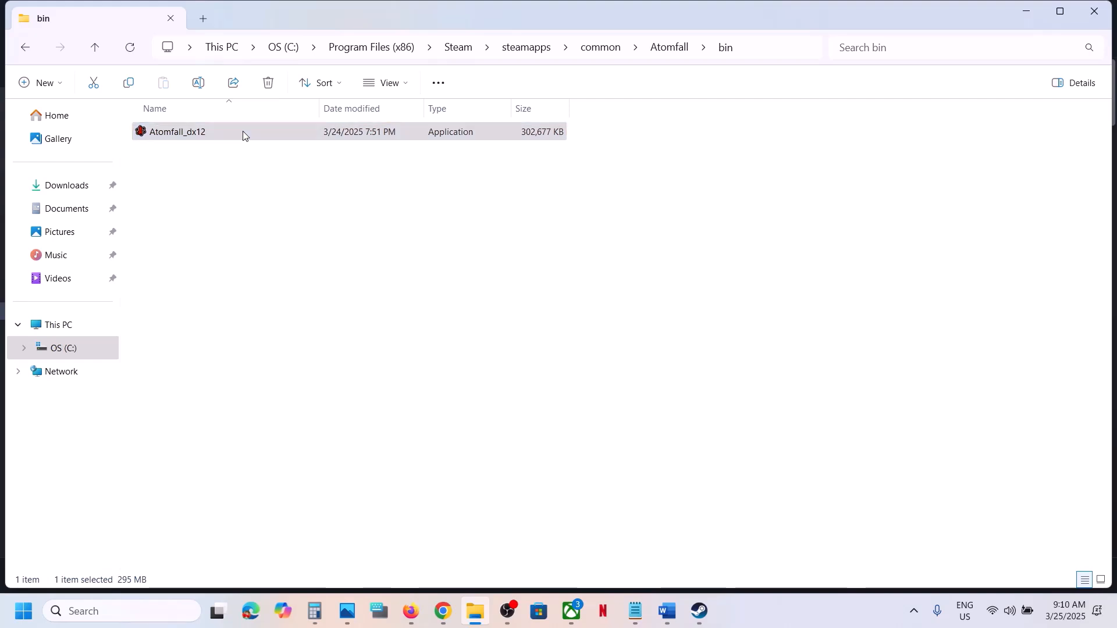
{"action": "right_click", "coordinate": [243, 134]}
{"action": "left_click", "coordinate": [193, 163]}
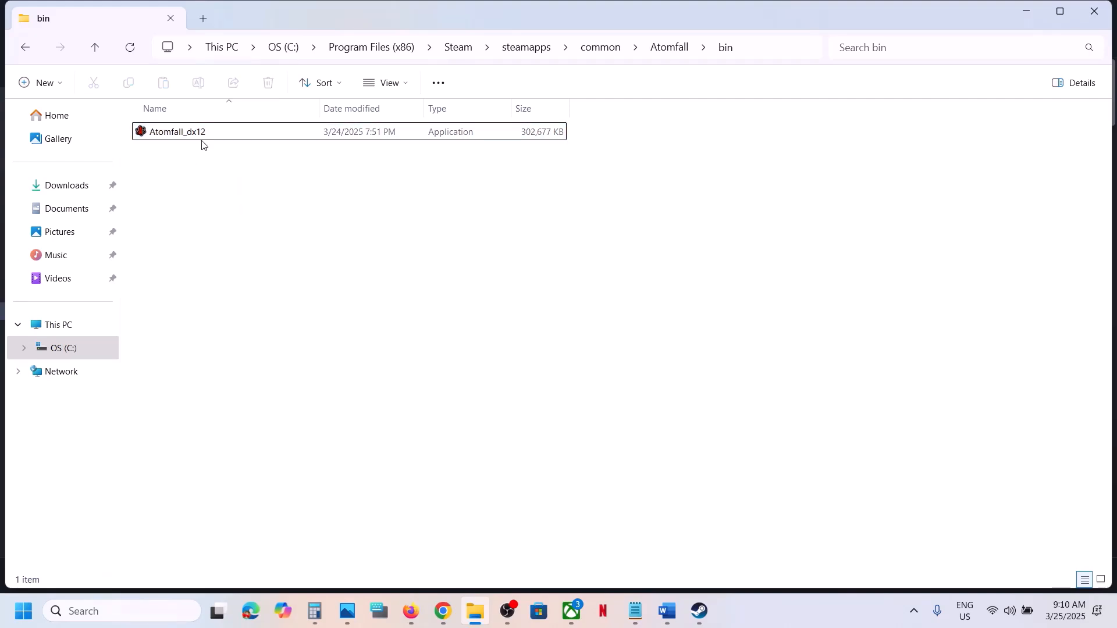
{"action": "right_click", "coordinate": [198, 135]}
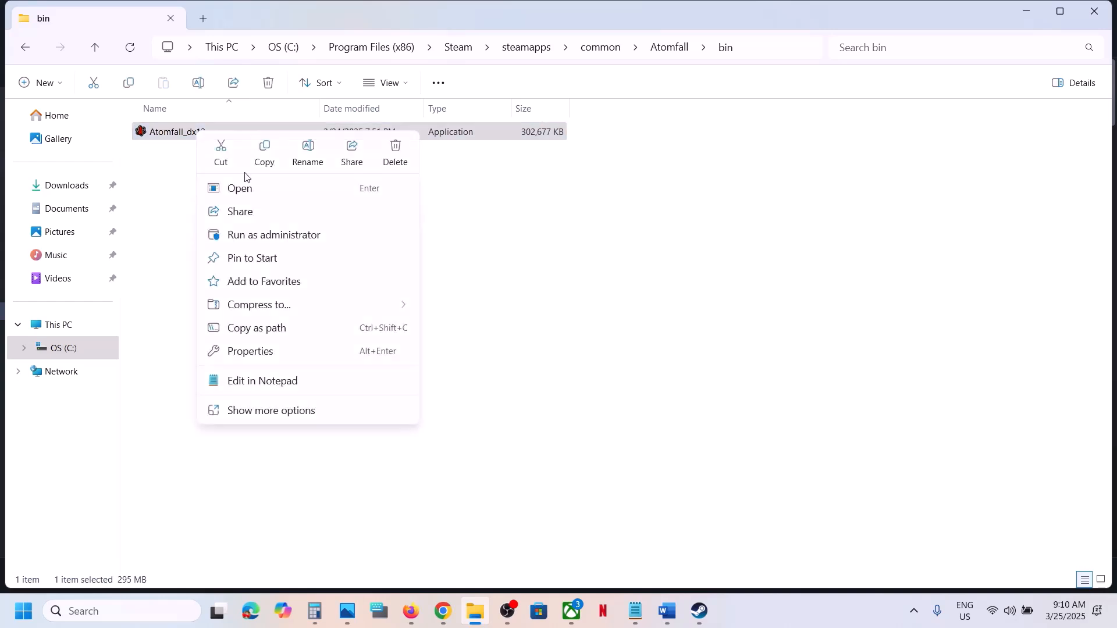
{"action": "left_click", "coordinate": [247, 352]}
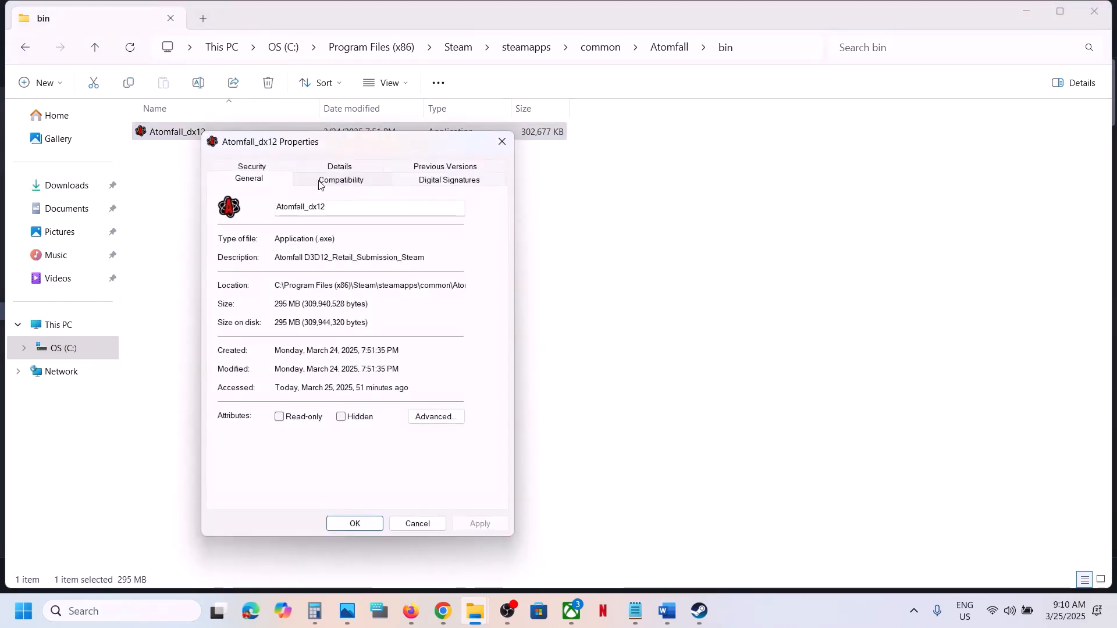
{"action": "left_click", "coordinate": [321, 181]}
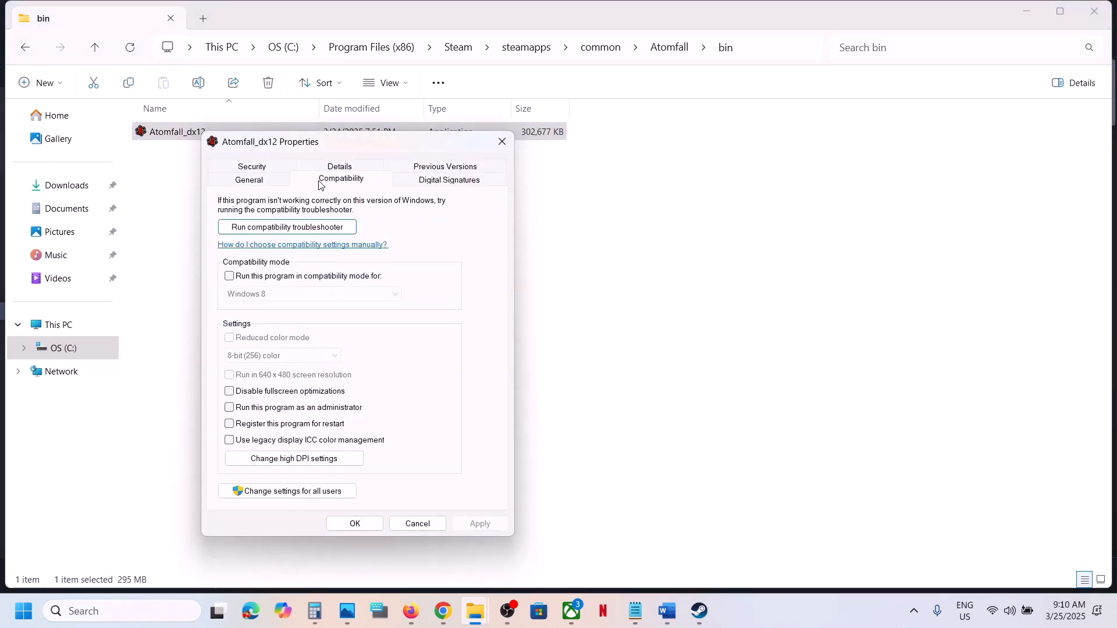
{"action": "left_click", "coordinate": [229, 407]}
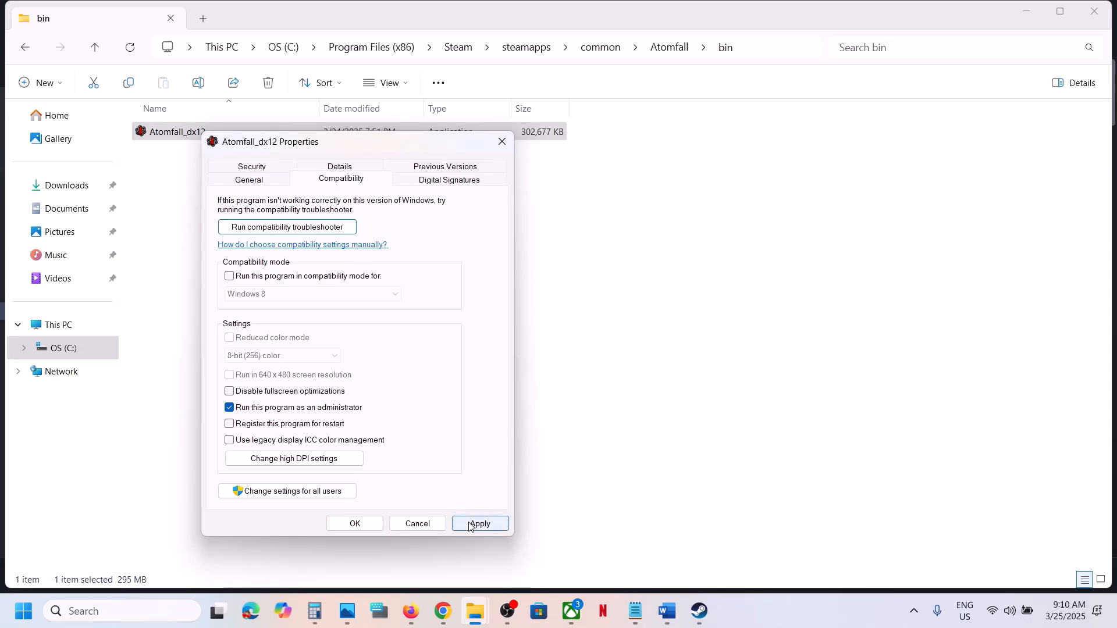
{"action": "left_click", "coordinate": [475, 524]}
{"action": "left_click", "coordinate": [361, 523]}
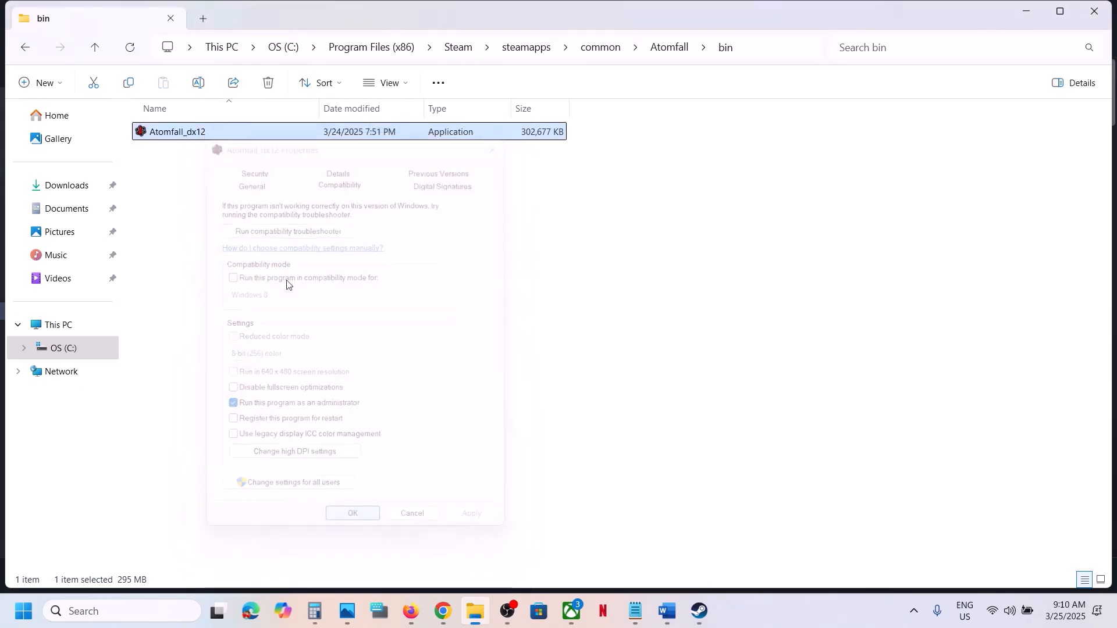
Turn on Windows 8 compatibility mode for the Atomfall_dx12 application in its properties and apply the change.
{"action": "right_click", "coordinate": [193, 138]}
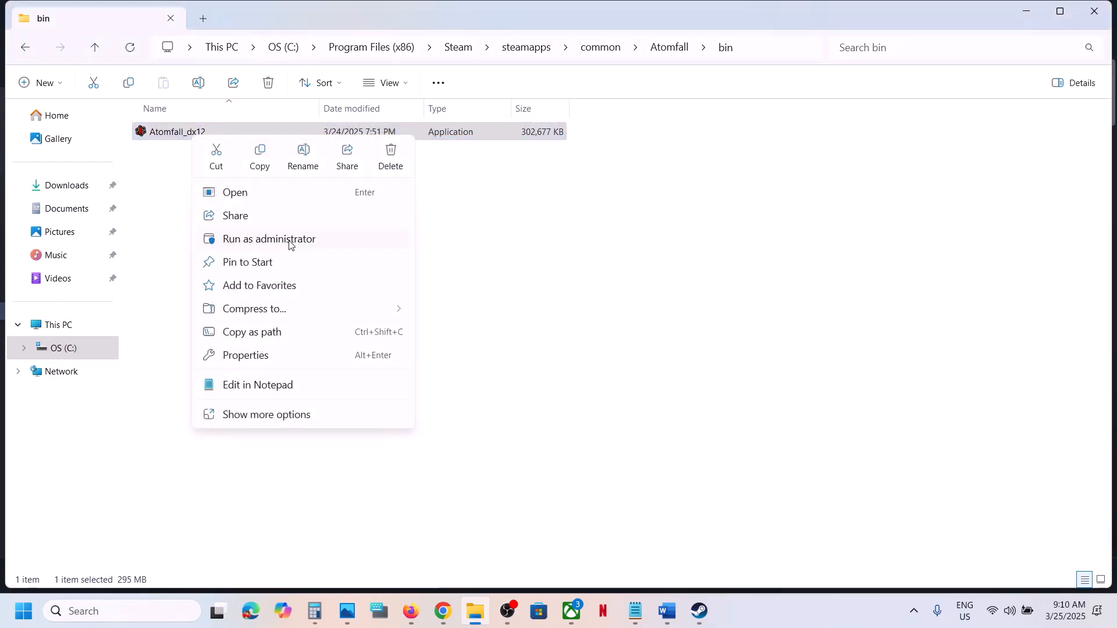
{"action": "left_click", "coordinate": [256, 356]}
{"action": "left_click", "coordinate": [325, 186]}
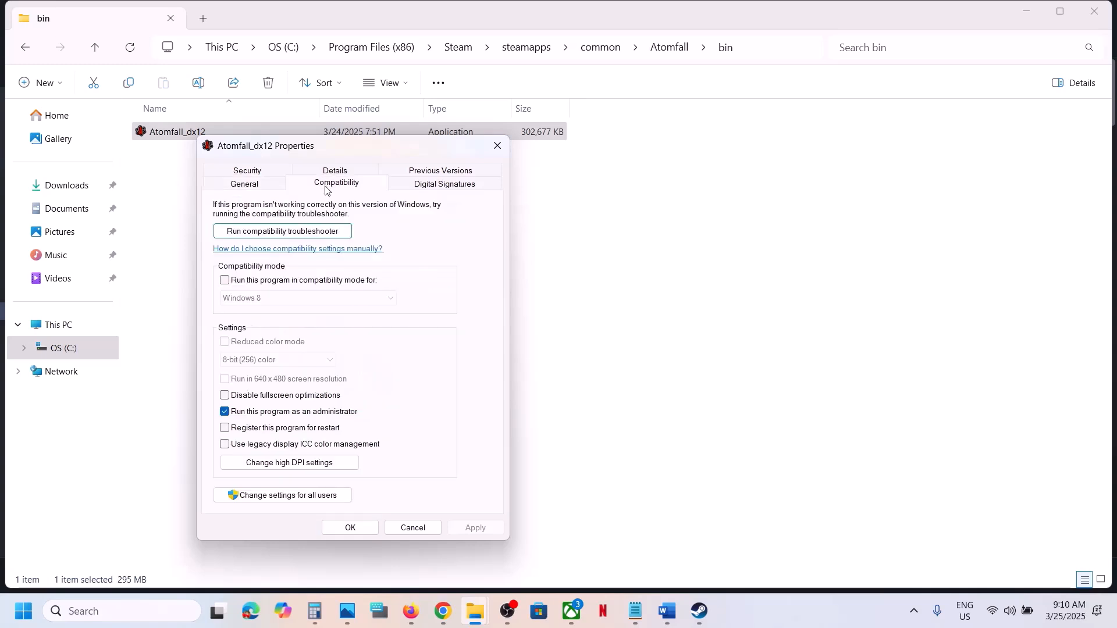
{"action": "left_click", "coordinate": [225, 280]}
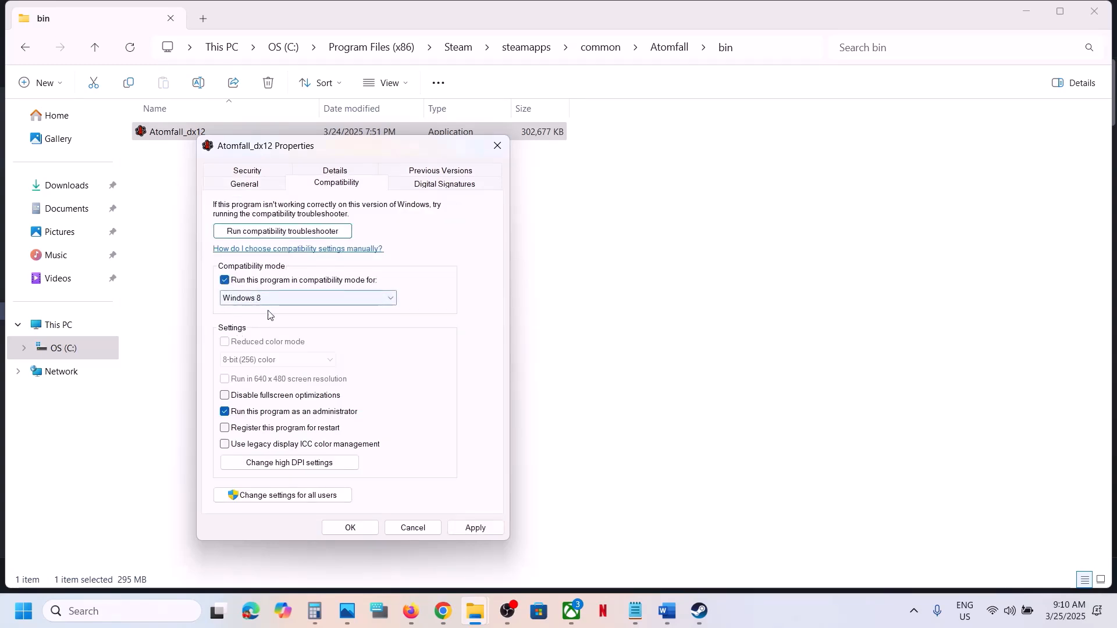
{"action": "left_click", "coordinate": [463, 534]}
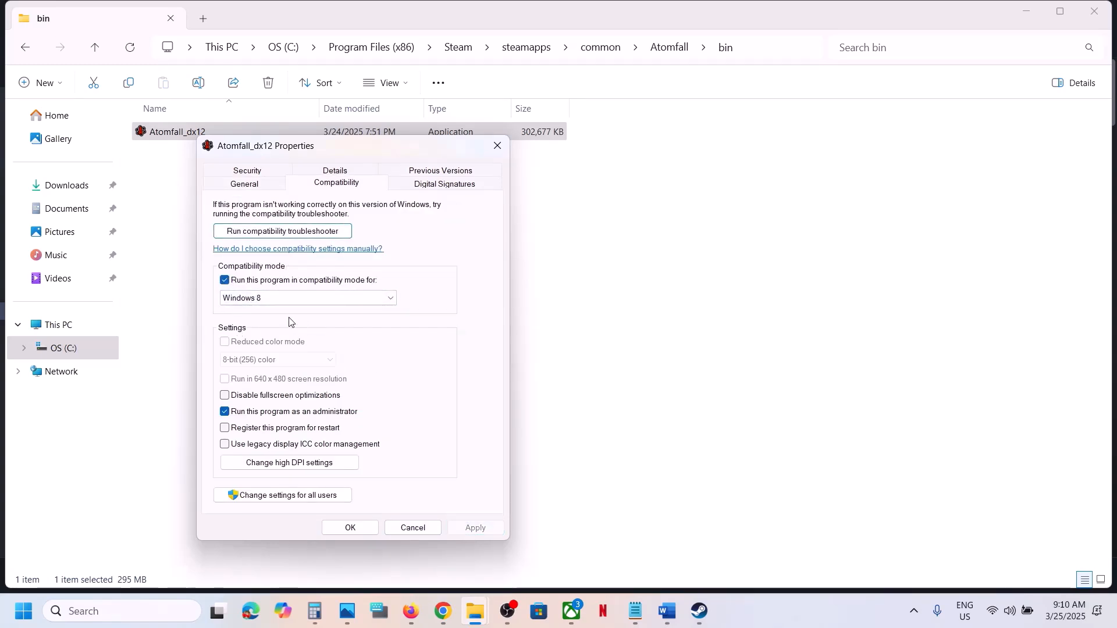
Switch Atomfall_dx12's compatibility mode to Windows 7, disable fullscreen optimizations and apply the changes.
{"action": "left_click", "coordinate": [280, 298]}
{"action": "left_click", "coordinate": [250, 339]}
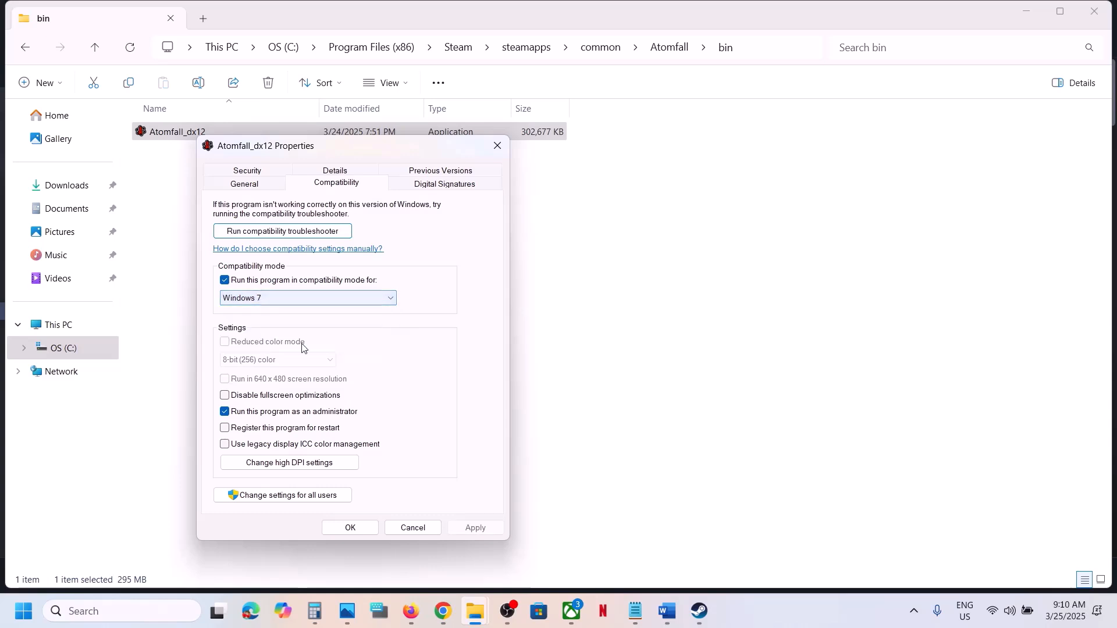
{"action": "left_click", "coordinate": [475, 528]}
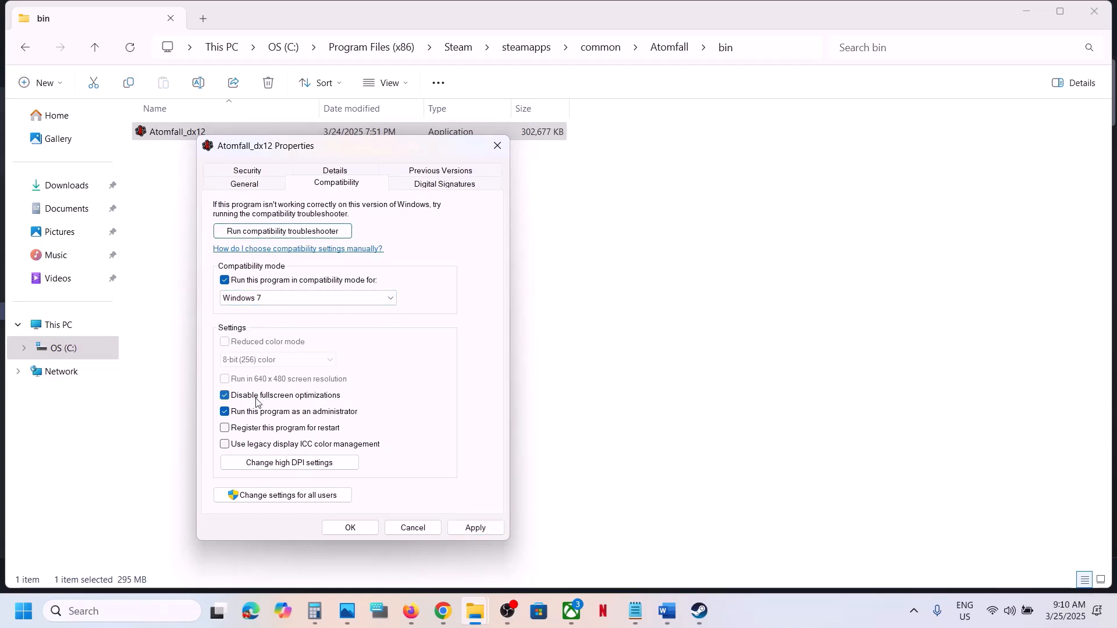
{"action": "left_click", "coordinate": [474, 527]}
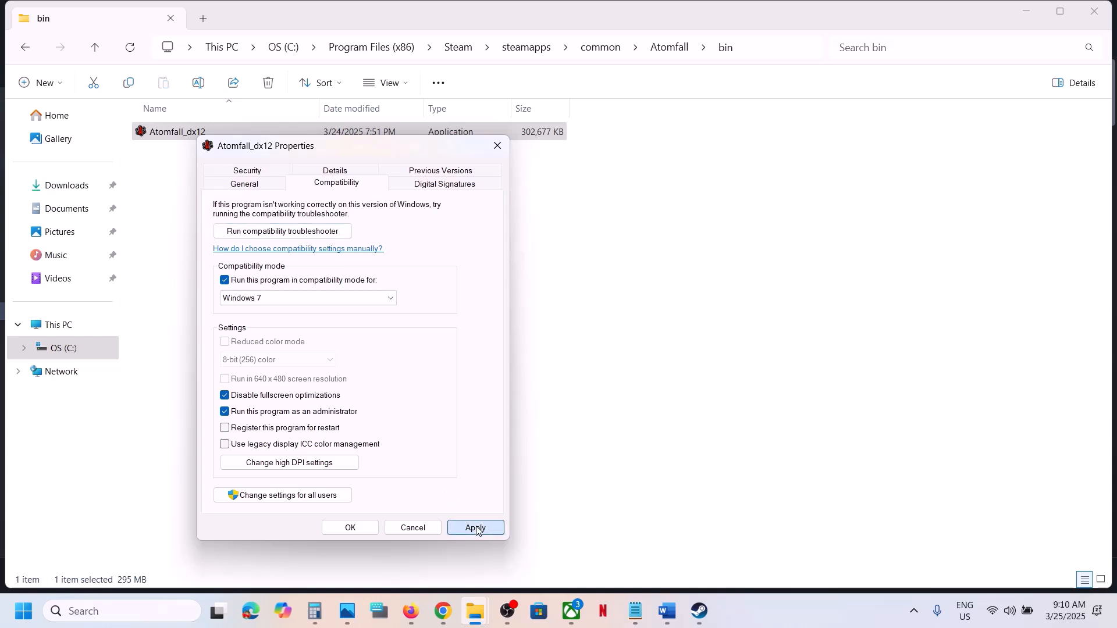
{"action": "left_click", "coordinate": [367, 530]}
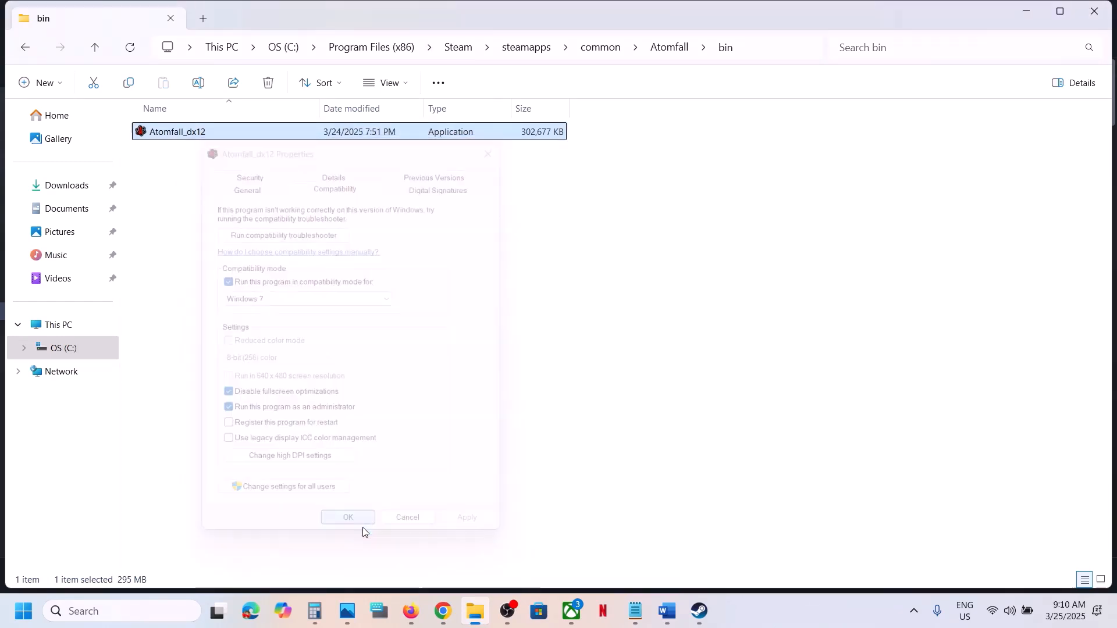
Switch to Steam, enter Big Picture Mode and select Atomfall.
{"action": "left_click", "coordinate": [699, 610]}
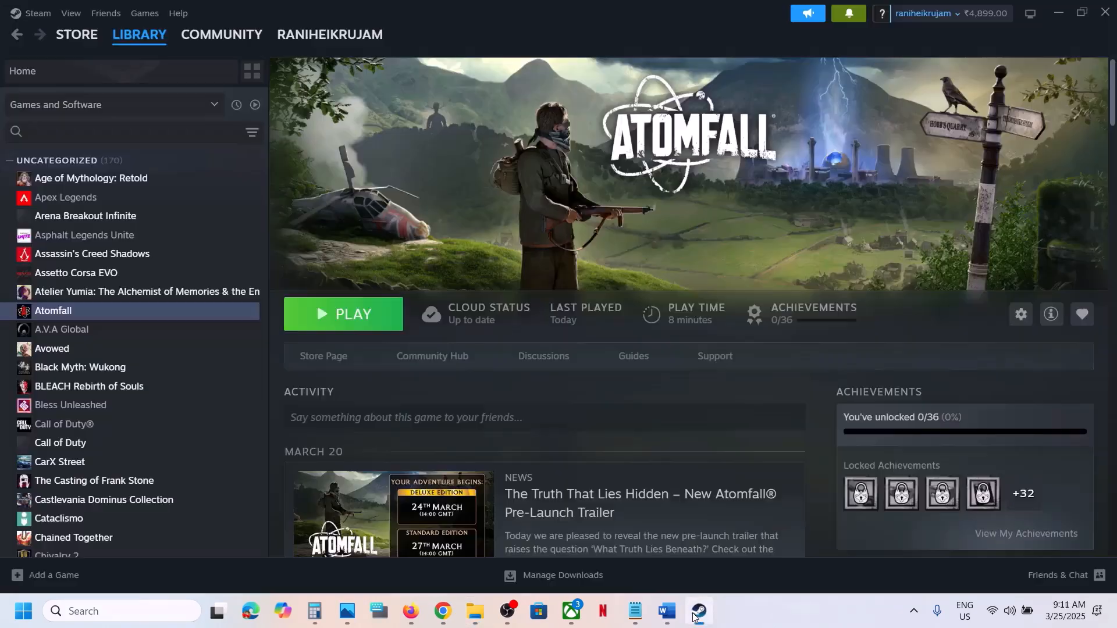
{"action": "left_click", "coordinate": [1029, 18]}
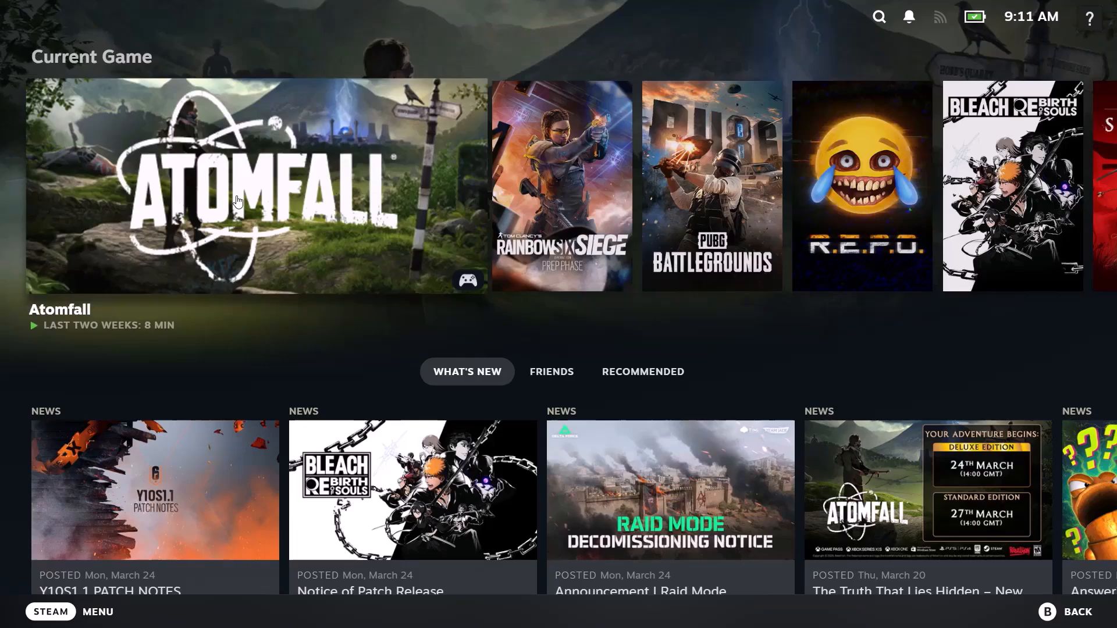
{"action": "left_click", "coordinate": [238, 202]}
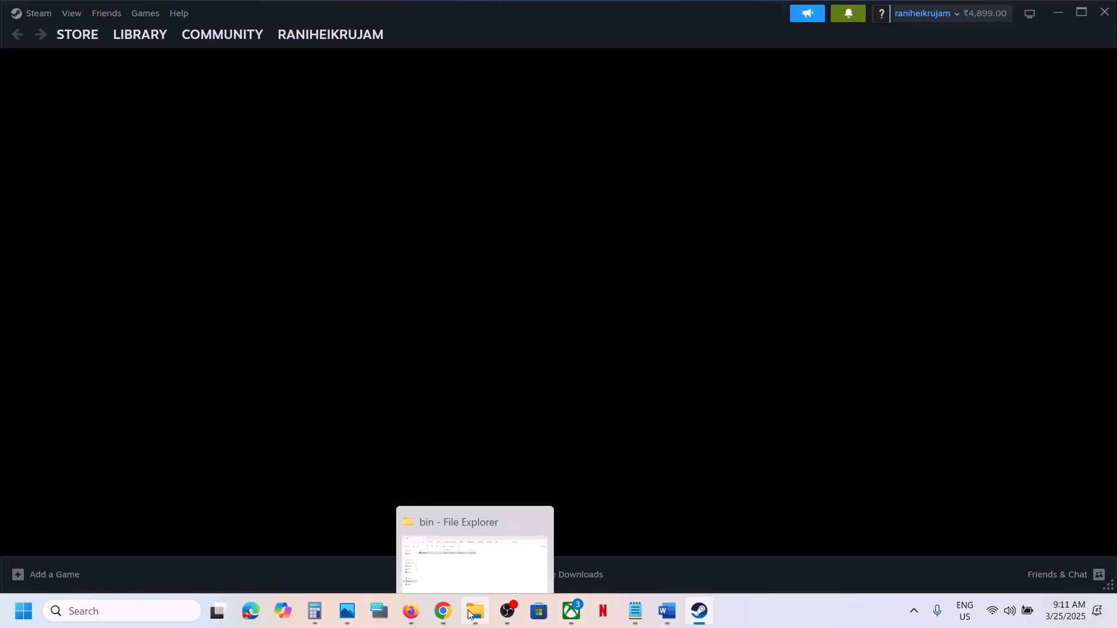
Switch to File Explorer, inspect the Atomfall application in the game's launcher folder and return to the Atomfall folder.
{"action": "left_click", "coordinate": [476, 609]}
{"action": "left_click", "coordinate": [95, 51]}
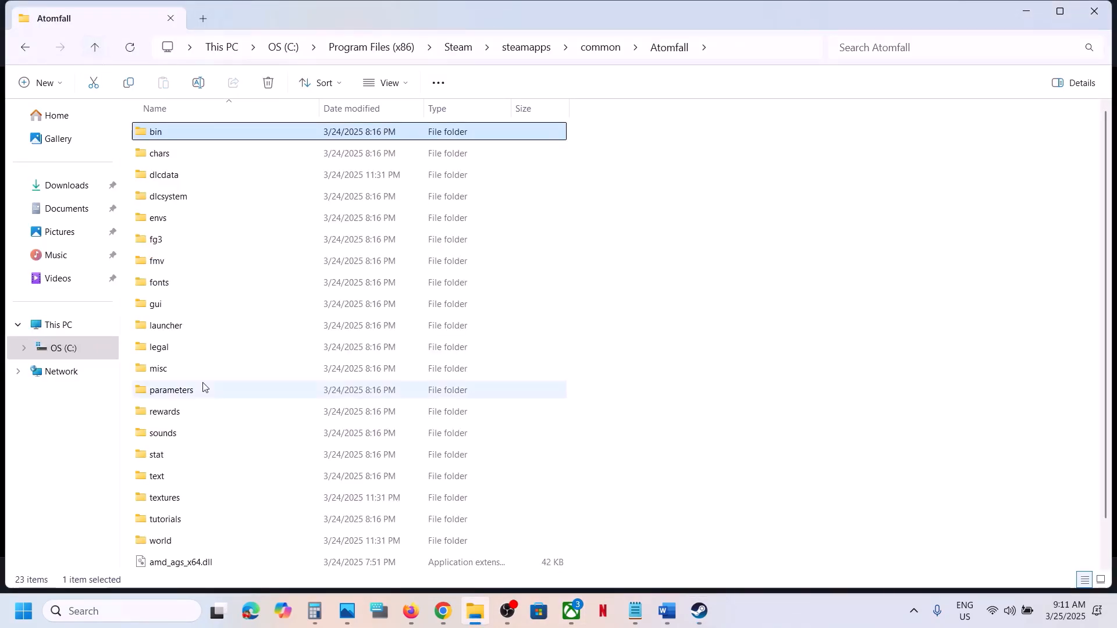
{"action": "double_click", "coordinate": [174, 327]}
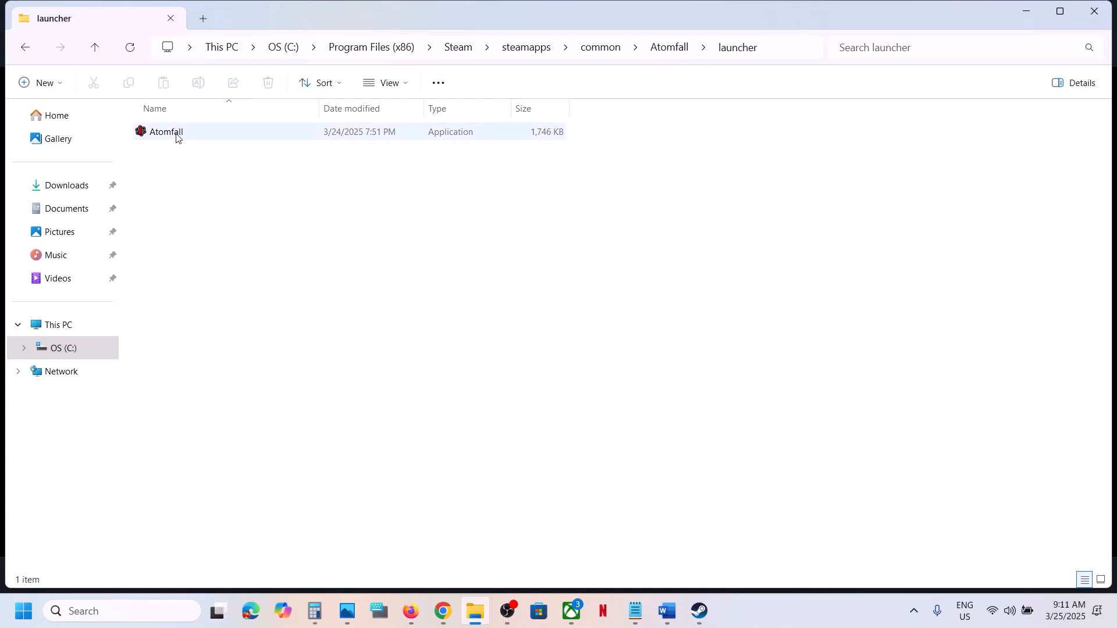
{"action": "left_click", "coordinate": [176, 135]}
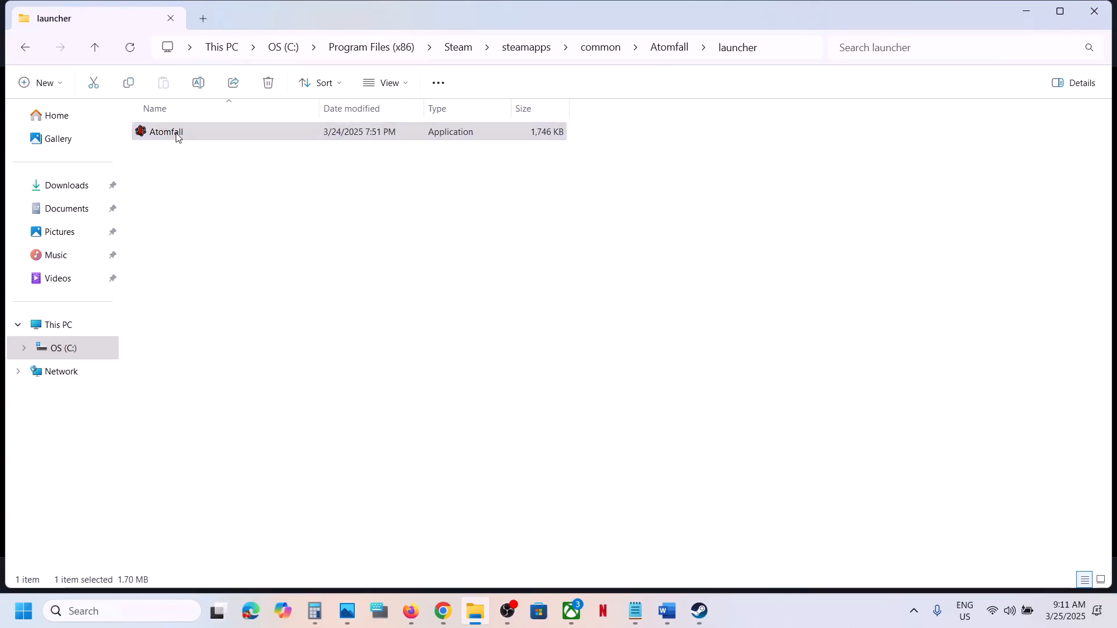
{"action": "right_click", "coordinate": [176, 136]}
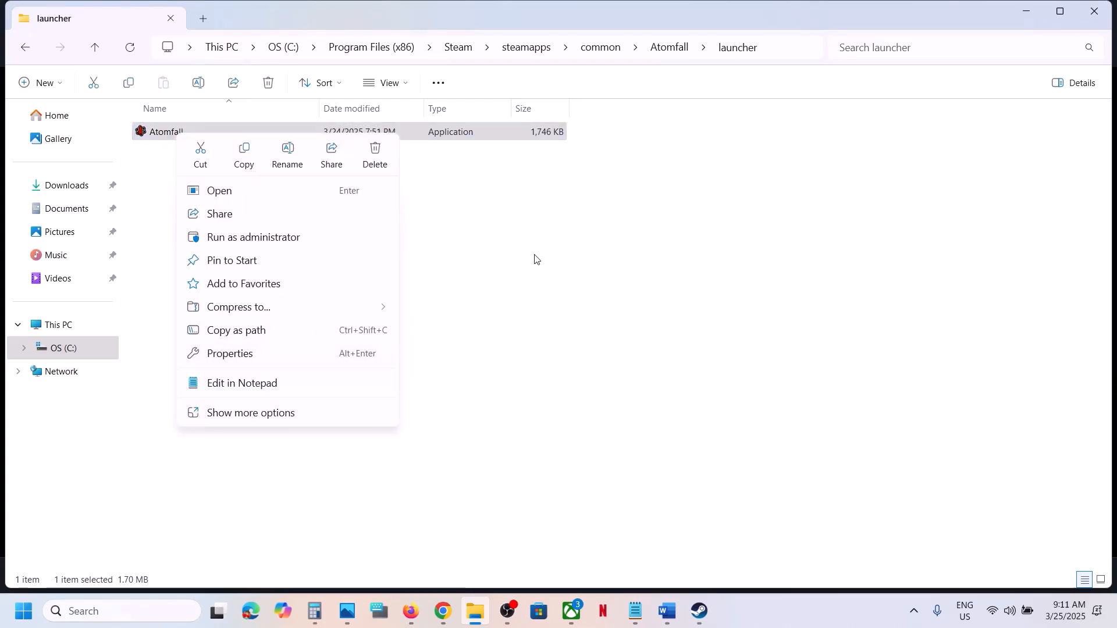
{"action": "left_click", "coordinate": [93, 48]}
{"action": "left_click", "coordinate": [93, 49]}
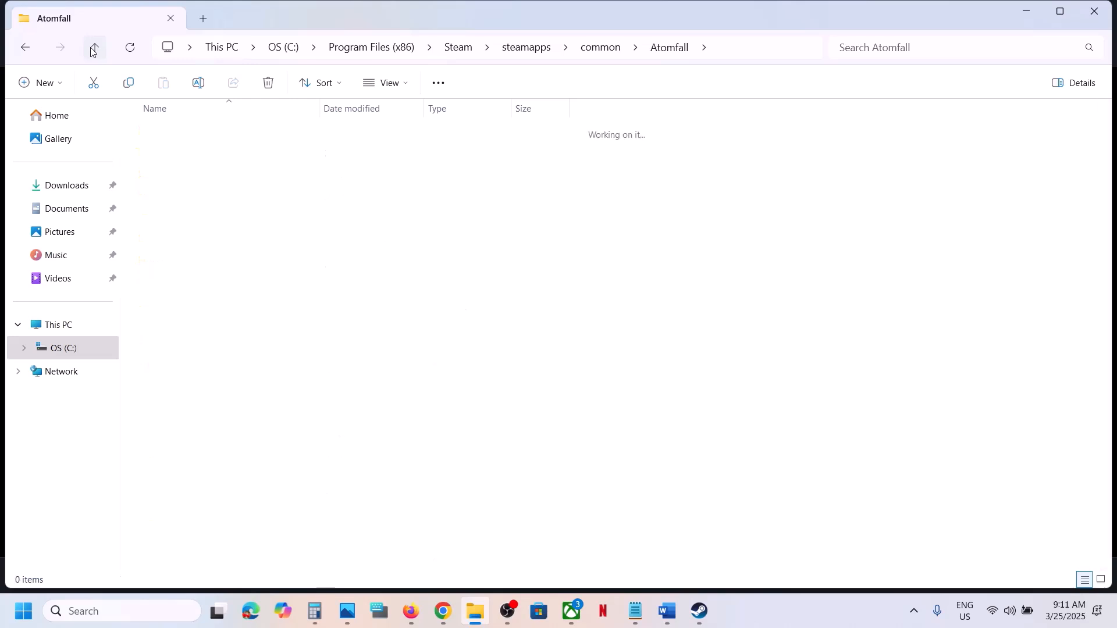
In the bin folder, turn off compatibility mode, disabled fullscreen optimizations and run as administrator for Atomfall_dx12.
{"action": "double_click", "coordinate": [156, 132]}
{"action": "double_click", "coordinate": [174, 137]}
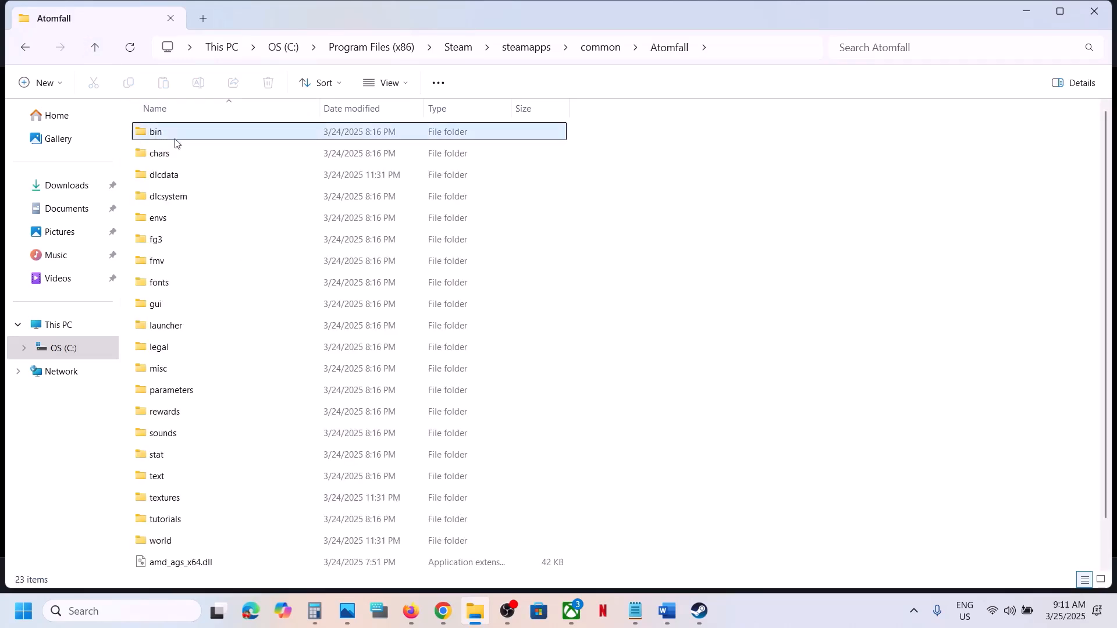
{"action": "left_click", "coordinate": [190, 137]}
{"action": "right_click", "coordinate": [190, 140]}
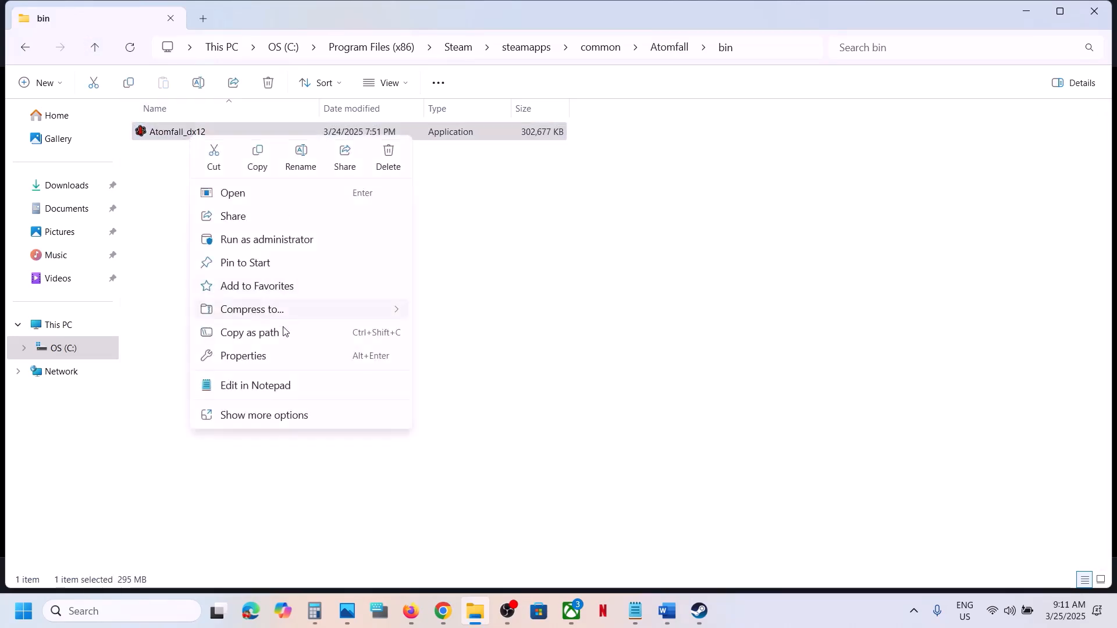
{"action": "left_click", "coordinate": [260, 359]}
{"action": "left_click", "coordinate": [344, 186]}
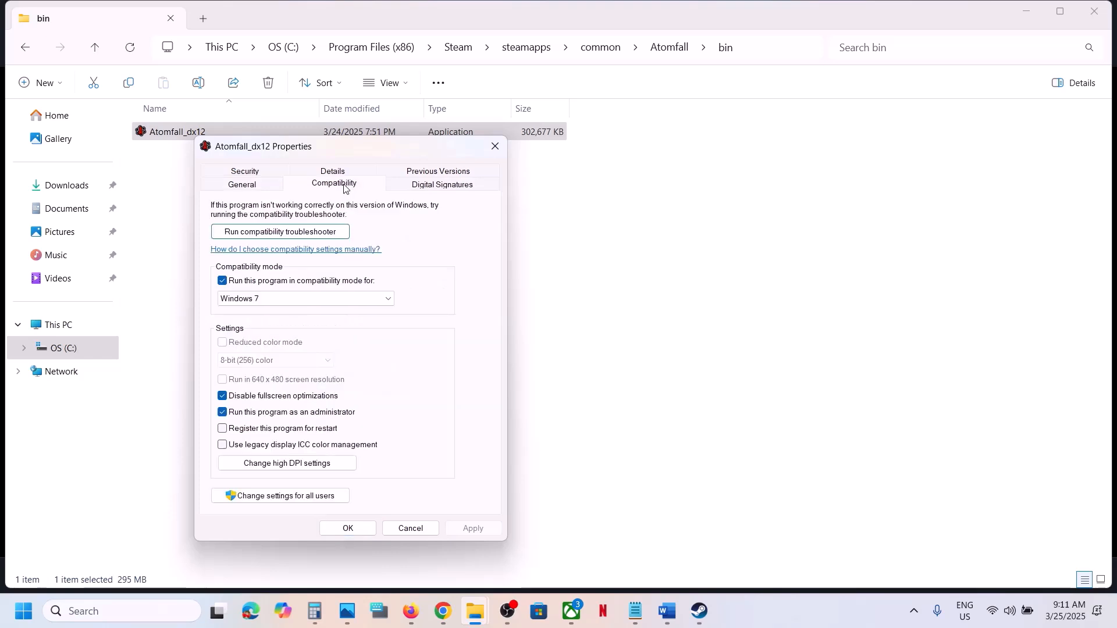
{"action": "left_click", "coordinate": [223, 281]}
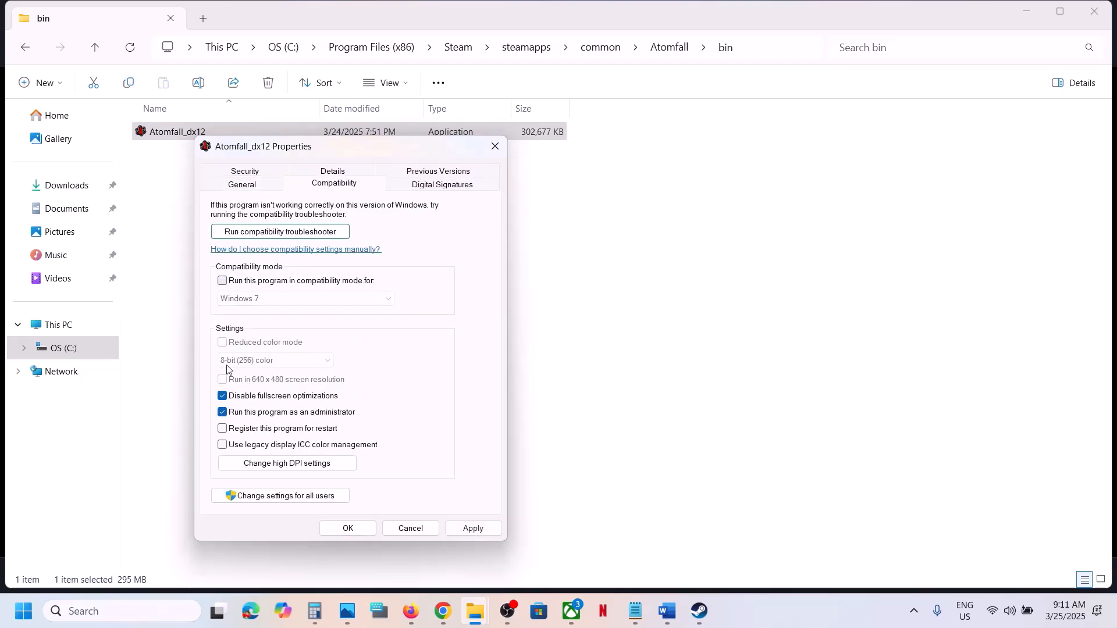
{"action": "left_click", "coordinate": [224, 413]}
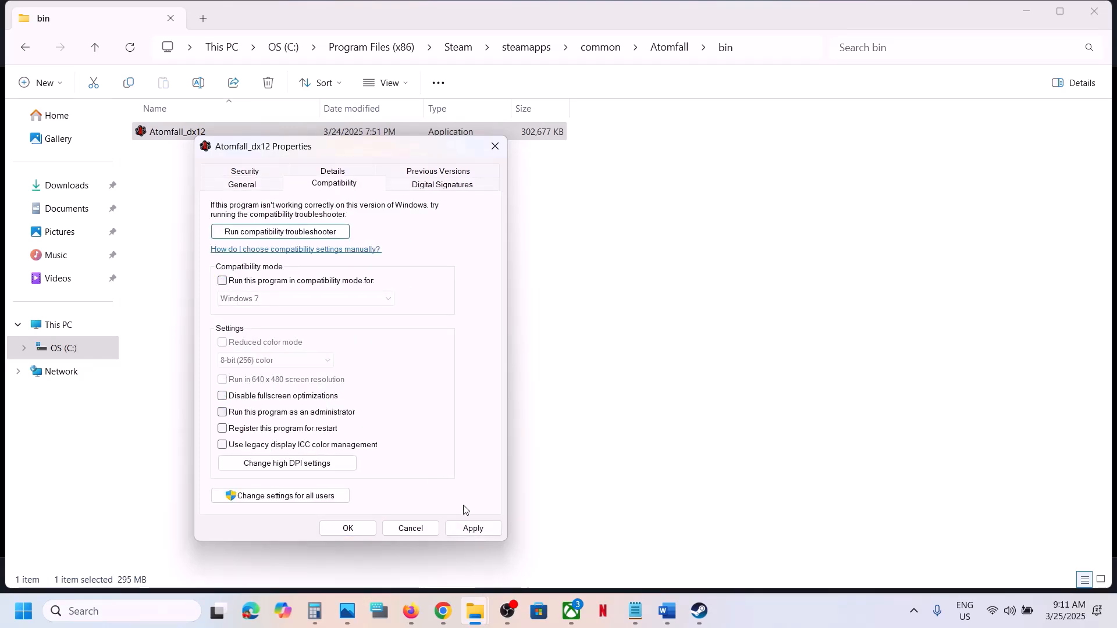
{"action": "left_click", "coordinate": [349, 528]}
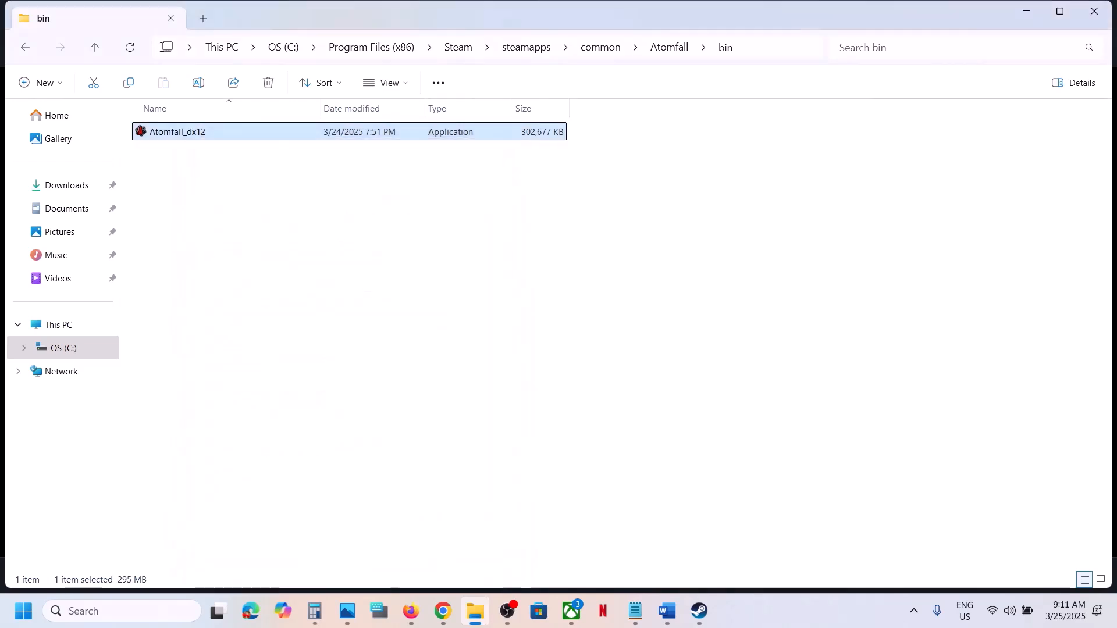
Open the game's launcher folder, then switch to the Word notes and read the tip about verifying the game files.
{"action": "left_click", "coordinate": [95, 50]}
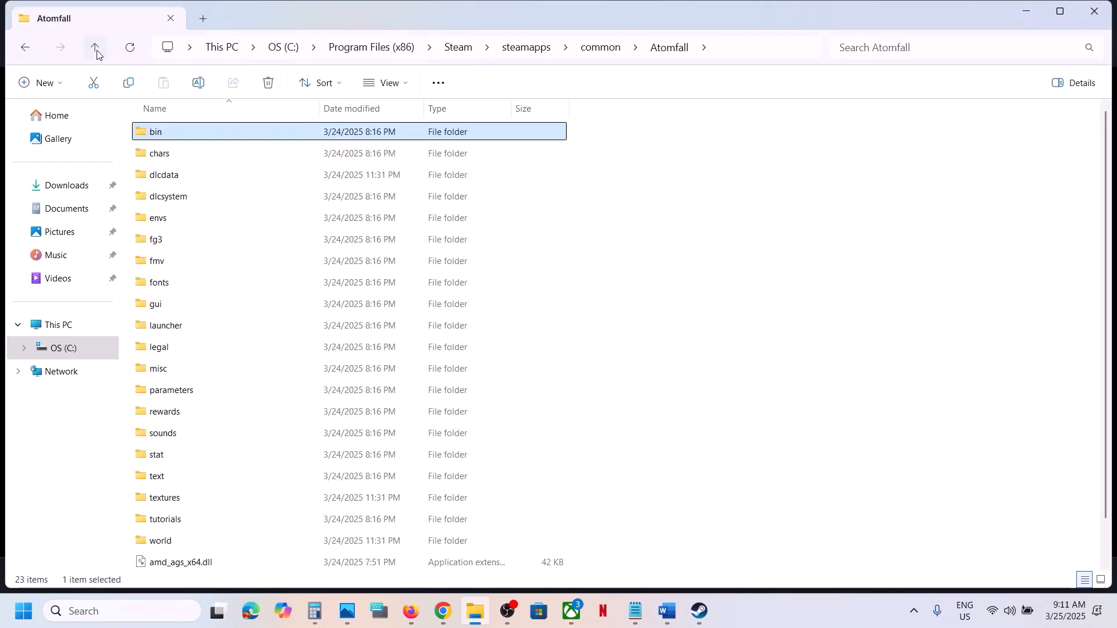
{"action": "double_click", "coordinate": [182, 331]}
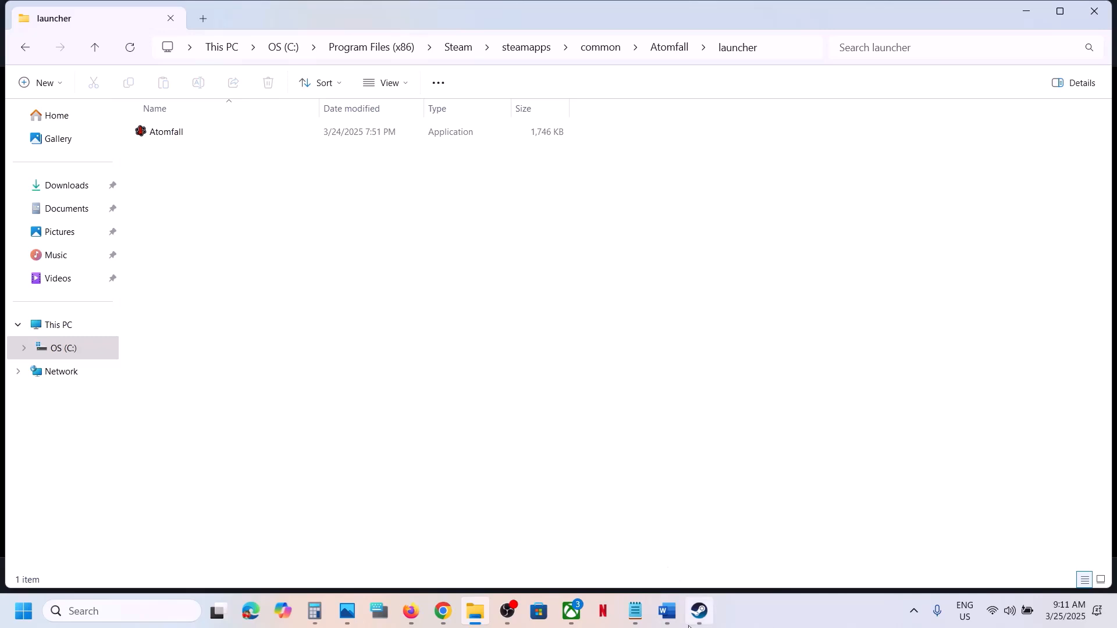
{"action": "left_click", "coordinate": [698, 611]}
{"action": "left_click", "coordinate": [675, 621]}
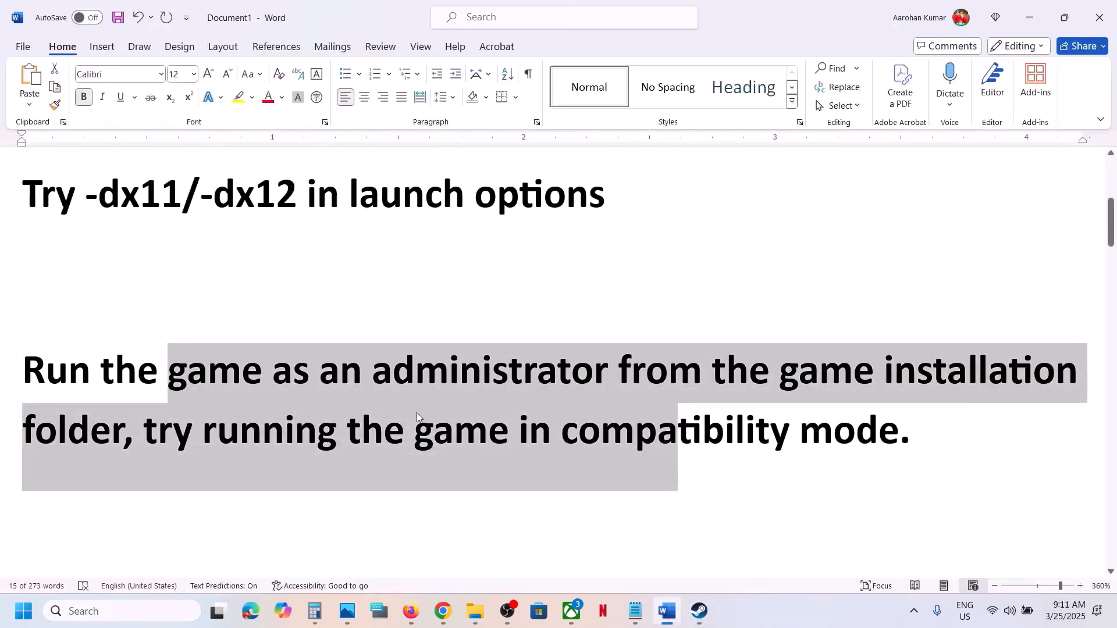
{"action": "scroll", "coordinate": [416, 411], "scroll_direction": "down", "scroll_amount": 4}
{"action": "scroll", "coordinate": [431, 430], "scroll_direction": "up", "scroll_amount": 1}
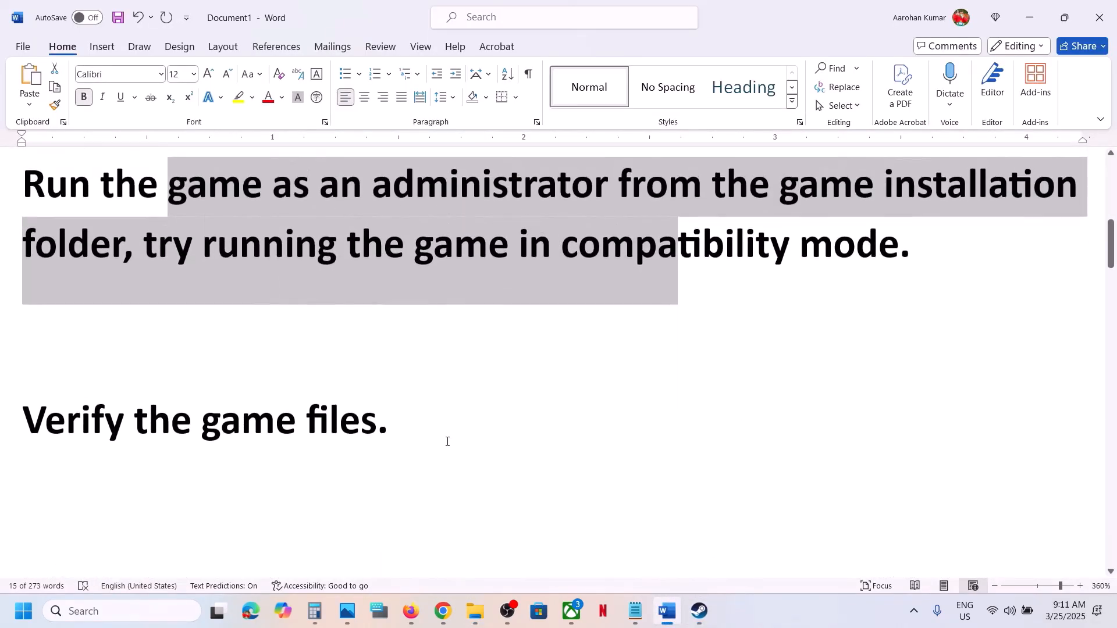
Switch to Steam, view the file integrity verification option in Atomfall's installed files properties and close the window.
{"action": "left_click", "coordinate": [692, 617]}
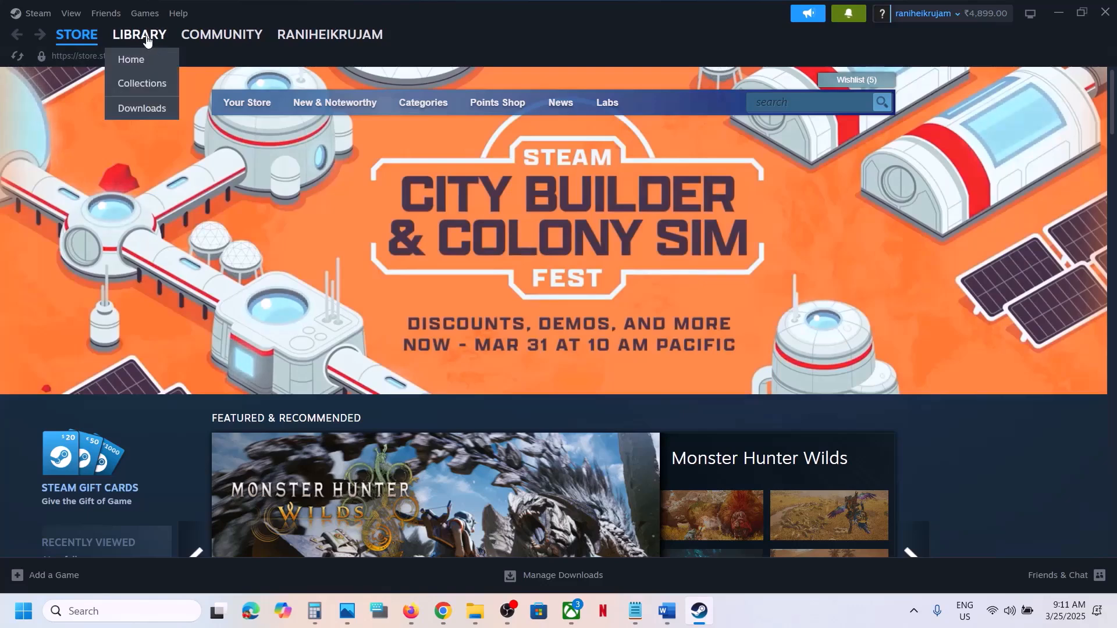
{"action": "left_click", "coordinate": [140, 35]}
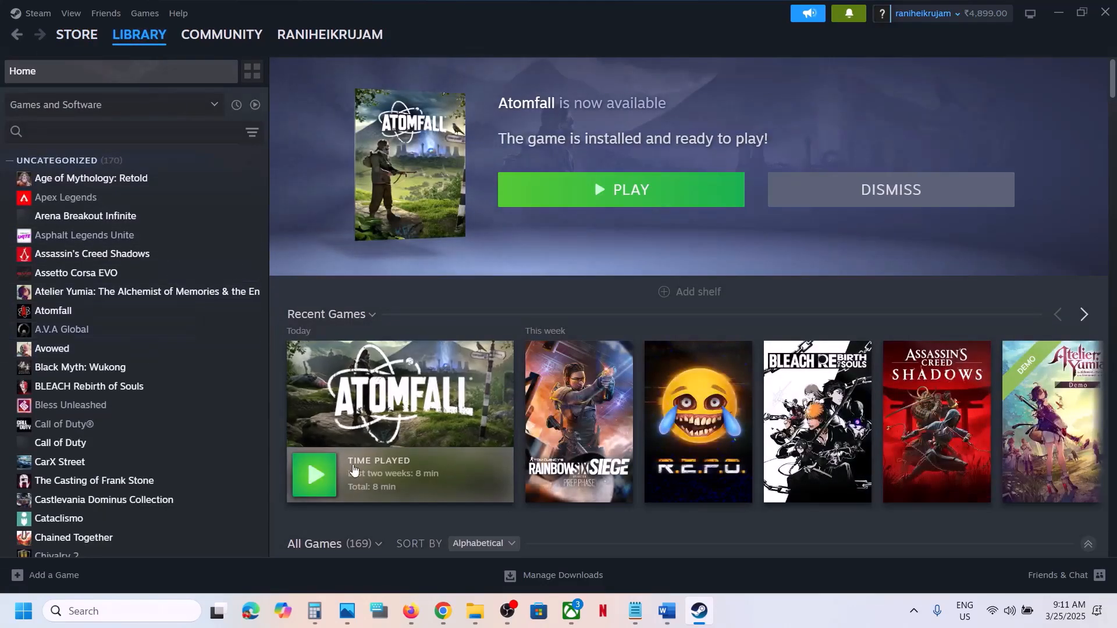
{"action": "left_click", "coordinate": [91, 317]}
{"action": "right_click", "coordinate": [90, 318]}
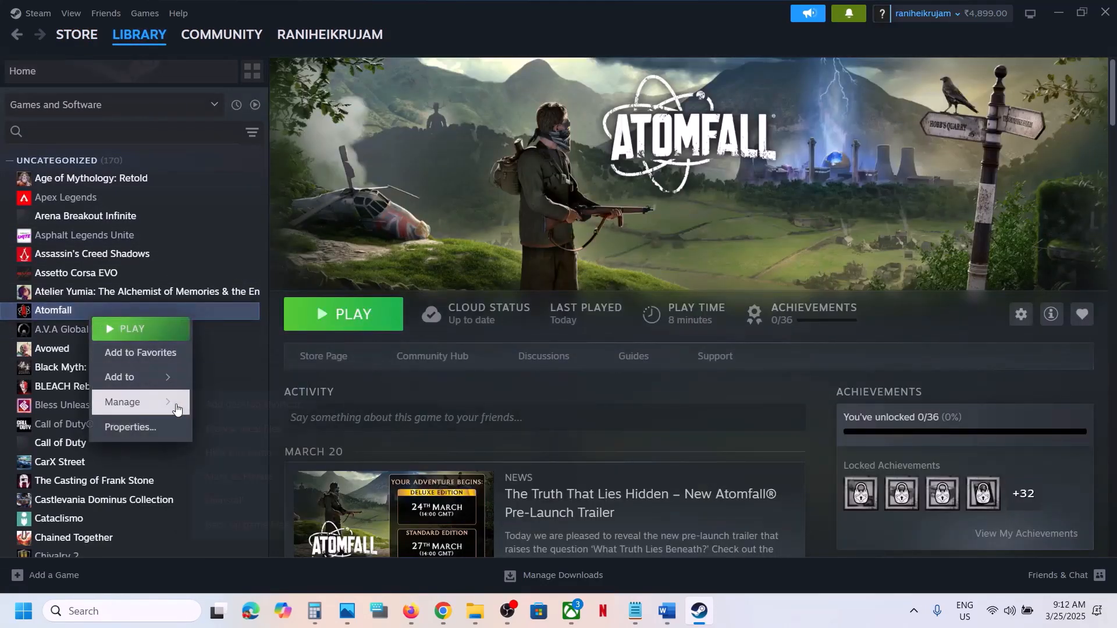
{"action": "left_click", "coordinate": [157, 430]}
{"action": "left_click", "coordinate": [319, 213]}
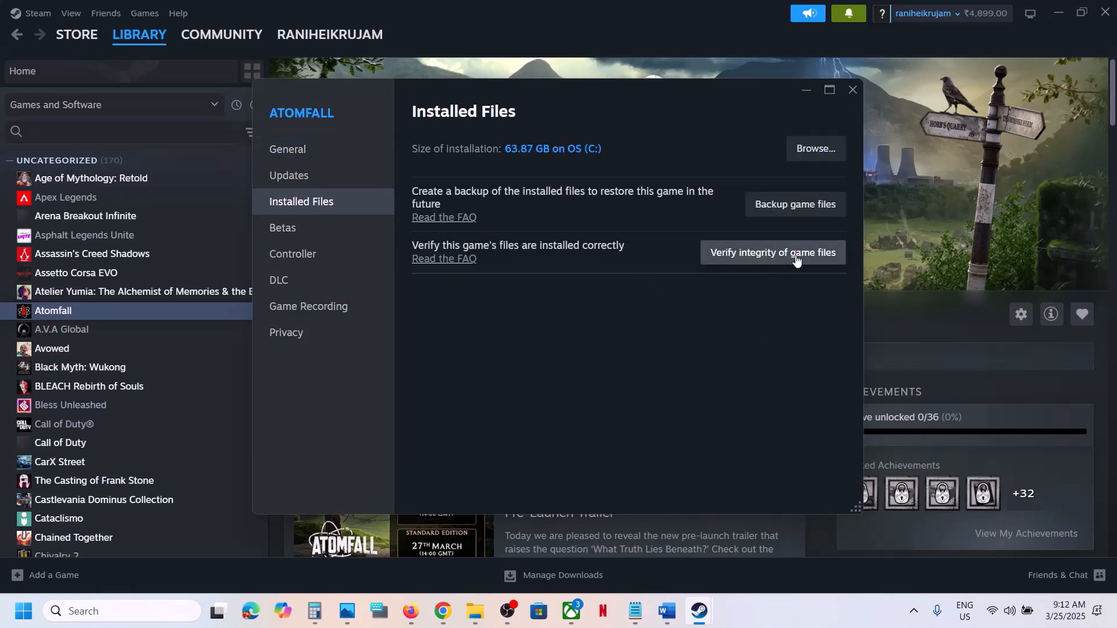
{"action": "left_click", "coordinate": [854, 89]}
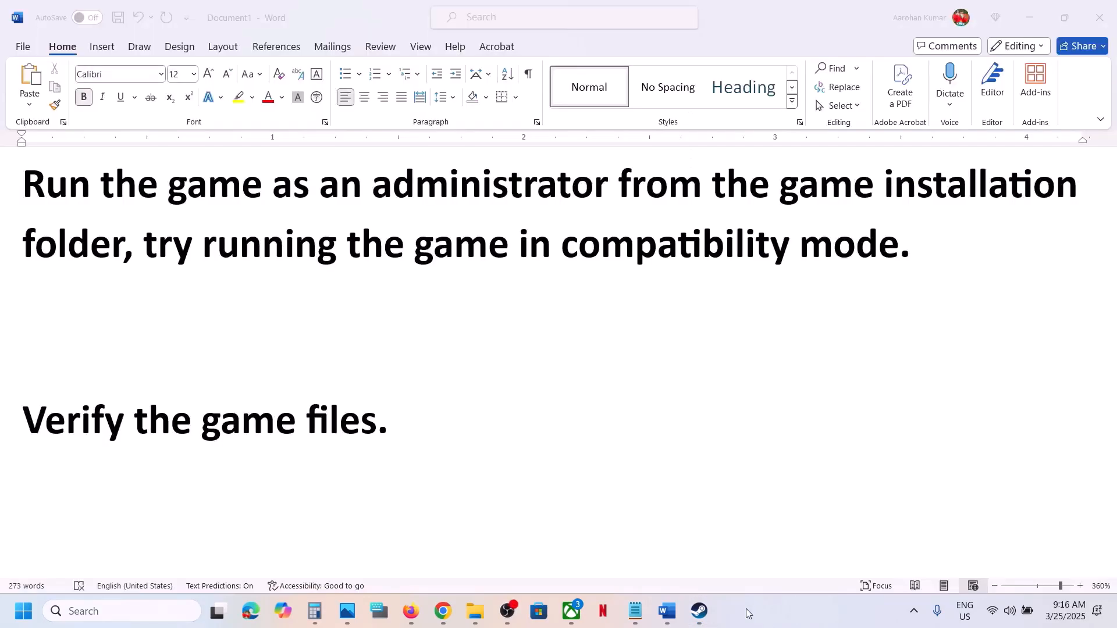
Read the tip in the Word notes about allowing the game exe file in the antivirus program, Windows Security and Firewall.
{"action": "scroll", "coordinate": [397, 367], "scroll_direction": "down", "scroll_amount": 3}
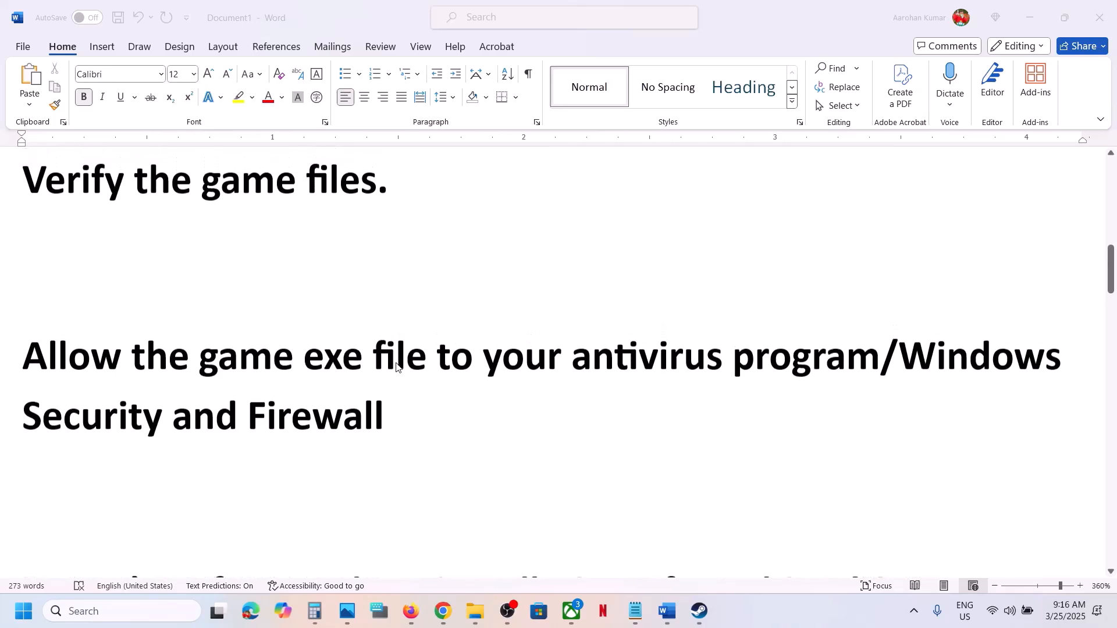
{"action": "left_click", "coordinate": [72, 380]}
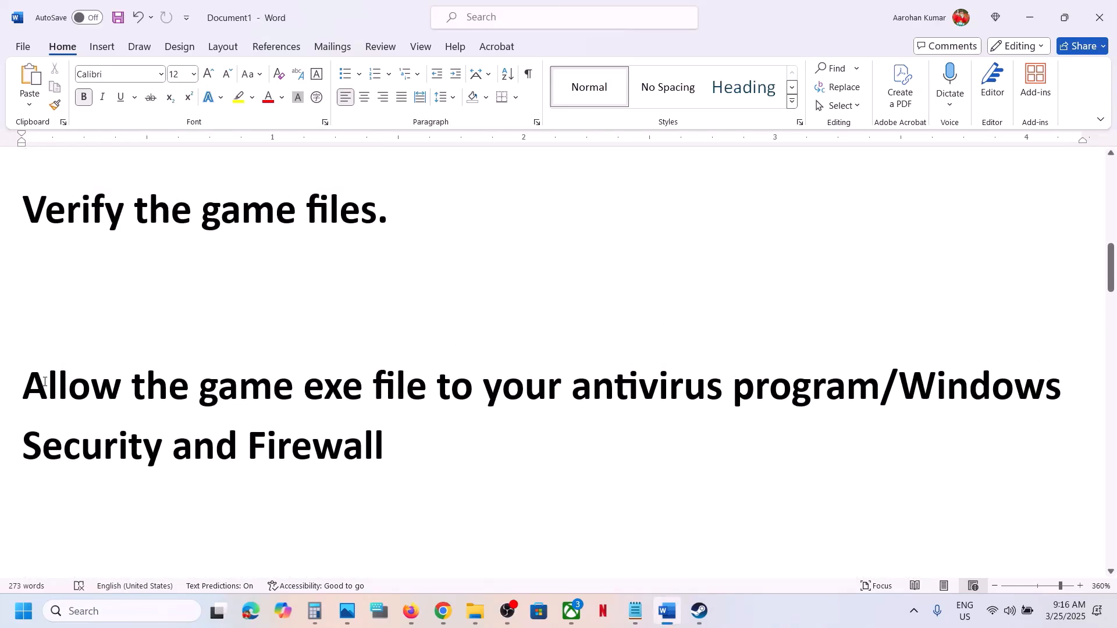
{"action": "left_click_drag", "start_coordinate": [44, 381], "coordinate": [531, 434]}
{"action": "left_click", "coordinate": [488, 453]}
Switch to Windows Settings, open Windows Security's ransomware protection and show the apps allowed through Controlled folder access.
{"action": "key", "text": "super+i"}
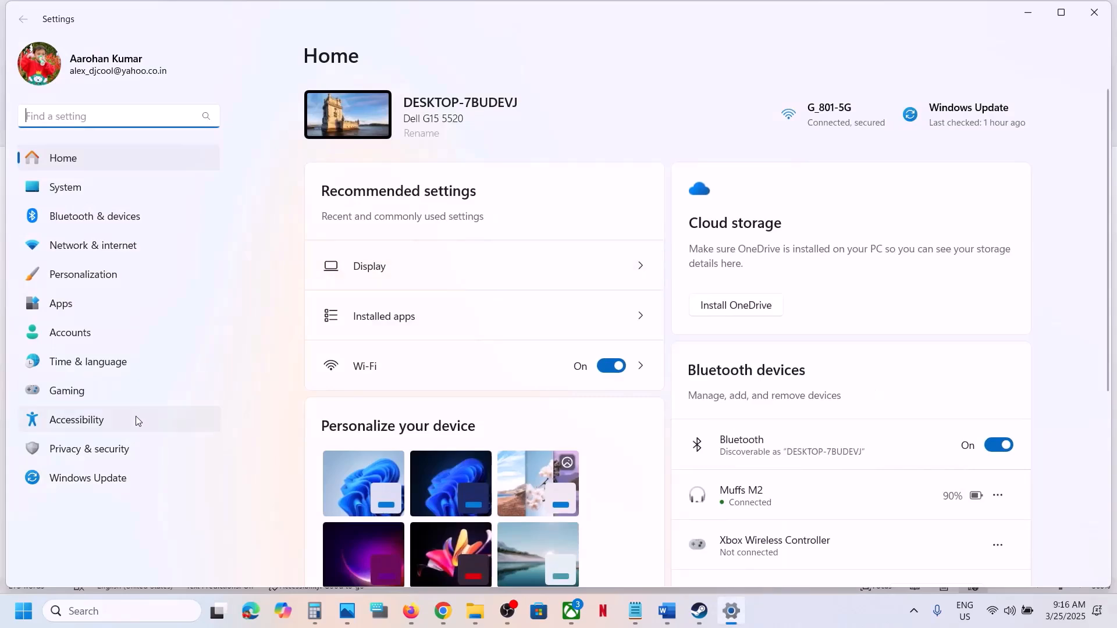
{"action": "left_click", "coordinate": [93, 450]}
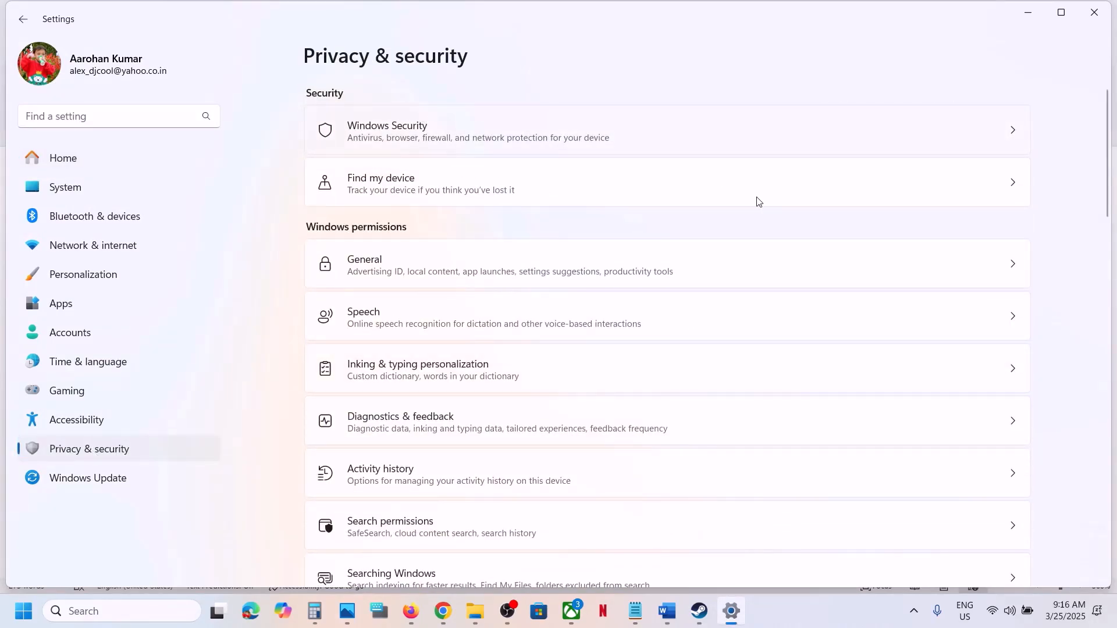
{"action": "left_click", "coordinate": [667, 129]}
{"action": "left_click", "coordinate": [400, 227]}
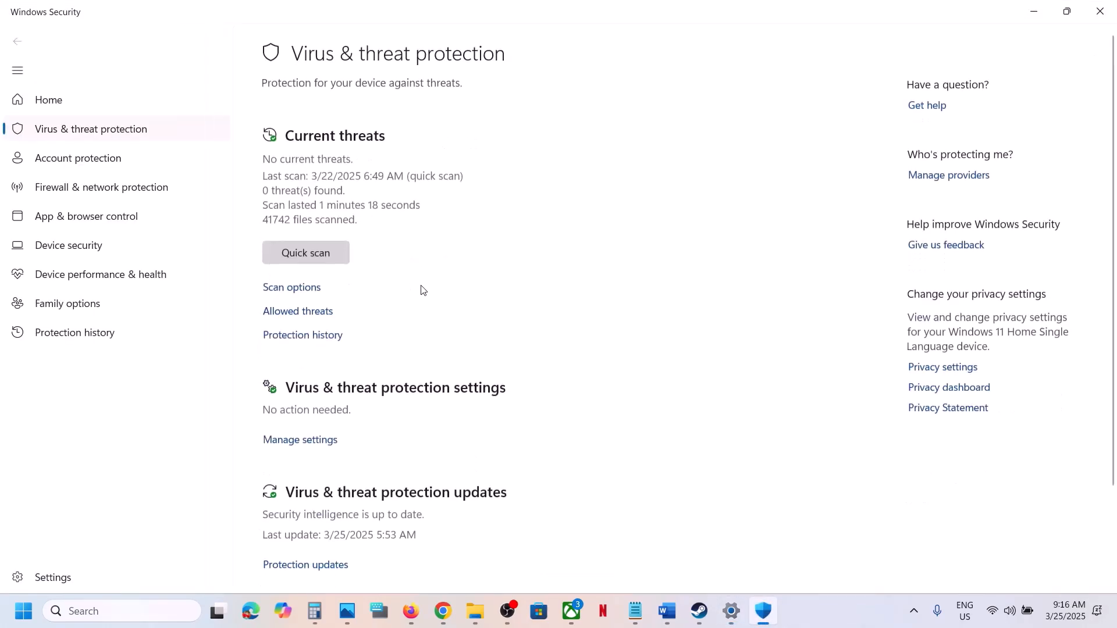
{"action": "scroll", "coordinate": [420, 289], "scroll_direction": "down", "scroll_amount": 3}
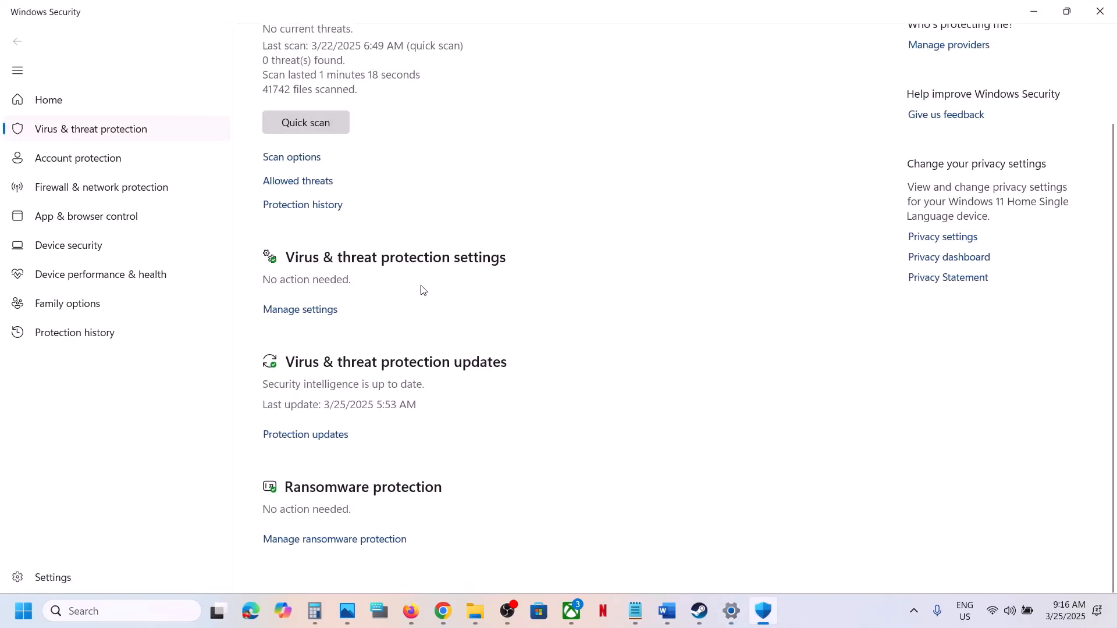
{"action": "left_click", "coordinate": [358, 555]}
{"action": "left_click", "coordinate": [367, 310]}
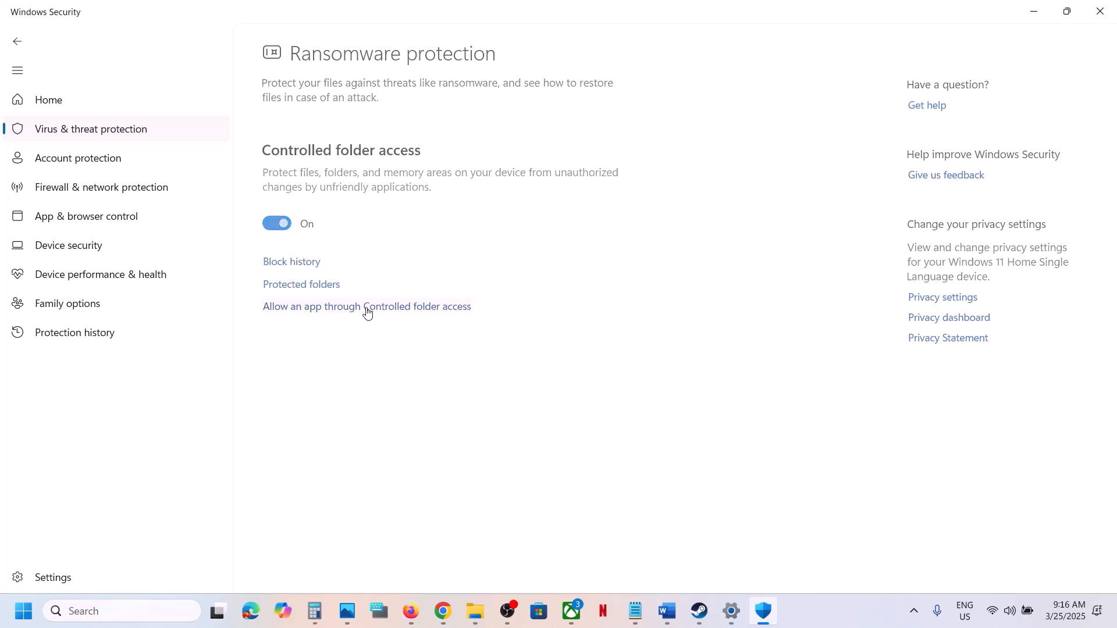
Allow Atomfall_dx12 from the steamapps\common\Atomfall\bin folder through Controlled folder access.
{"action": "scroll", "coordinate": [364, 165], "scroll_direction": "down", "scroll_amount": 3}
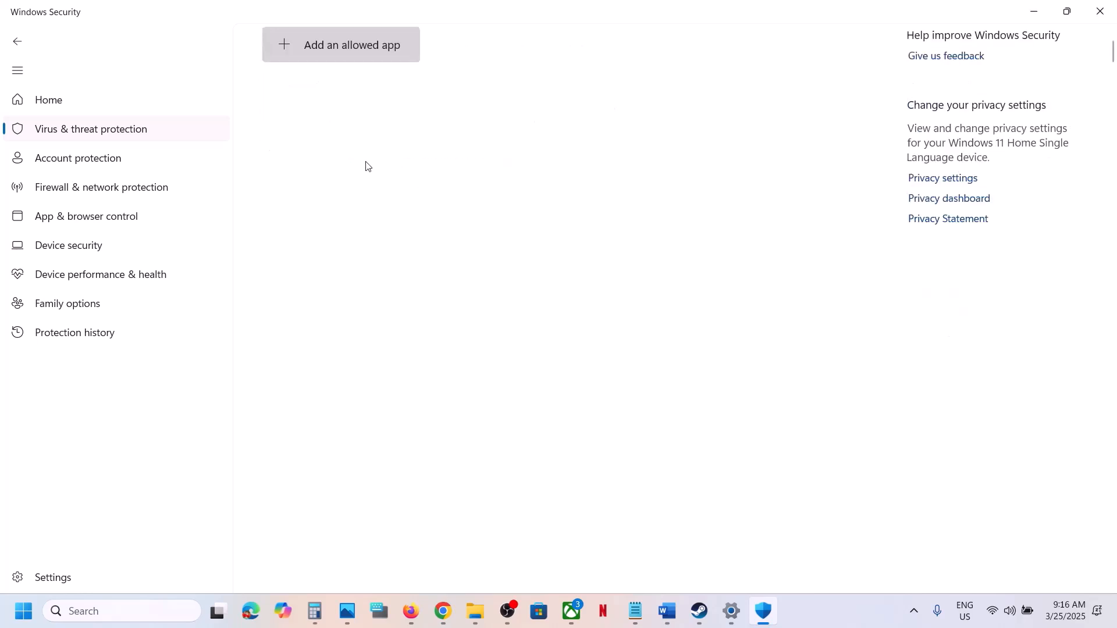
{"action": "left_click", "coordinate": [365, 42]}
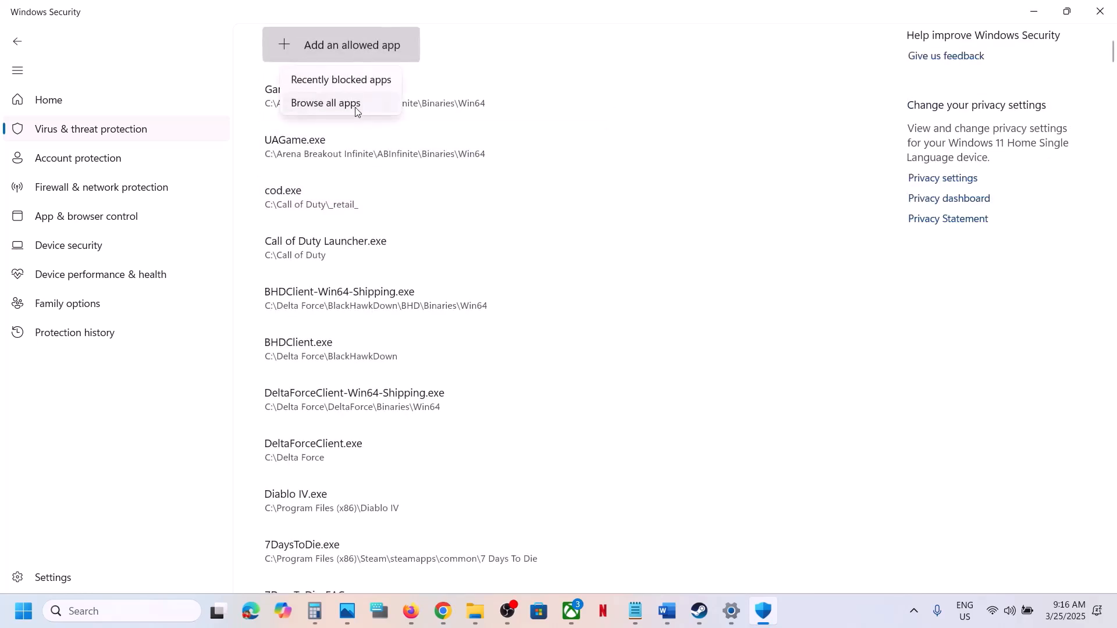
{"action": "left_click", "coordinate": [355, 107]}
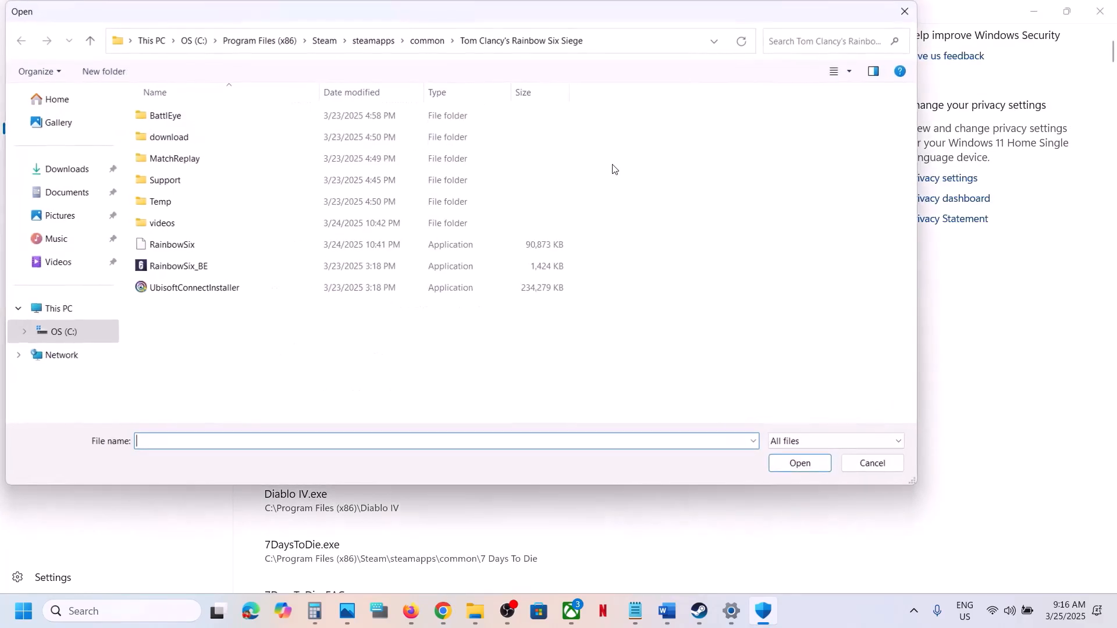
{"action": "left_click", "coordinate": [427, 41]}
{"action": "left_click", "coordinate": [481, 41]}
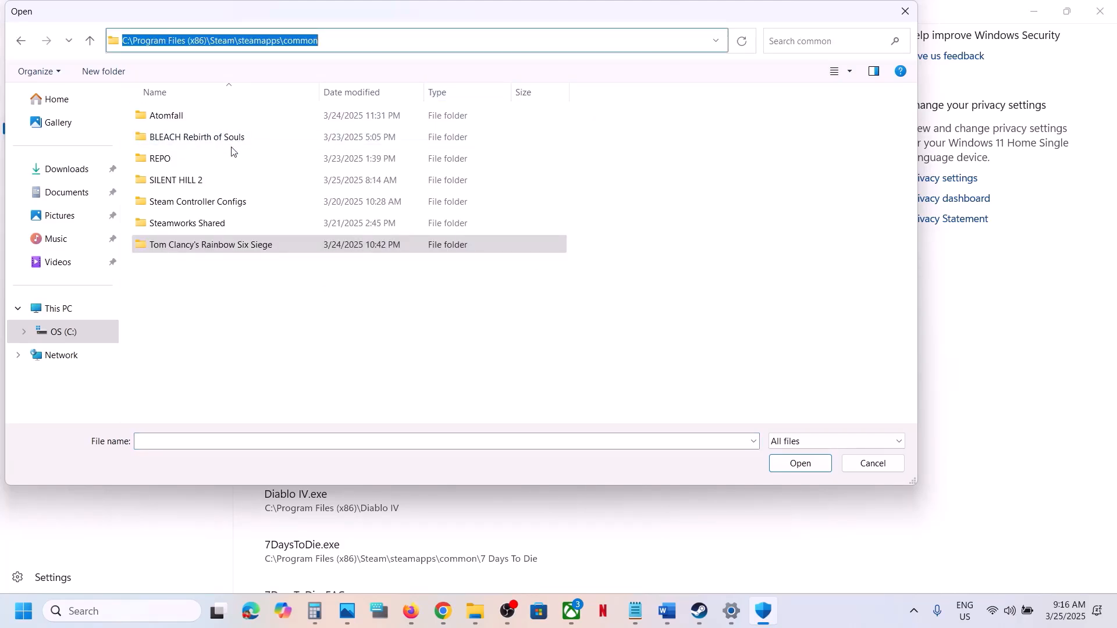
{"action": "double_click", "coordinate": [188, 118]}
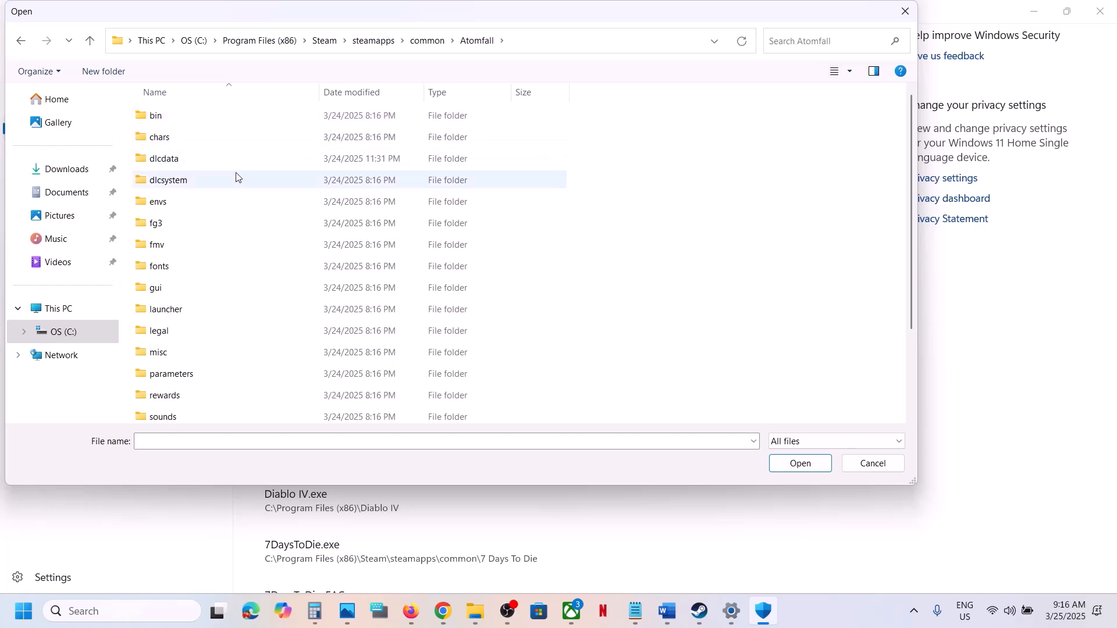
{"action": "left_click", "coordinate": [175, 125]}
{"action": "double_click", "coordinate": [176, 125]}
{"action": "left_click", "coordinate": [182, 123]}
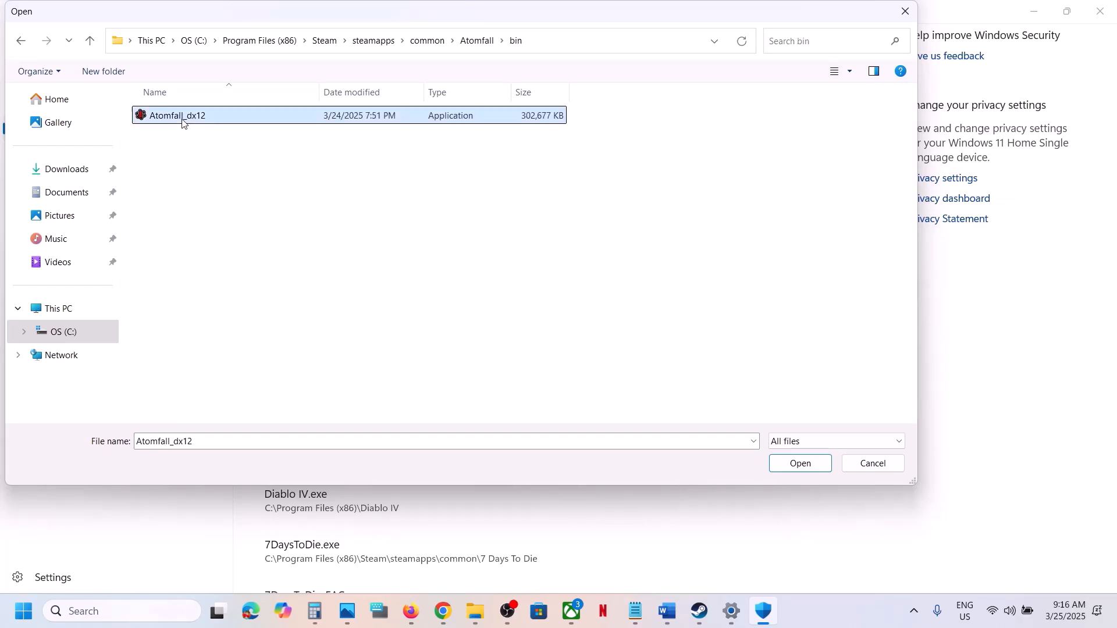
{"action": "left_click", "coordinate": [771, 465]}
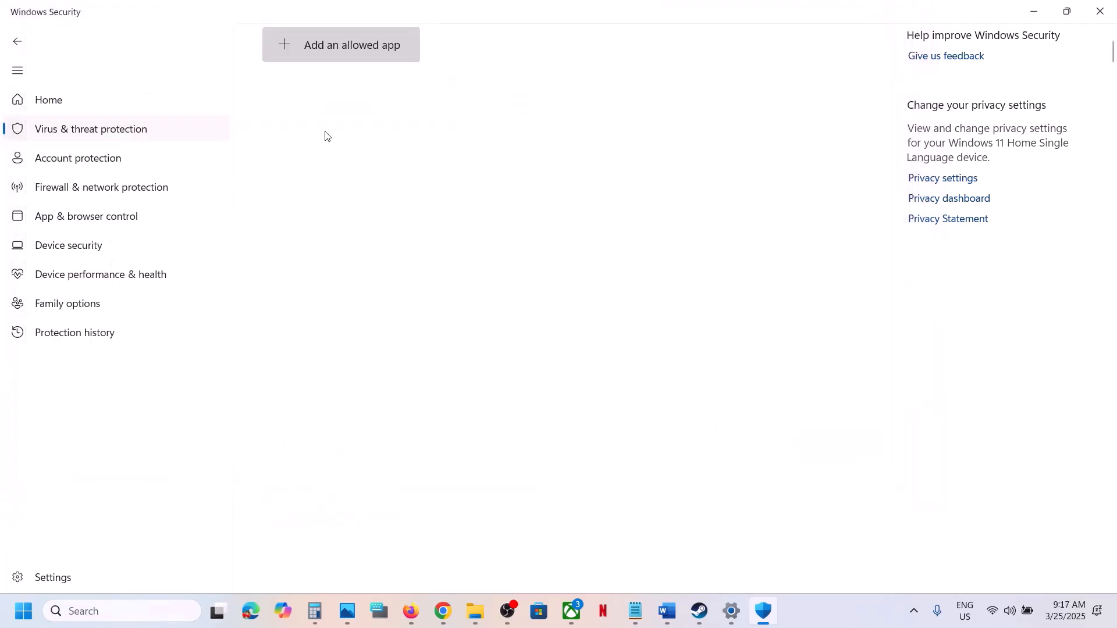
Allow the Atomfall application from the game's launcher folder through Controlled folder access.
{"action": "left_click", "coordinate": [338, 59]}
{"action": "left_click", "coordinate": [349, 99]}
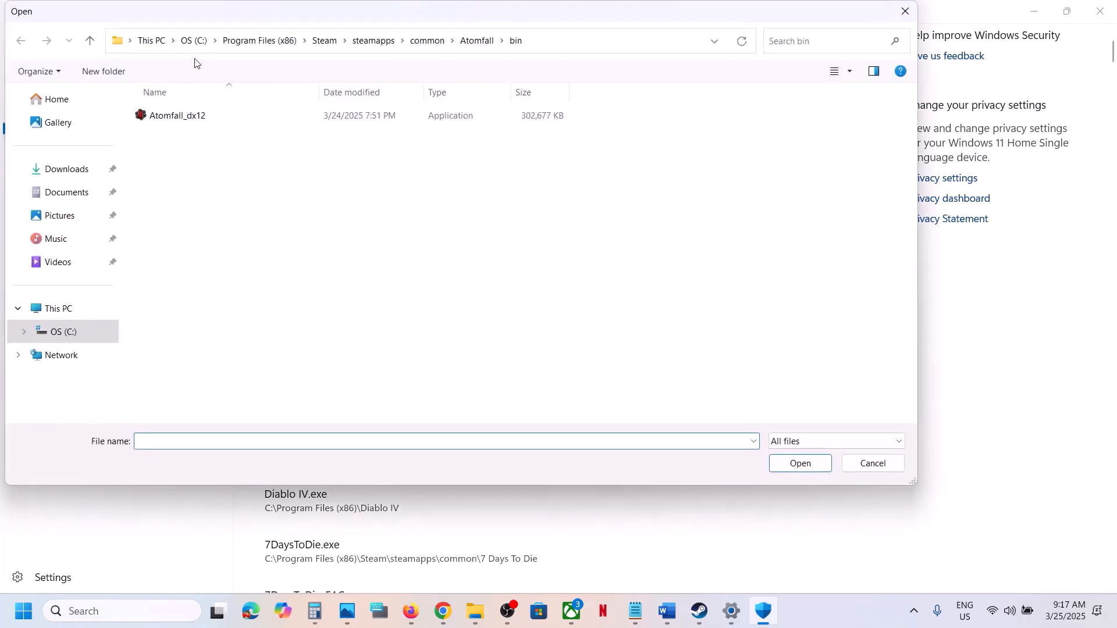
{"action": "left_click", "coordinate": [89, 40]}
{"action": "scroll", "coordinate": [215, 285], "scroll_direction": "down", "scroll_amount": 2}
{"action": "double_click", "coordinate": [181, 202]}
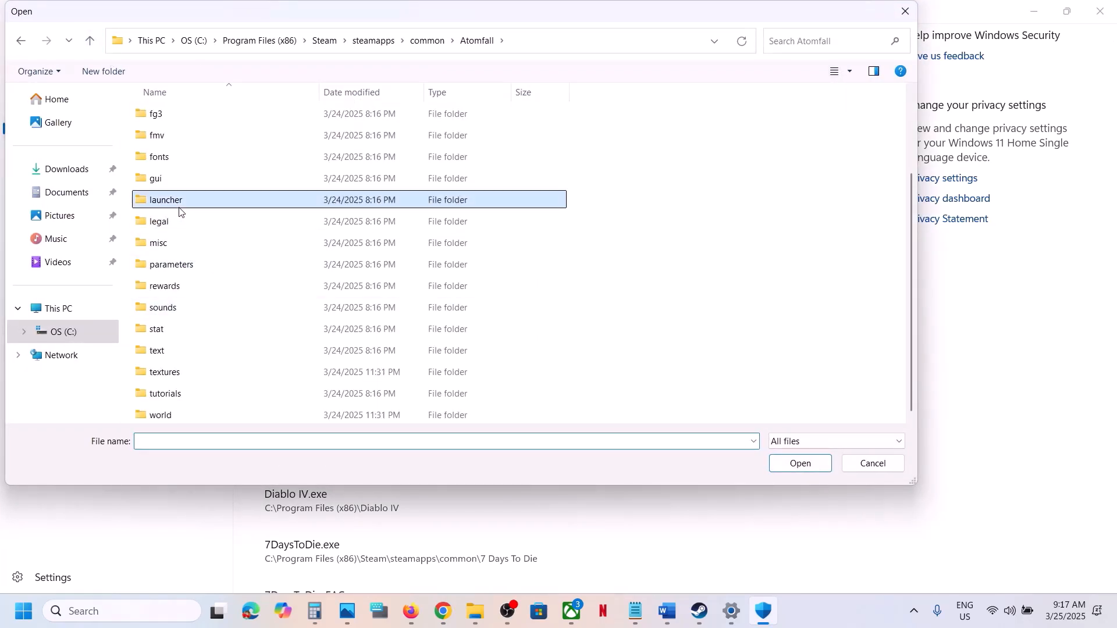
{"action": "left_click", "coordinate": [200, 116]}
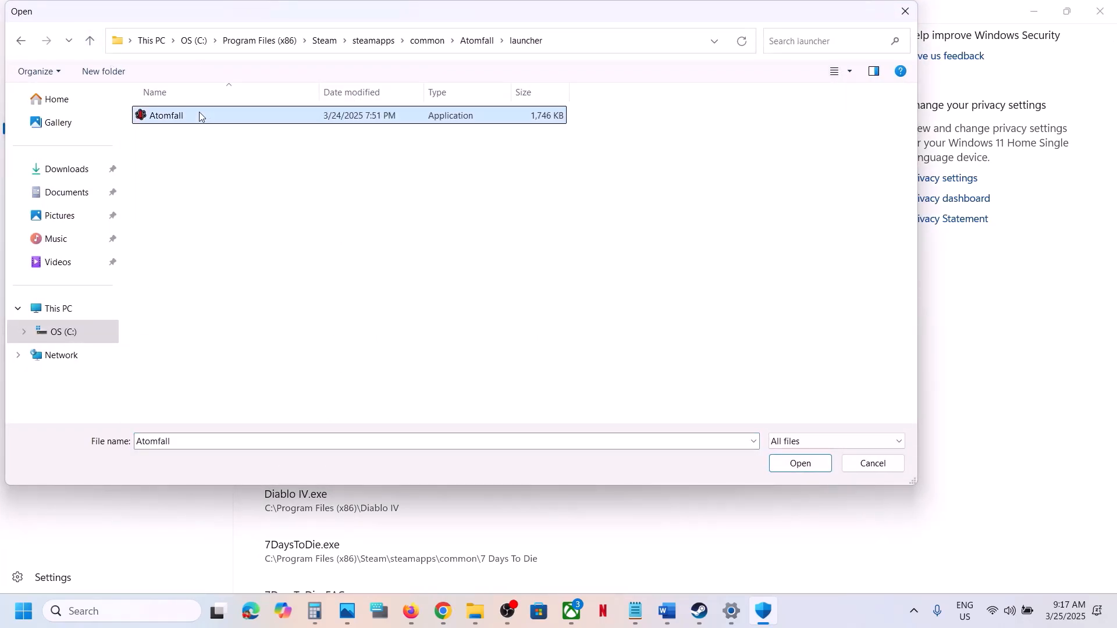
{"action": "left_click", "coordinate": [784, 467]}
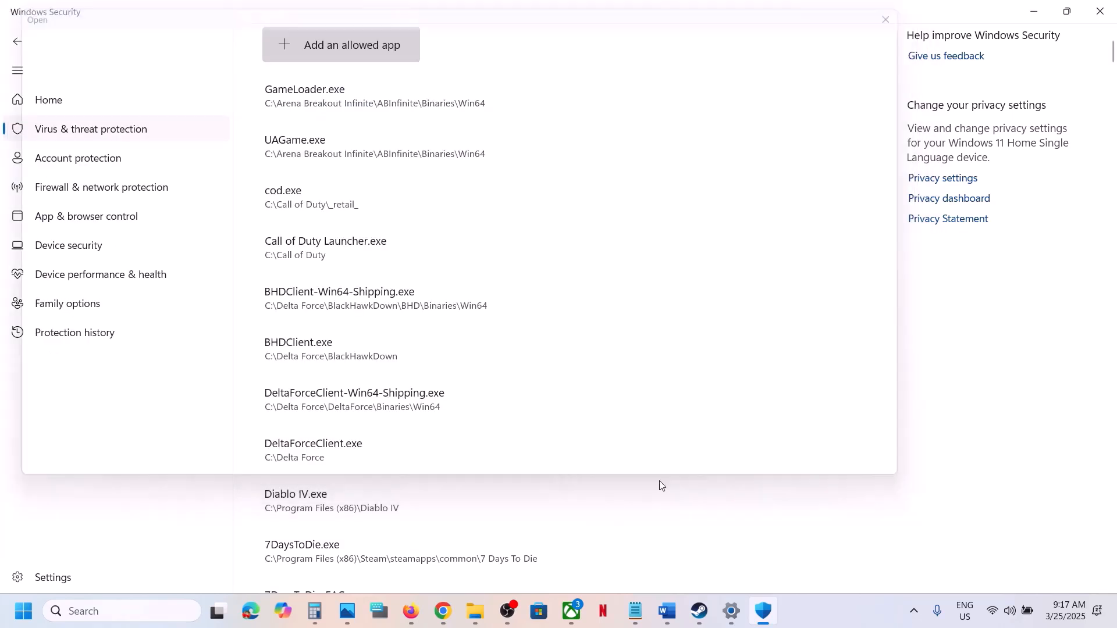
Switch to Control Panel, open Windows Defender Firewall's allowed apps list and unlock its settings for changes.
{"action": "left_click", "coordinate": [142, 610]}
{"action": "type", "text": "control"}
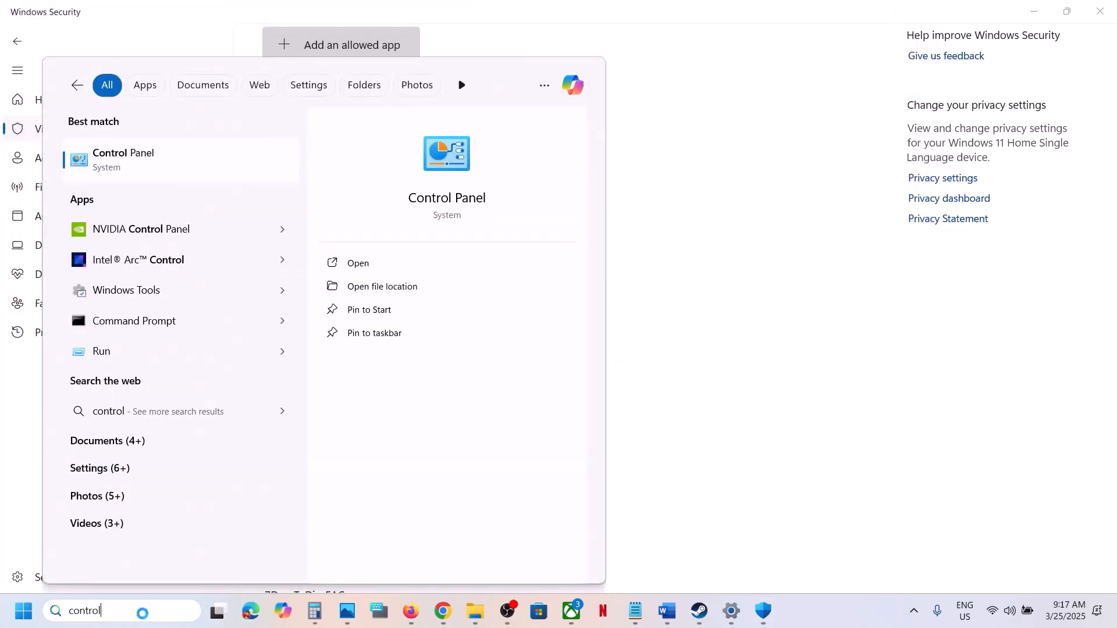
{"action": "key", "text": "Return"}
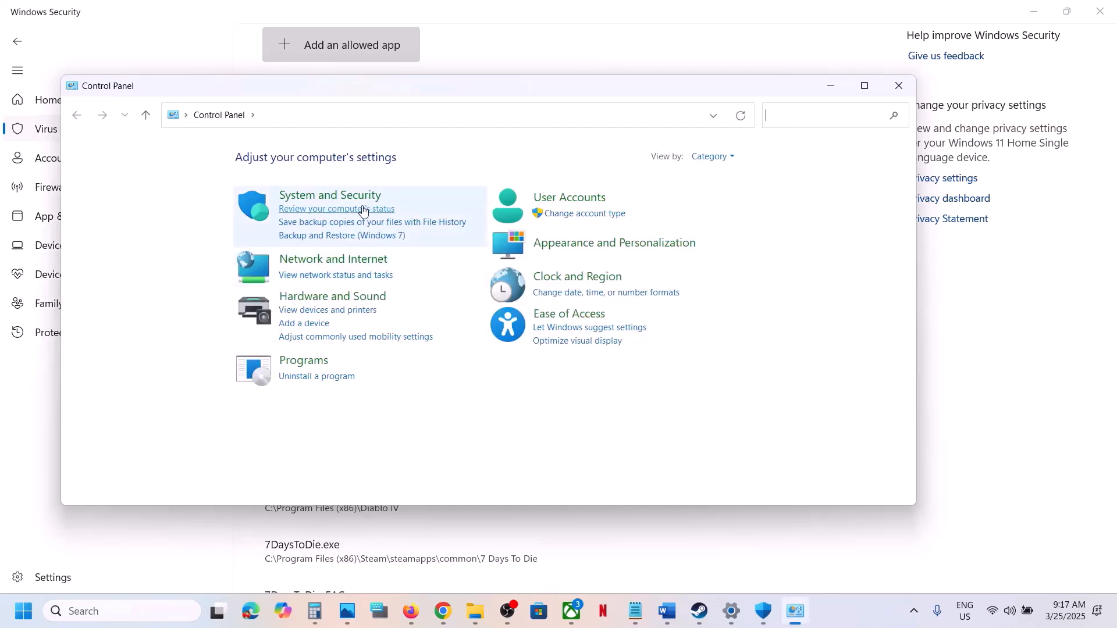
{"action": "left_click", "coordinate": [329, 196]}
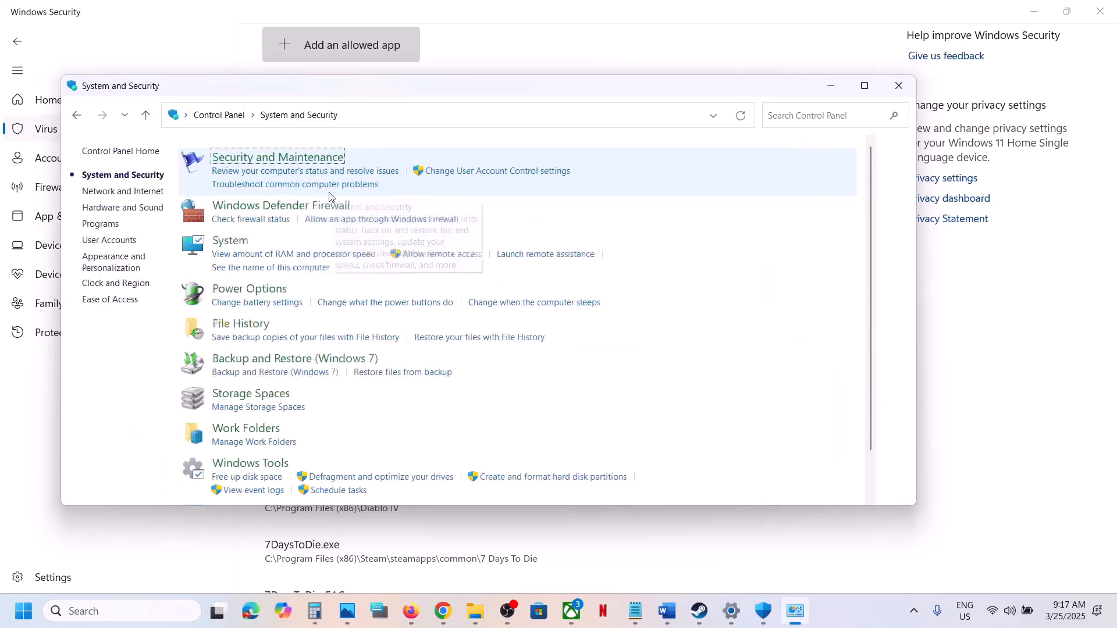
{"action": "left_click", "coordinate": [294, 208]}
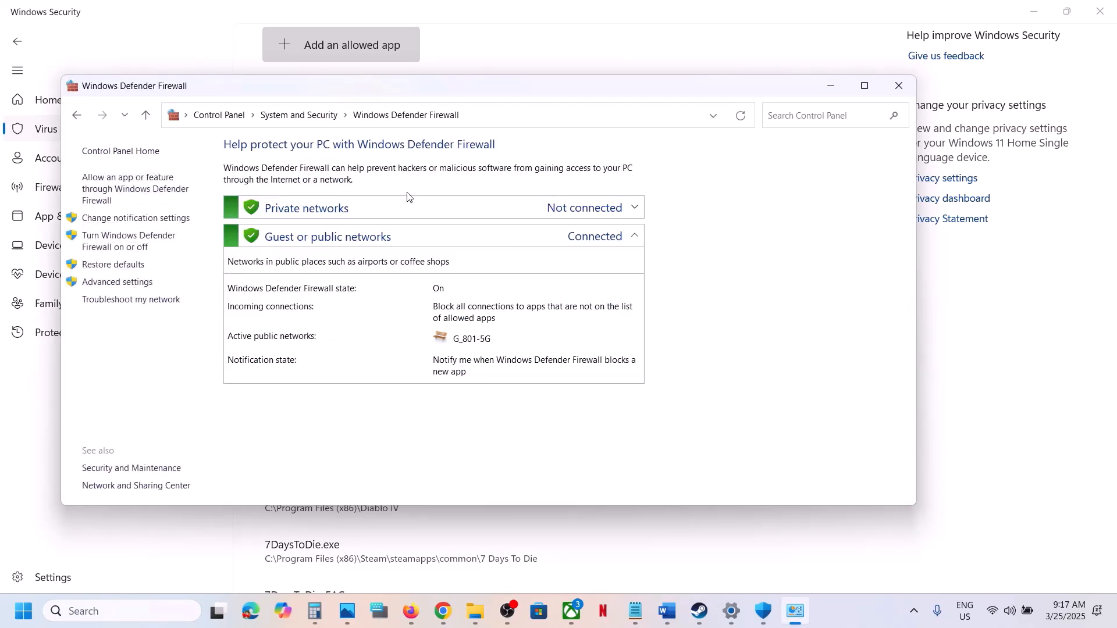
{"action": "left_click", "coordinate": [129, 194]}
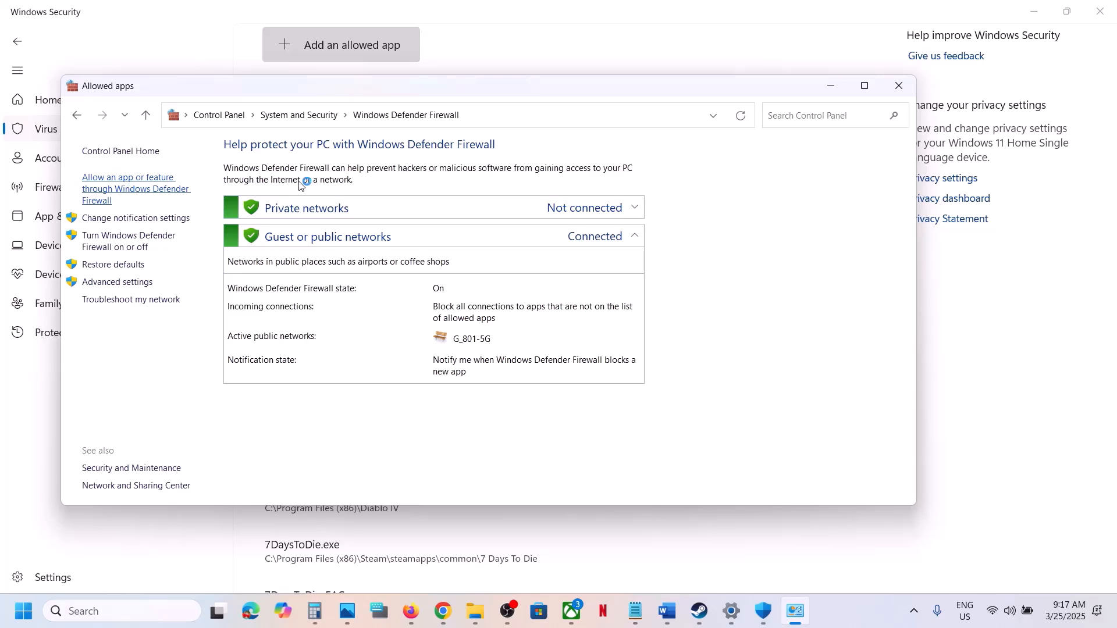
{"action": "left_click", "coordinate": [656, 192]}
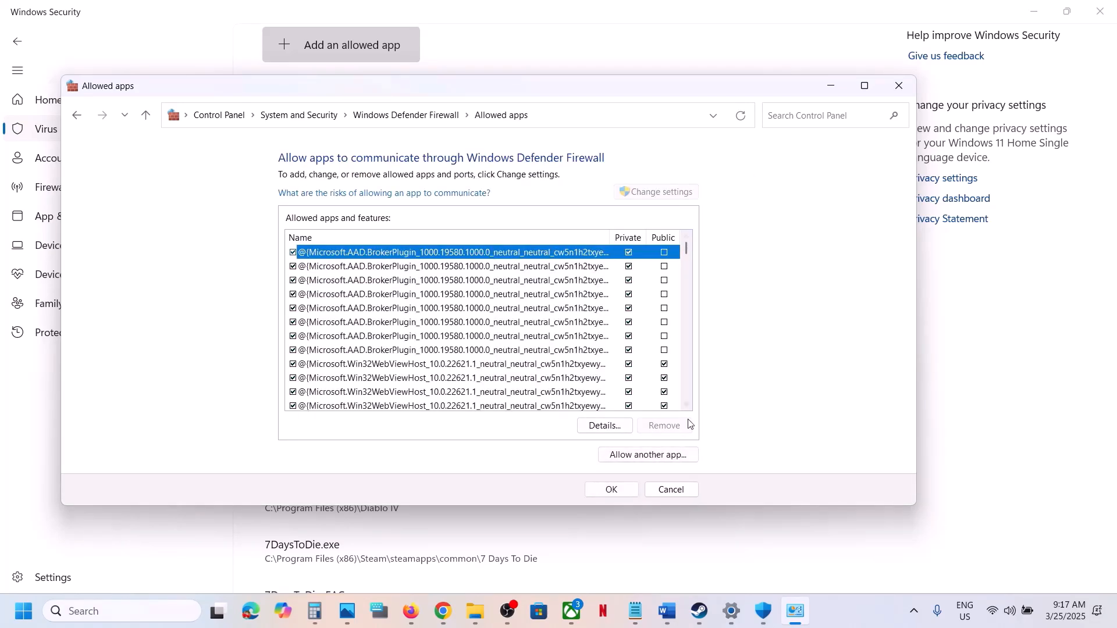
Add Atomfall_dx12 from the steamapps\common\Atomfall\bin folder to the firewall's allowed apps.
{"action": "left_click", "coordinate": [659, 456]}
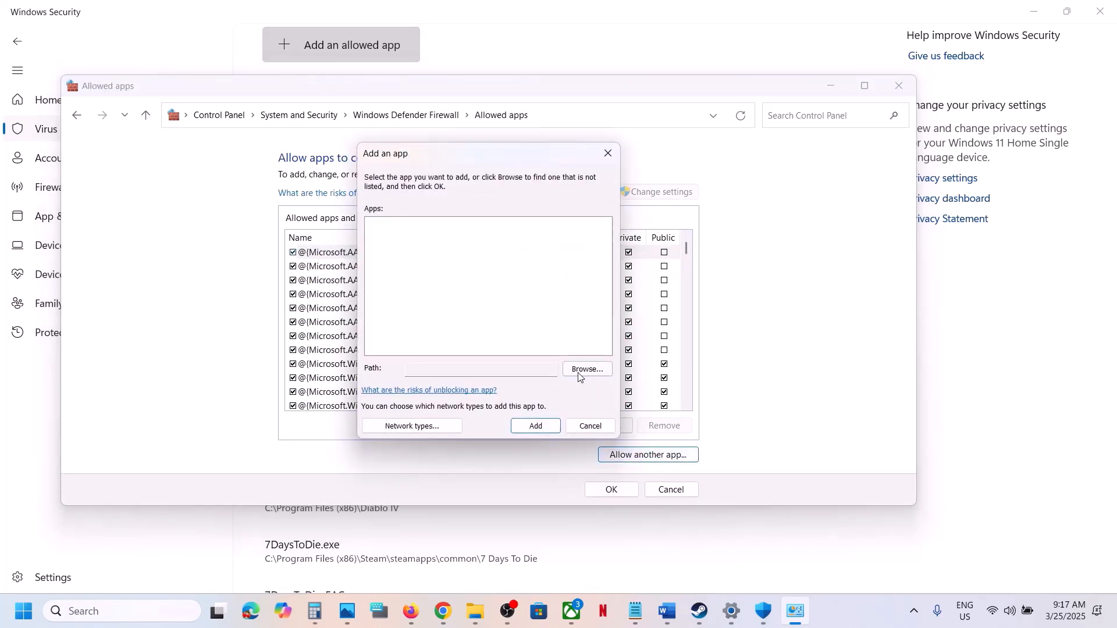
{"action": "left_click", "coordinate": [586, 369]}
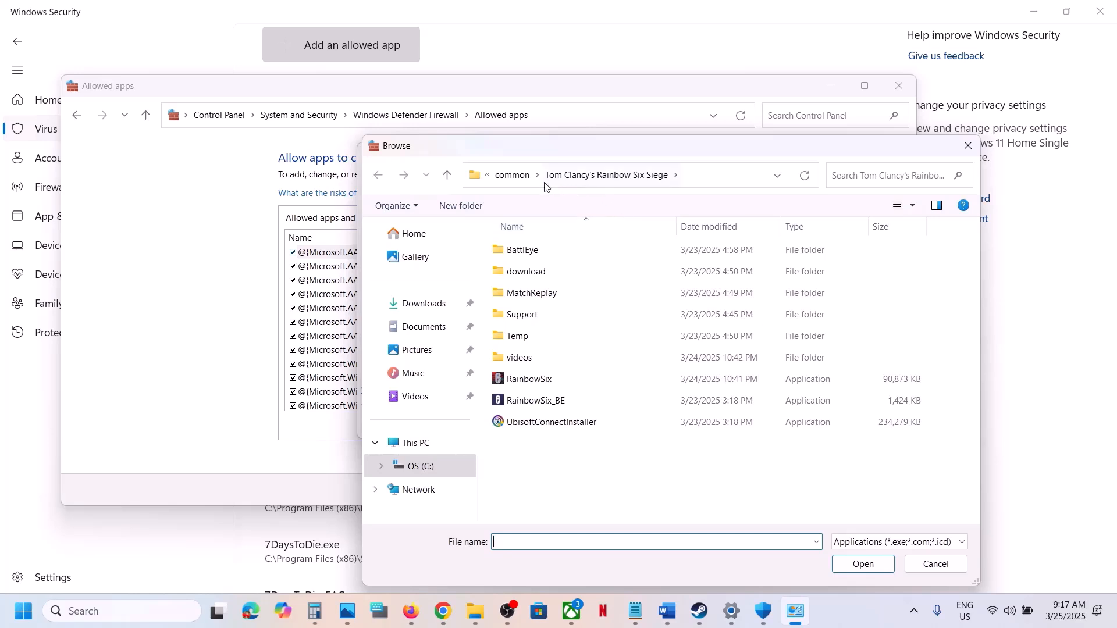
{"action": "left_click", "coordinate": [516, 179]}
{"action": "double_click", "coordinate": [533, 250]}
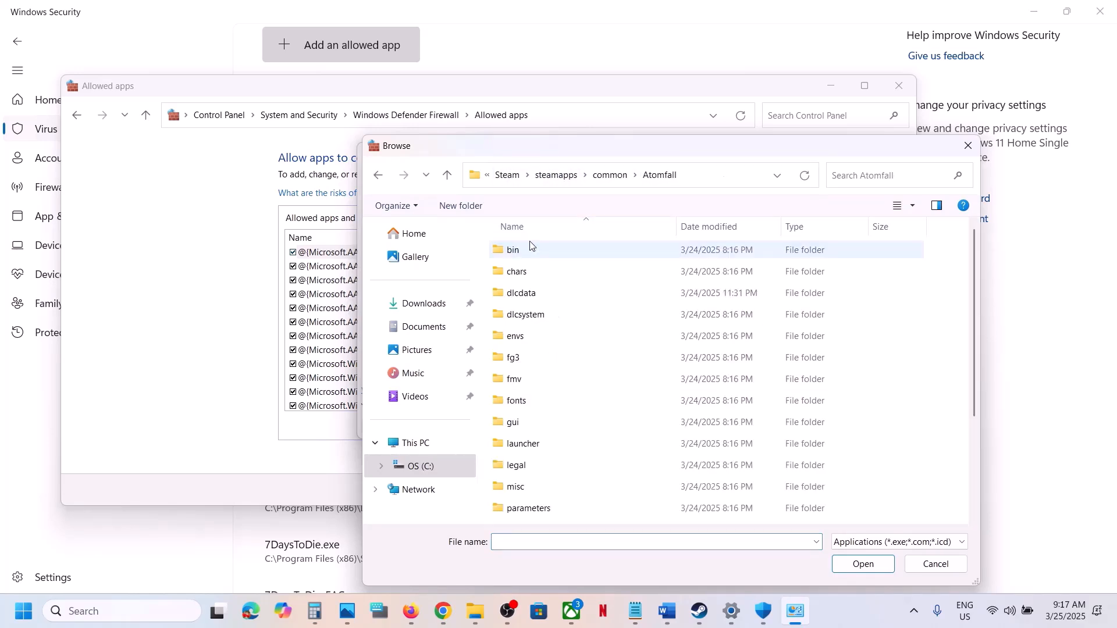
{"action": "double_click", "coordinate": [513, 253]}
{"action": "left_click", "coordinate": [558, 256]}
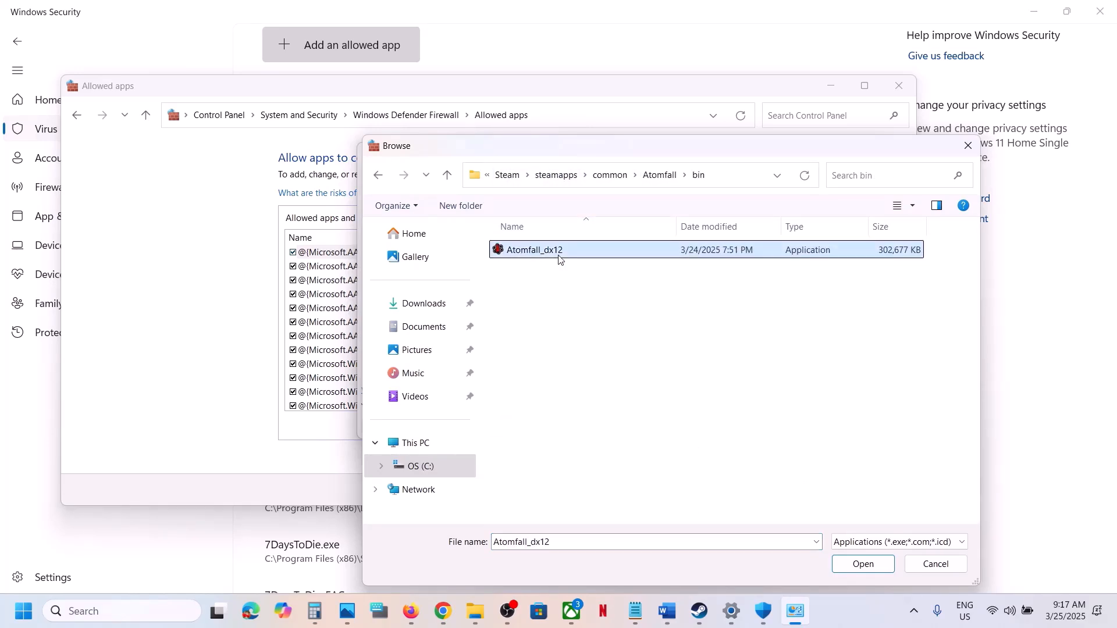
{"action": "left_click", "coordinate": [861, 564]}
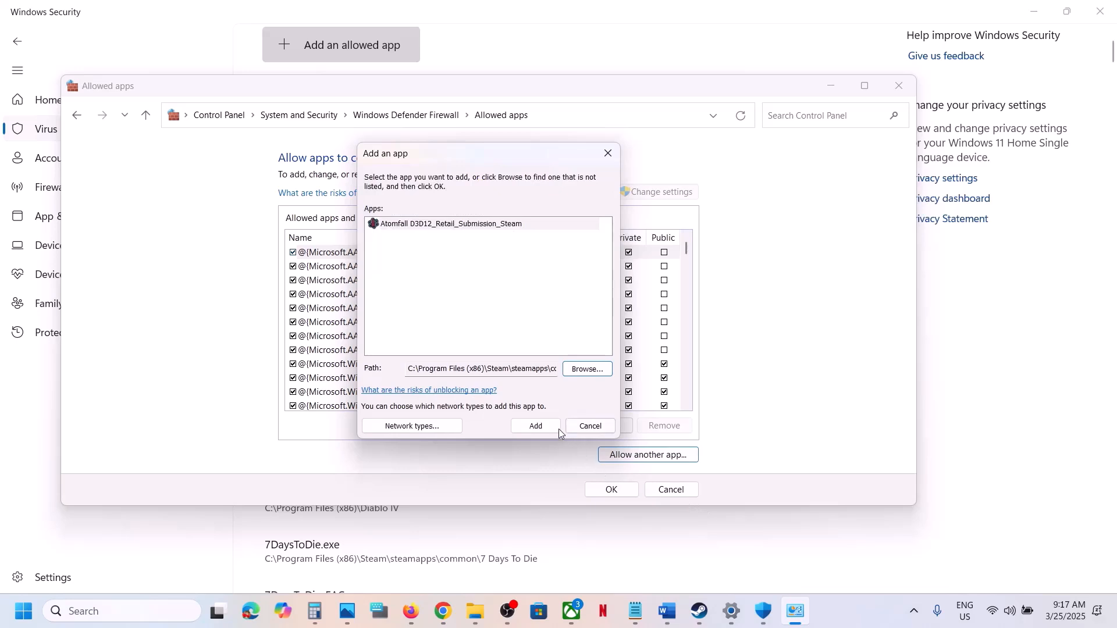
{"action": "left_click", "coordinate": [544, 427]}
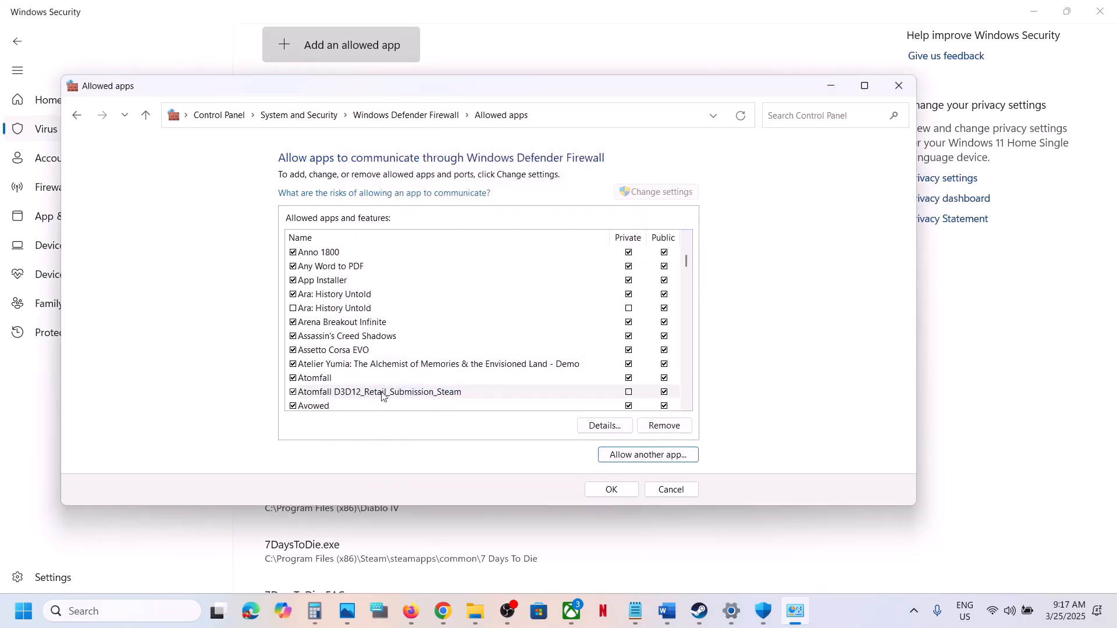
Try to add the Atomfall application from the game's launcher folder to the firewall's allowed apps, then close the dialog.
{"action": "left_click", "coordinate": [647, 456]}
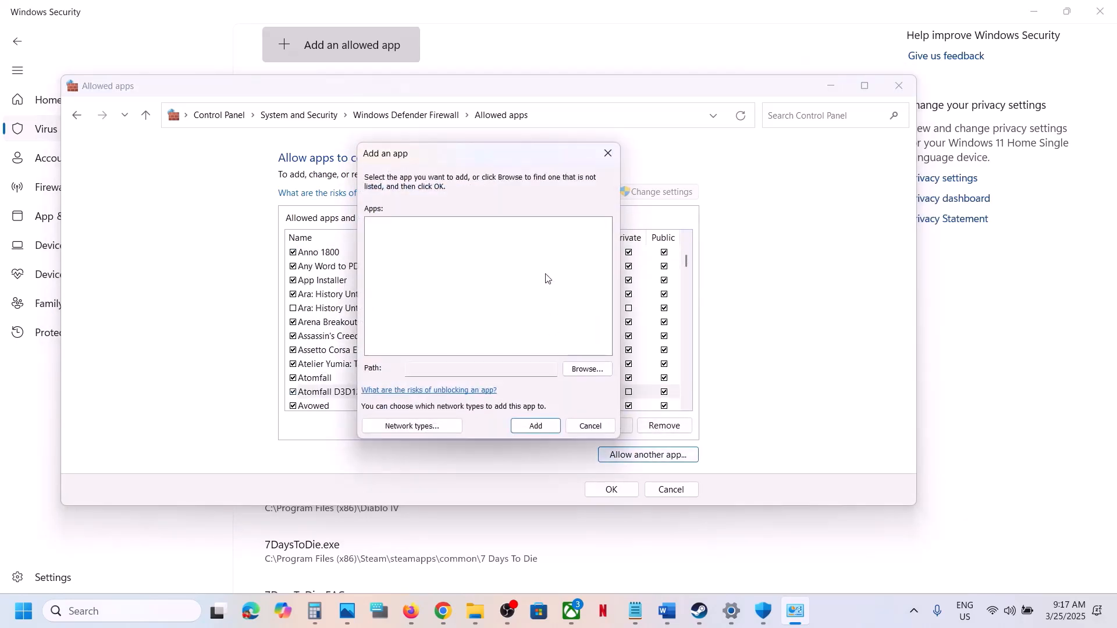
{"action": "left_click", "coordinate": [582, 375]}
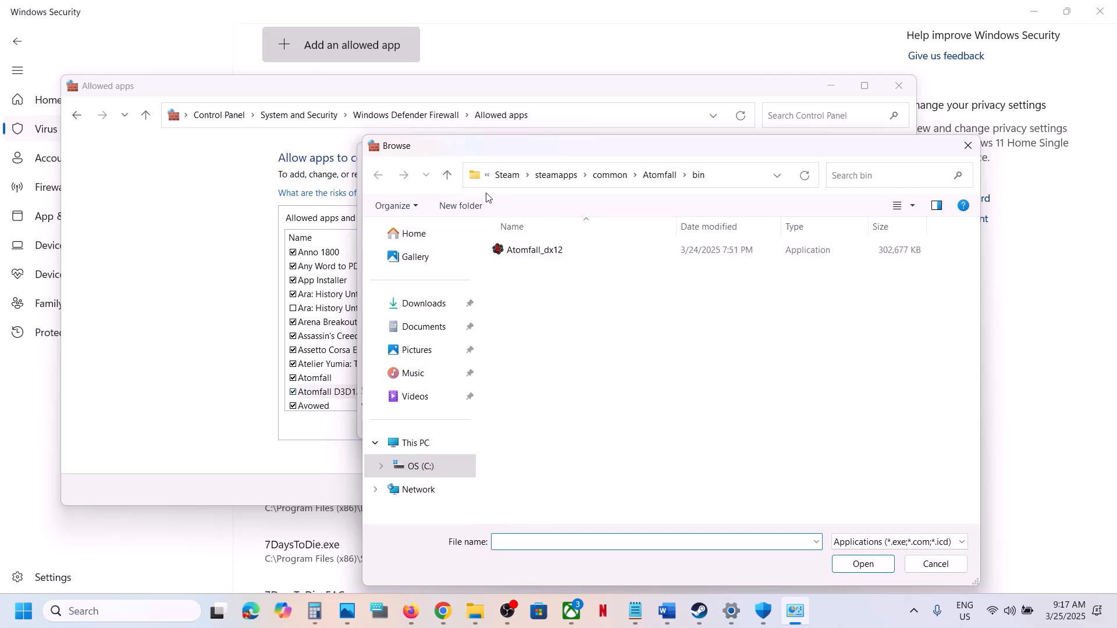
{"action": "left_click", "coordinate": [447, 178]}
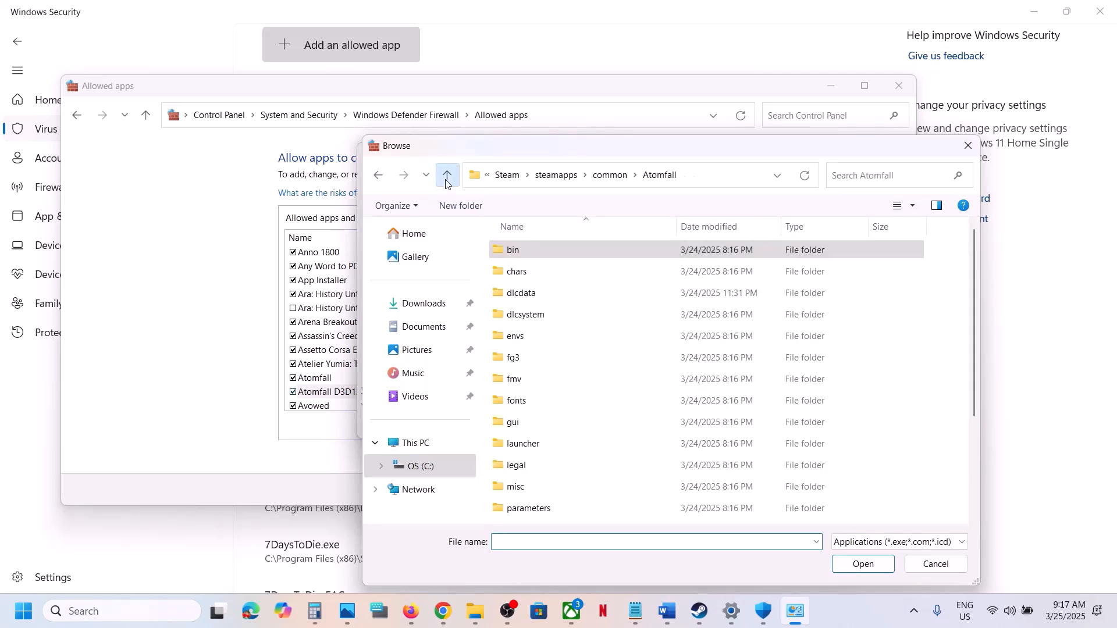
{"action": "double_click", "coordinate": [563, 444]}
{"action": "left_click", "coordinate": [530, 255]}
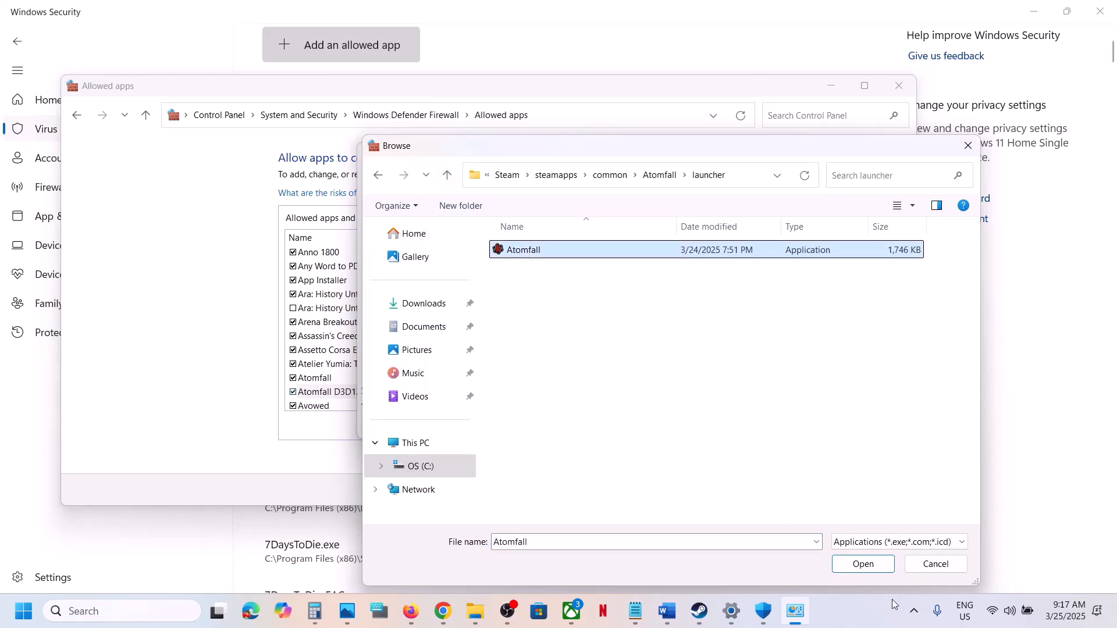
{"action": "left_click", "coordinate": [864, 564]}
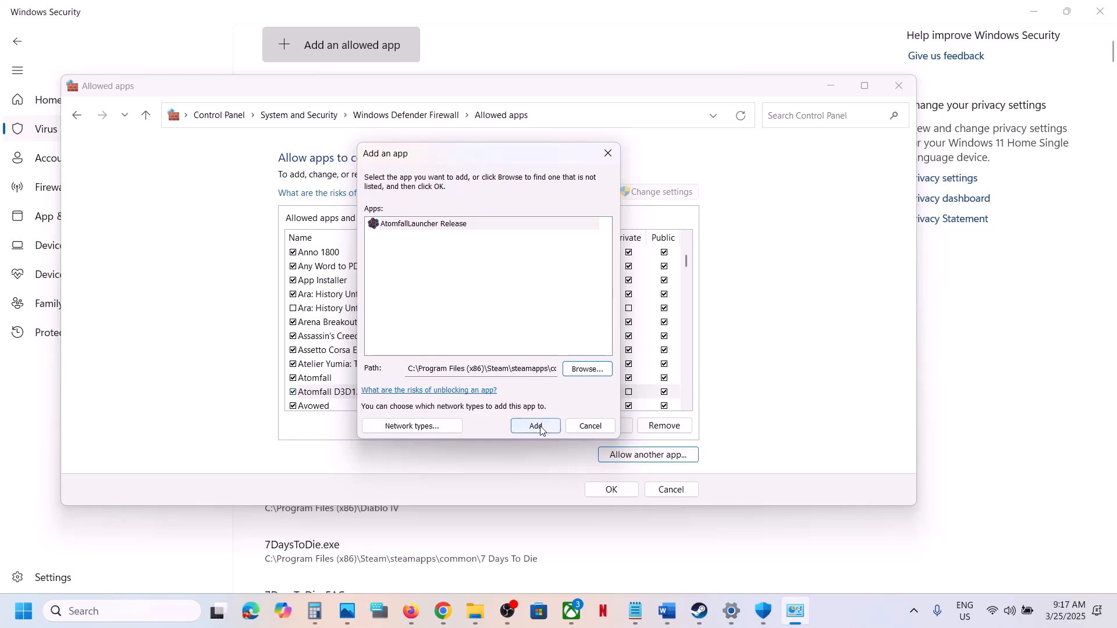
{"action": "left_click", "coordinate": [535, 427]}
{"action": "left_click", "coordinate": [676, 357]}
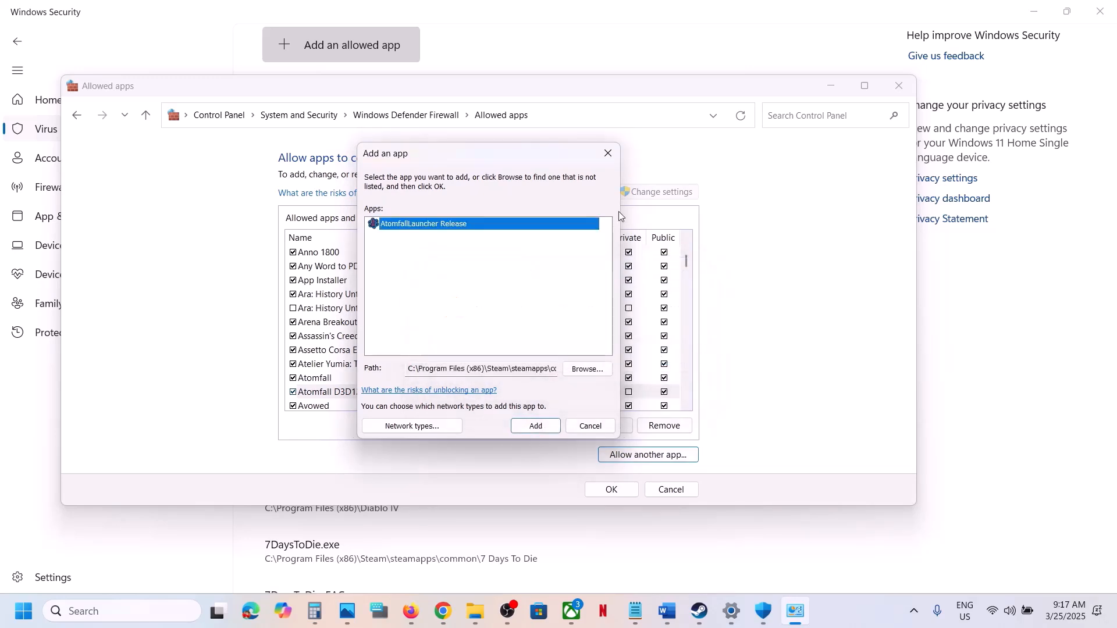
{"action": "left_click", "coordinate": [608, 153]}
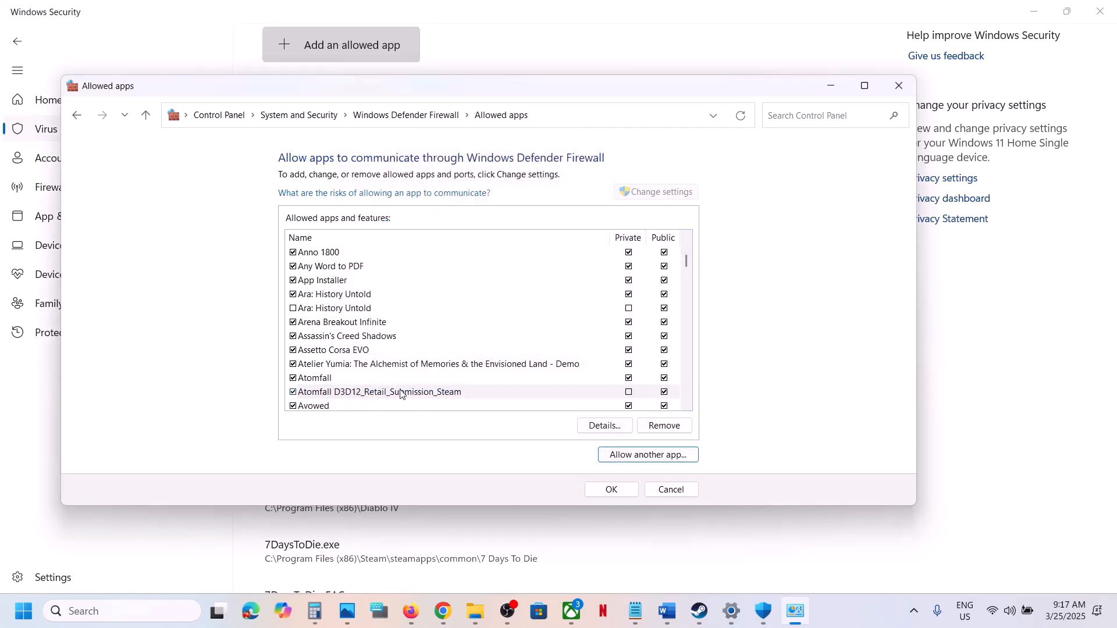
Allow Atomfall D3D12_Retail_Submission_Steam on private networks and save the firewall's allowed apps.
{"action": "left_click", "coordinate": [401, 393]}
{"action": "left_click", "coordinate": [330, 382]}
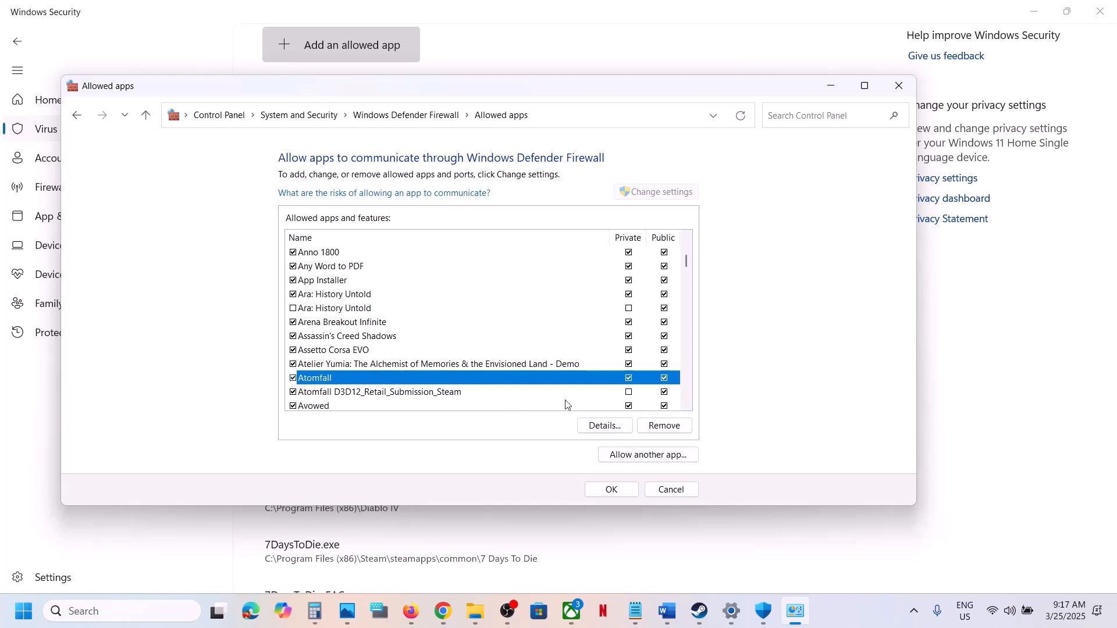
{"action": "left_click", "coordinate": [629, 393]}
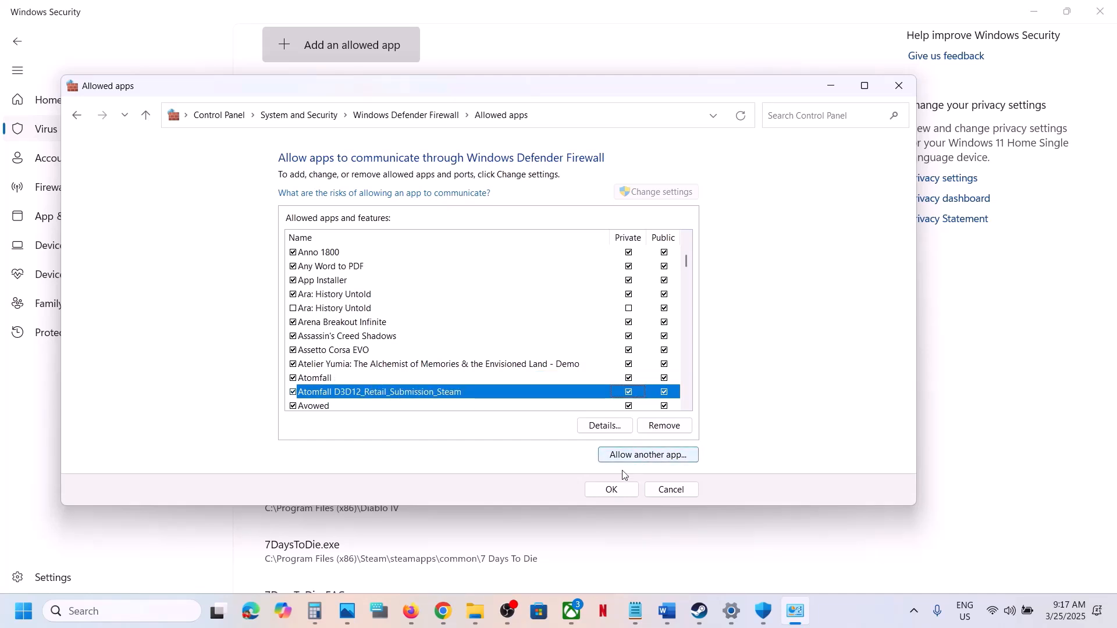
{"action": "left_click", "coordinate": [611, 489]}
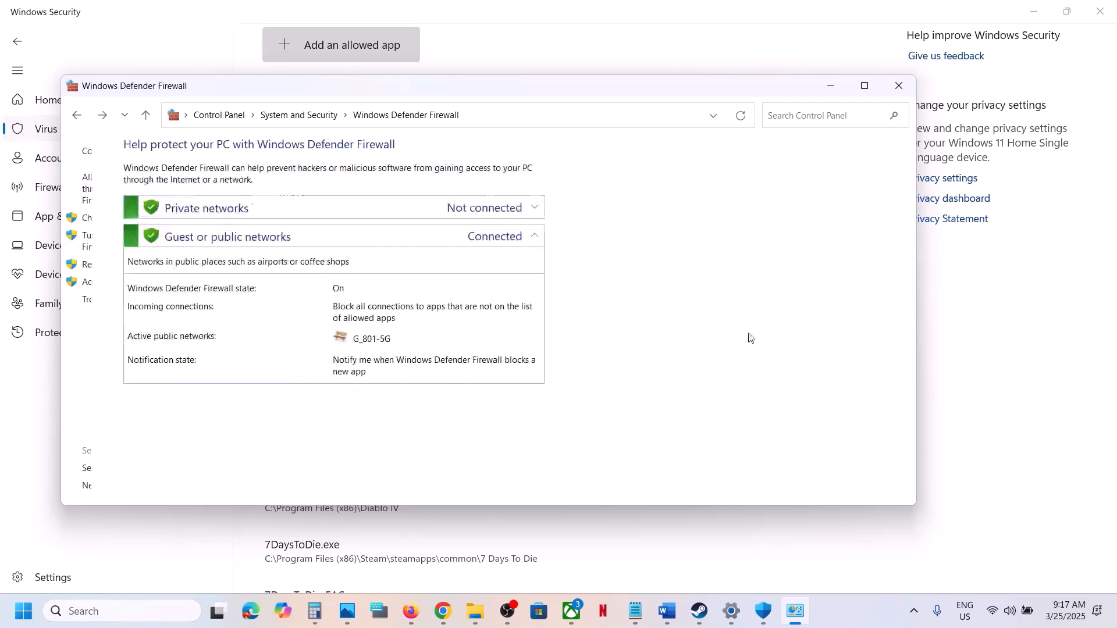
Close the firewall, Windows Security and Settings windows to return to the Word notes.
{"action": "left_click", "coordinate": [894, 88]}
{"action": "left_click", "coordinate": [1101, 12]}
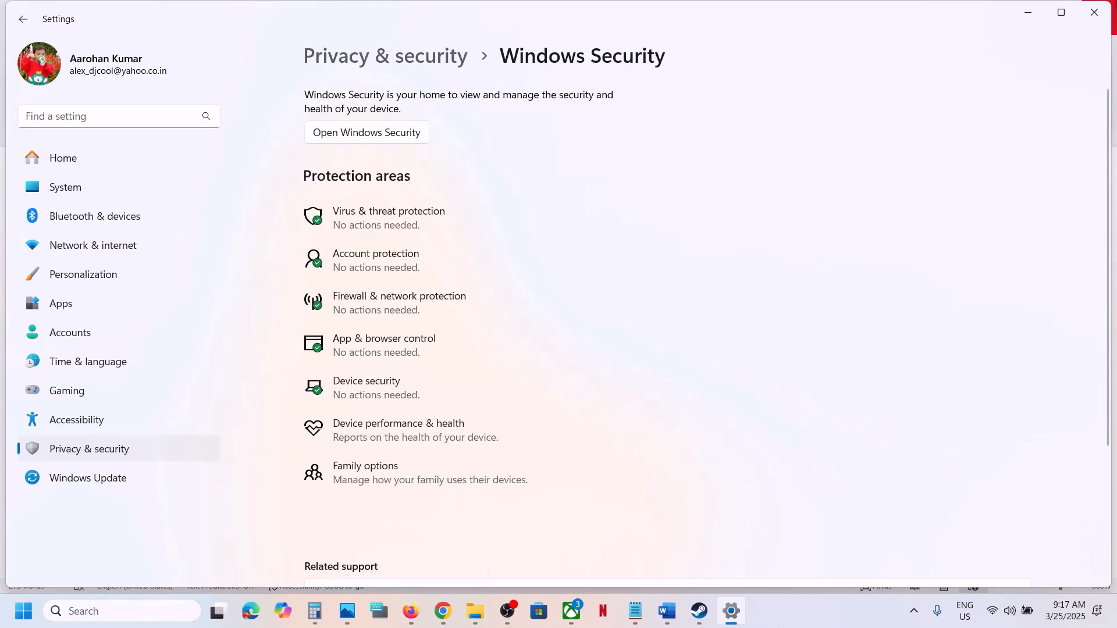
{"action": "left_click", "coordinate": [1094, 12]}
Highlight Step 5 about the clean graphics driver installation and its NVIDIA and AMD download links in the notes.
{"action": "scroll", "coordinate": [490, 437], "scroll_direction": "down", "scroll_amount": 5}
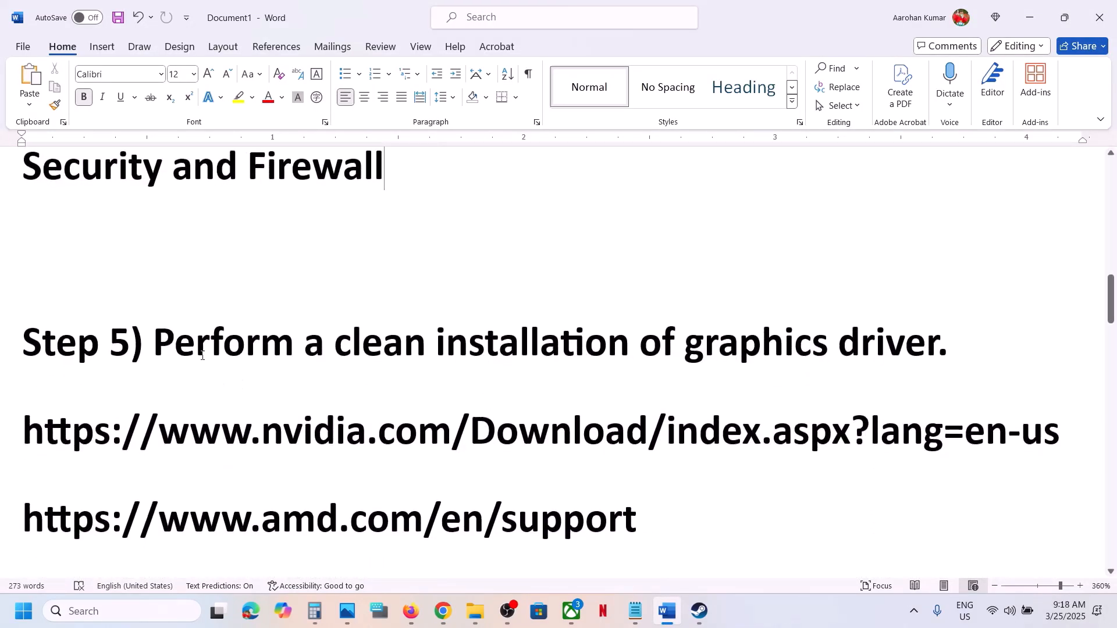
{"action": "left_click_drag", "start_coordinate": [202, 355], "coordinate": [785, 391]}
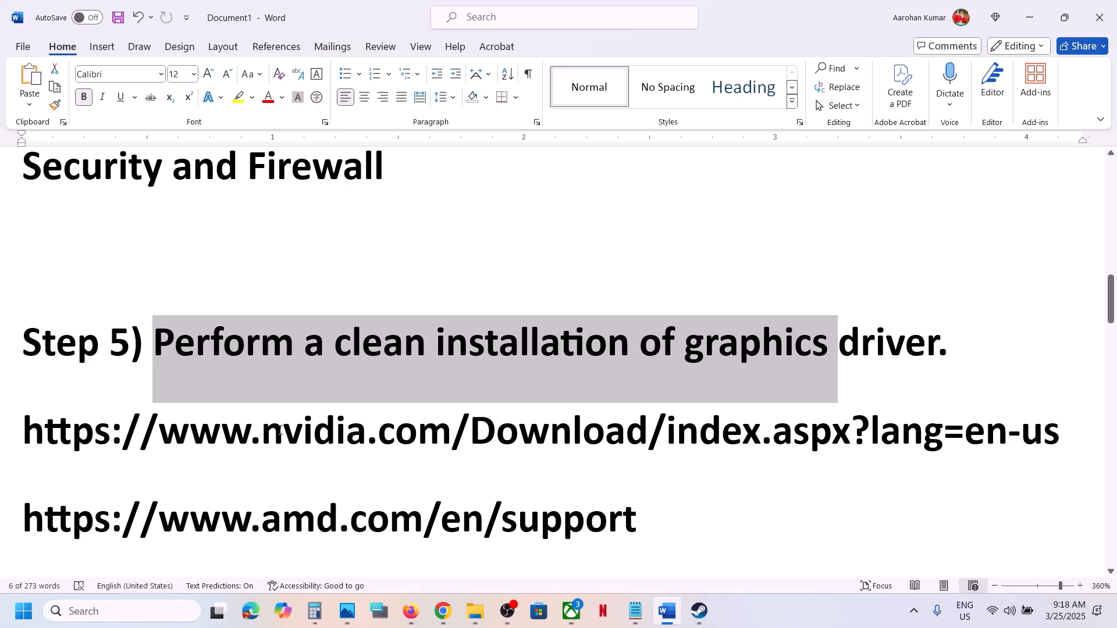
{"action": "left_click_drag", "start_coordinate": [280, 430], "coordinate": [757, 433]}
{"action": "left_click_drag", "start_coordinate": [263, 519], "coordinate": [640, 521]}
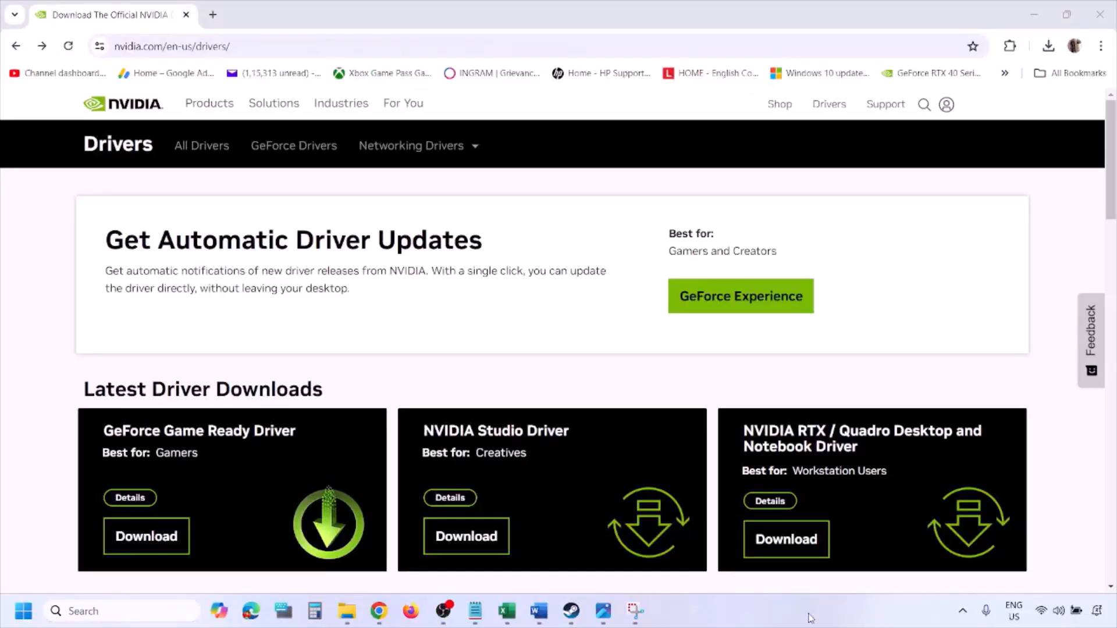
Search NVIDIA's drivers page for the GeForce RTX 3050 Laptop GPU driver with Windows 11 as the operating system.
{"action": "scroll", "coordinate": [260, 356], "scroll_direction": "down", "scroll_amount": 8}
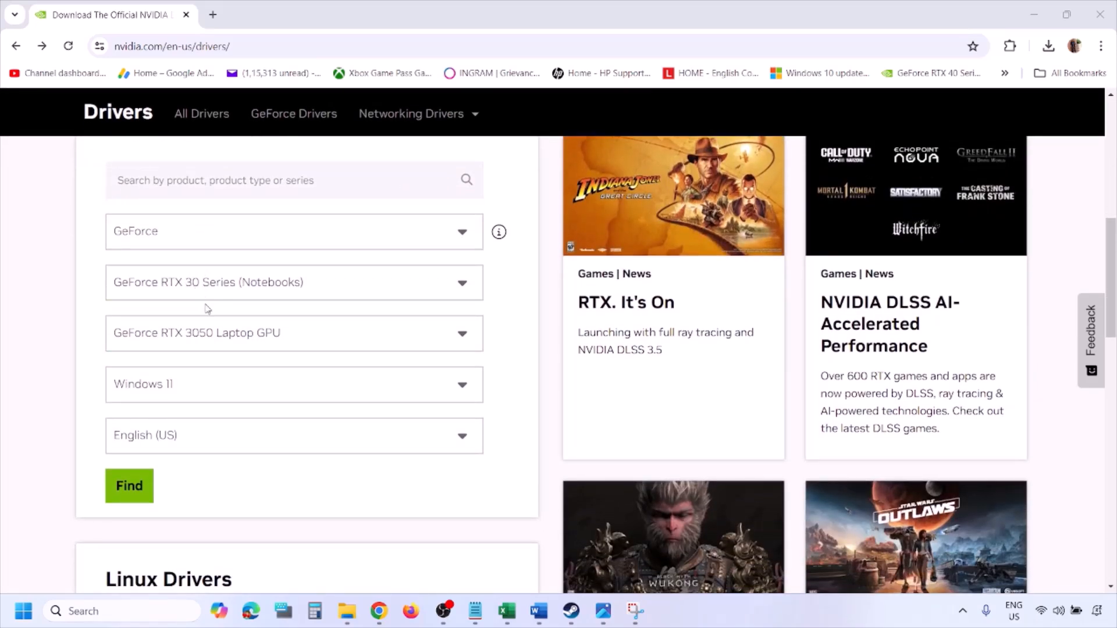
{"action": "left_click", "coordinate": [185, 389]}
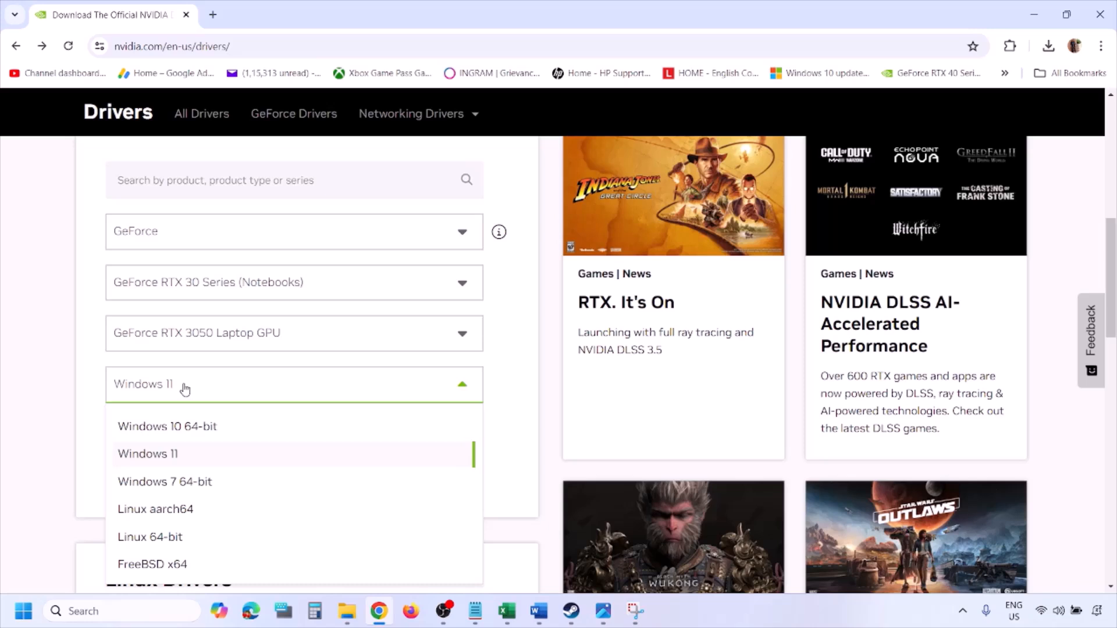
{"action": "left_click", "coordinate": [164, 455]}
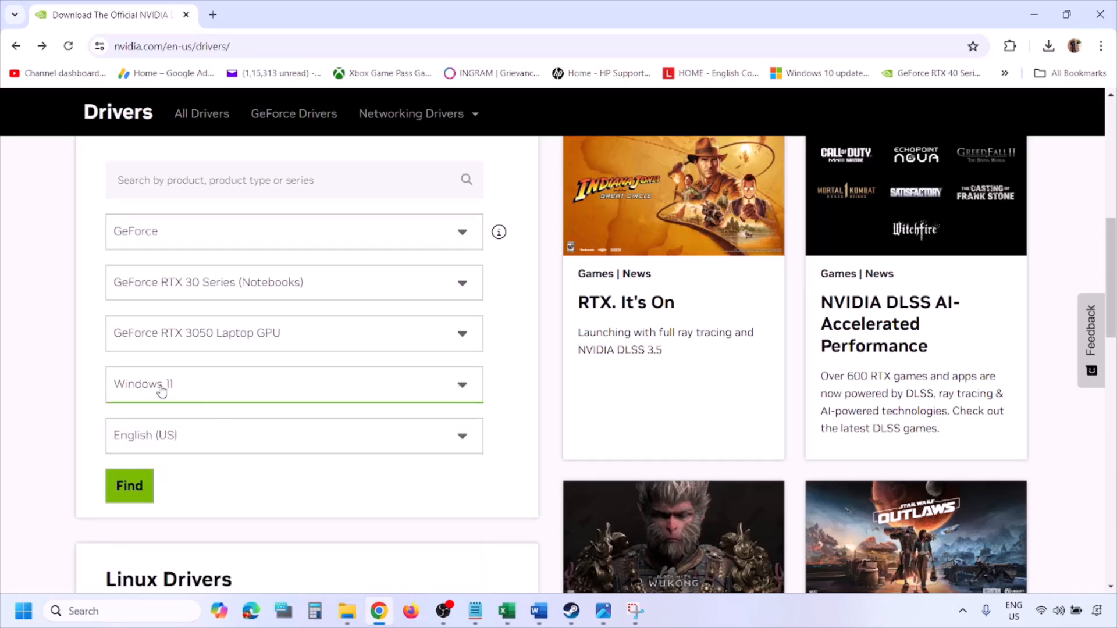
{"action": "left_click", "coordinate": [125, 487]}
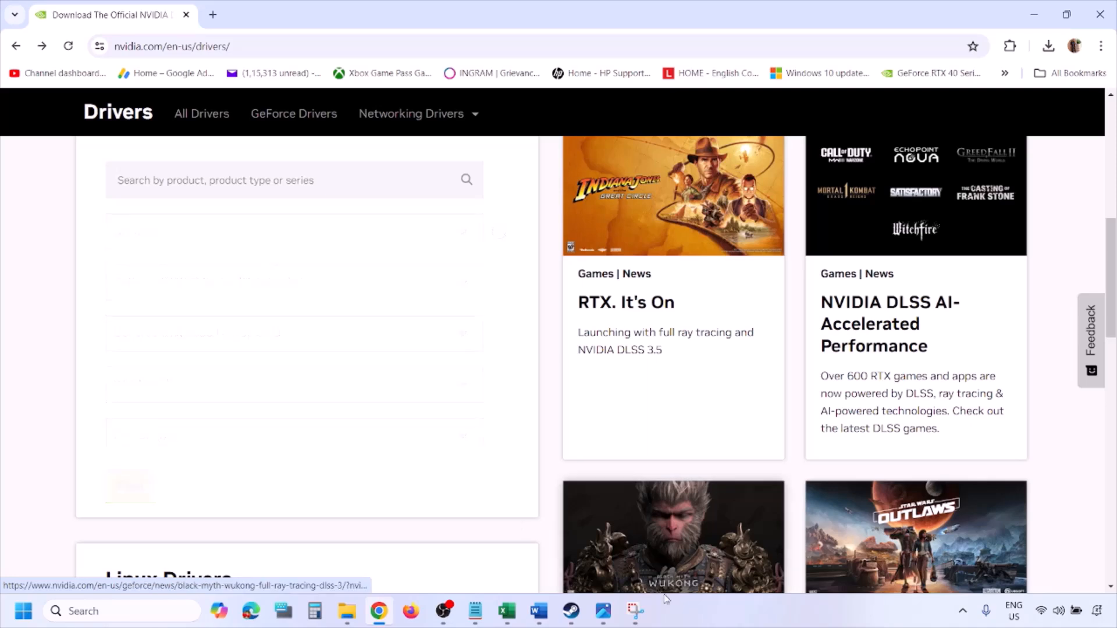
Switch to Photos and review the screenshots of the Game Ready Driver download and the custom clean installation options.
{"action": "left_click", "coordinate": [603, 611]}
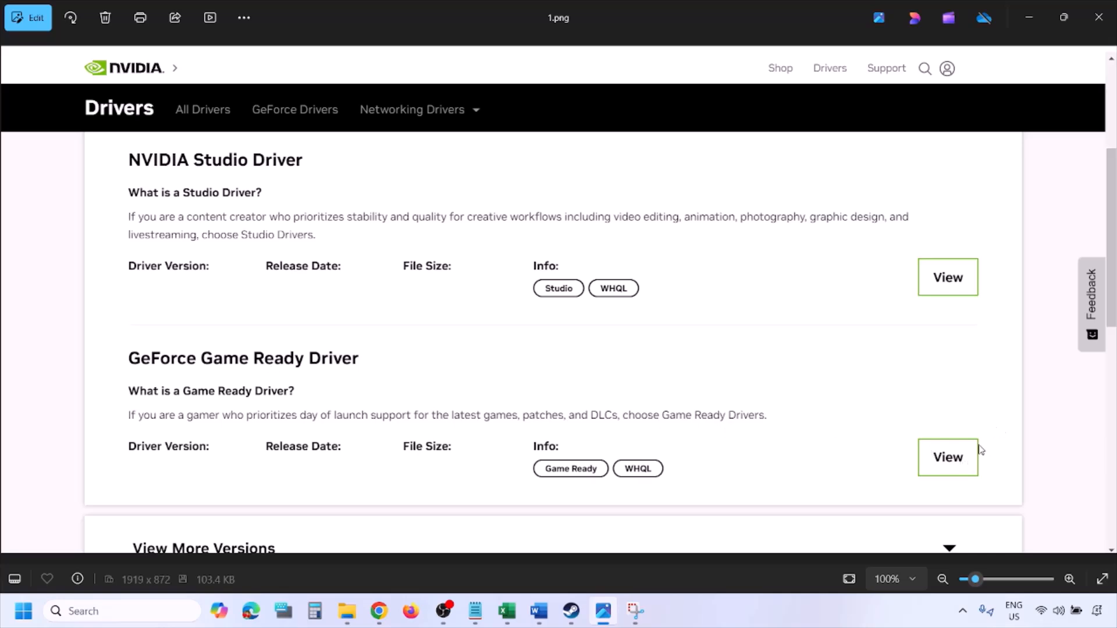
{"action": "key", "text": "Right"}
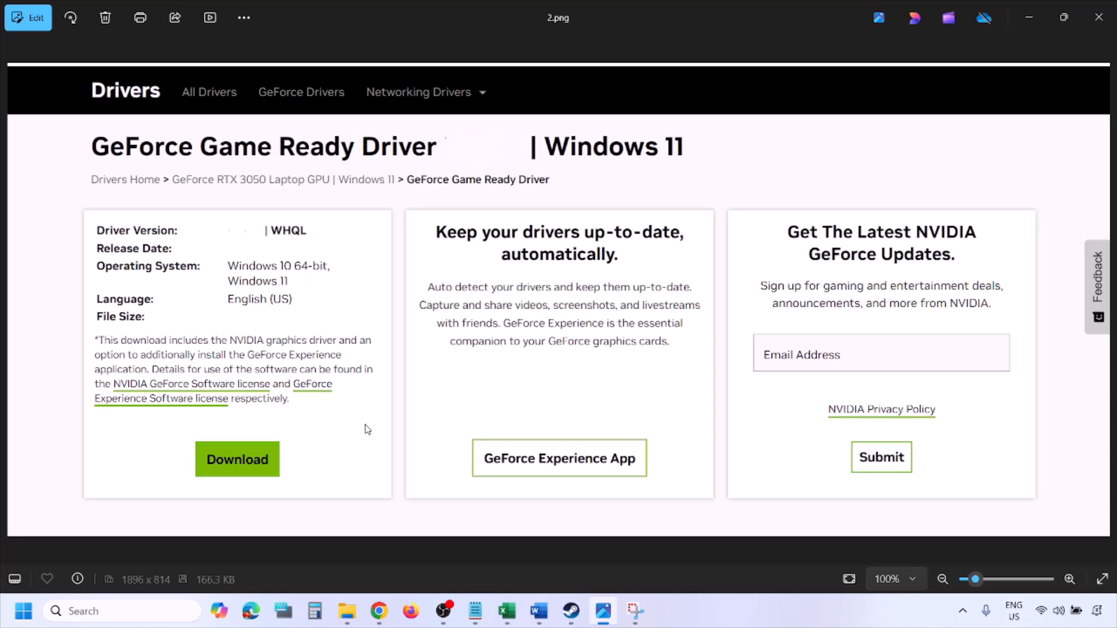
{"action": "key", "text": "Right"}
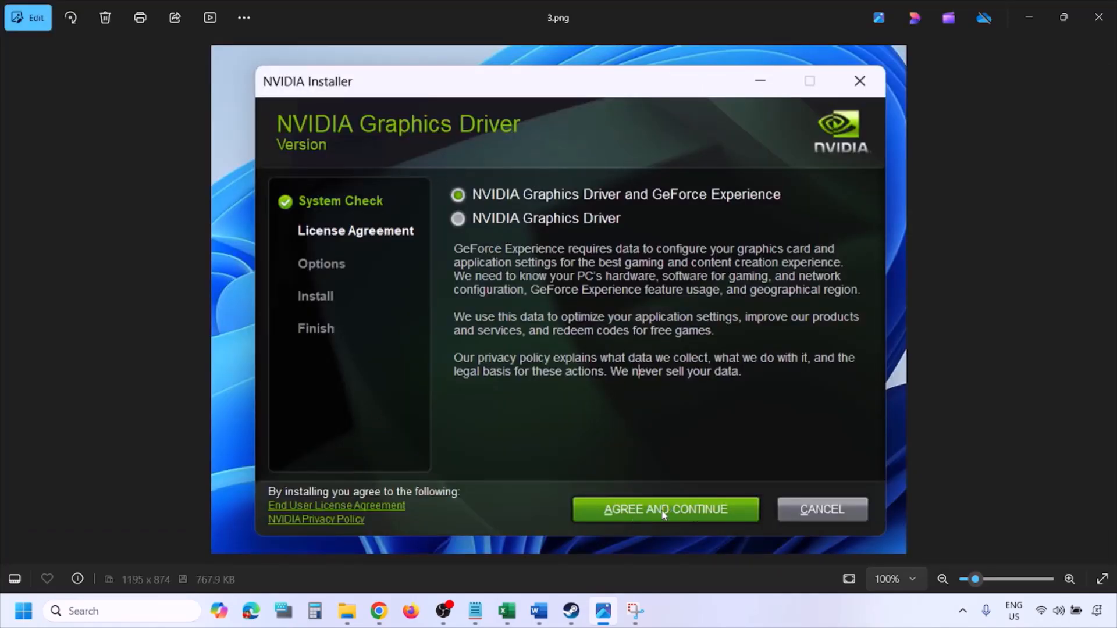
{"action": "key", "text": "Right"}
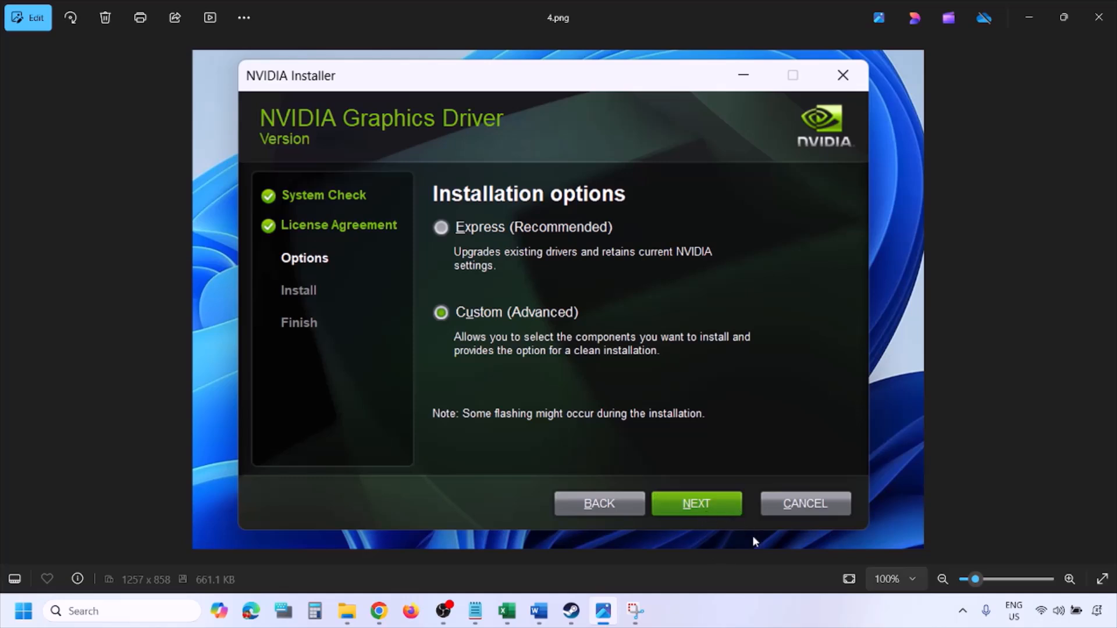
{"action": "key", "text": "Right"}
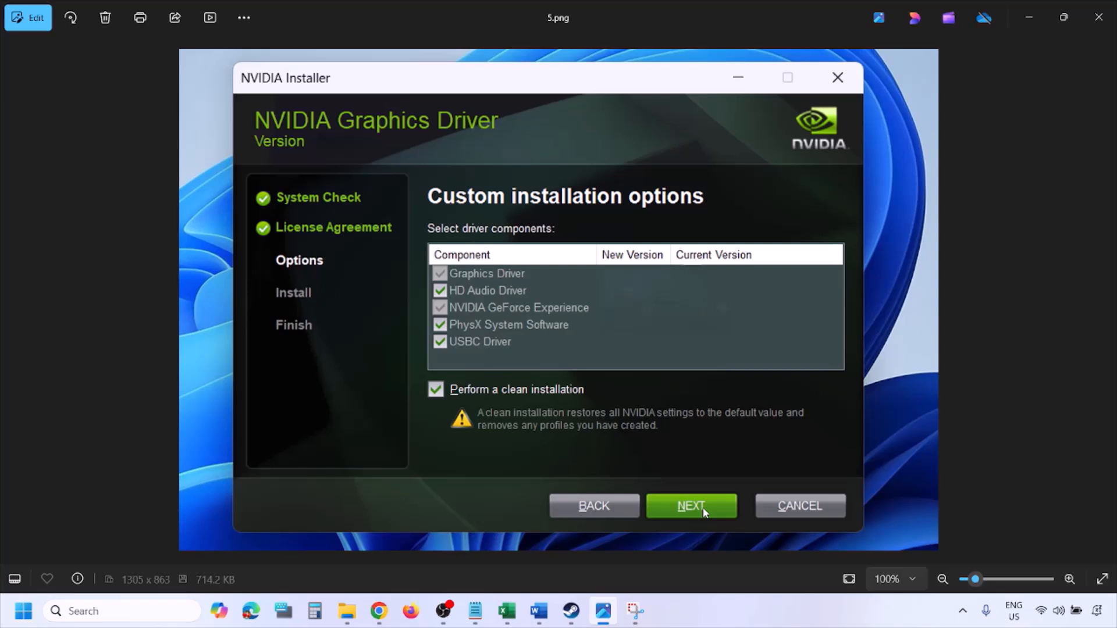
Show the computer's Restart option without restarting.
{"action": "left_click", "coordinate": [23, 611]}
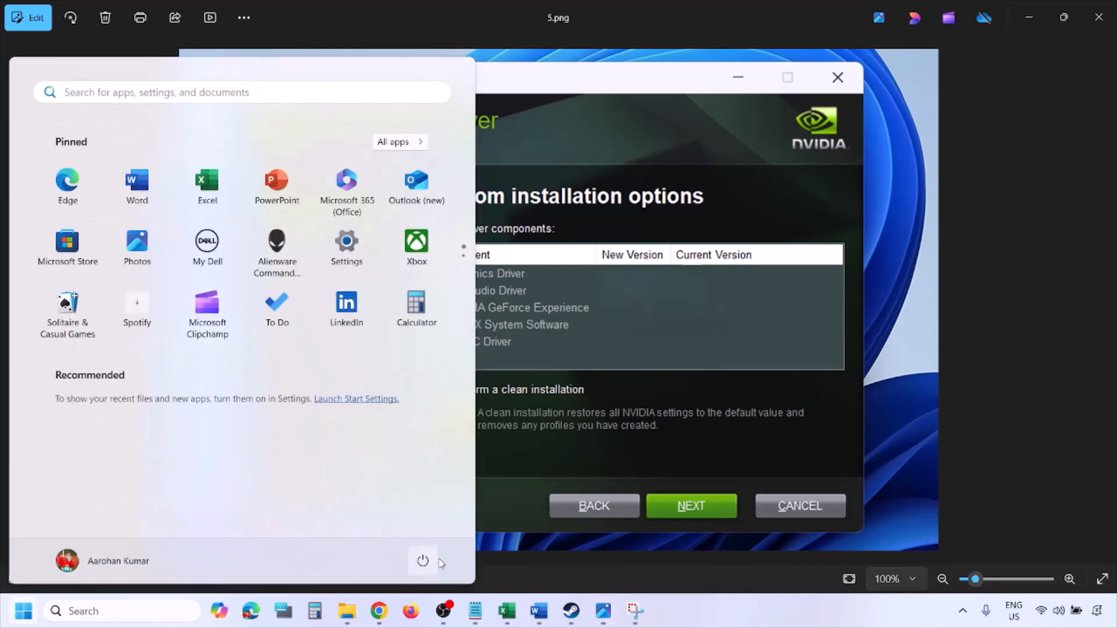
{"action": "left_click", "coordinate": [424, 561]}
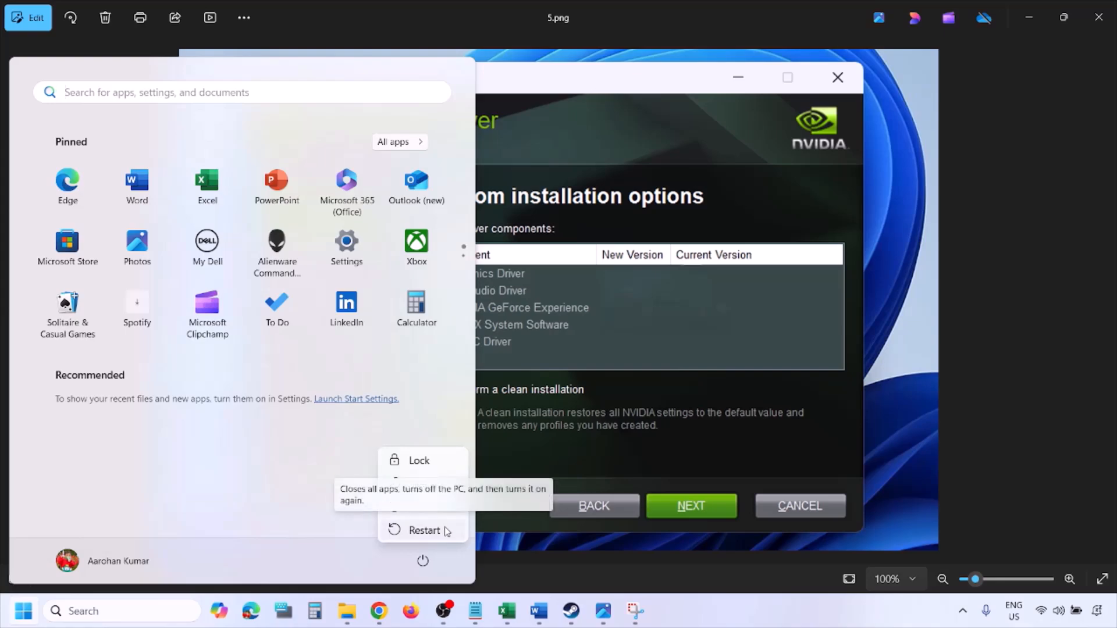
{"action": "left_click", "coordinate": [764, 621]}
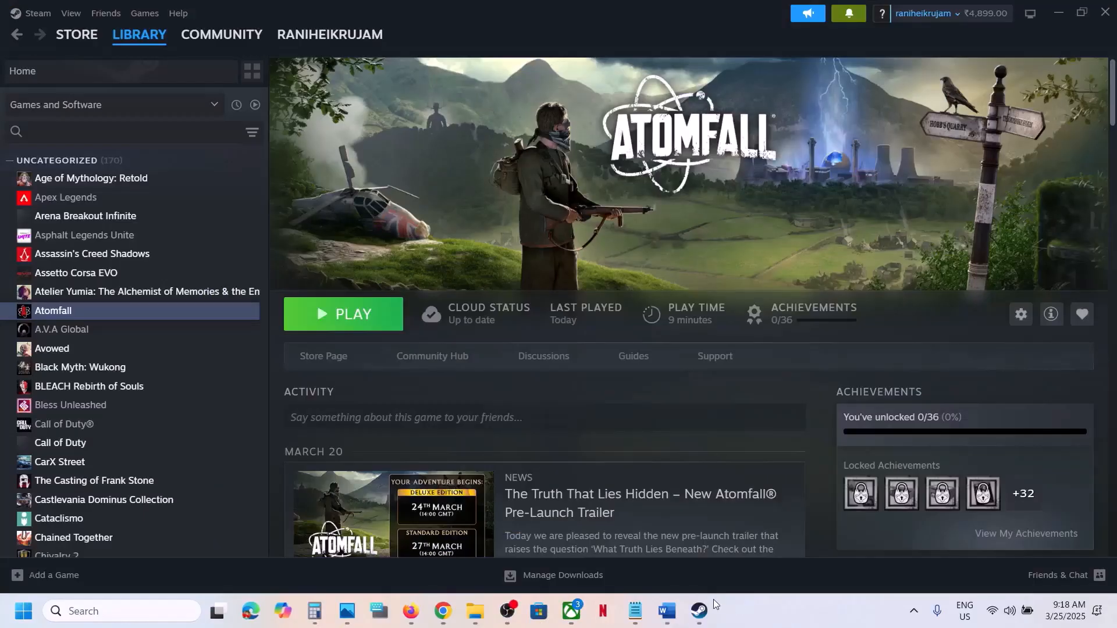
Switch to the Word notes and insert a blank line after Step 6 on running the game on the dedicated graphics card.
{"action": "left_click", "coordinate": [667, 611]}
{"action": "scroll", "coordinate": [504, 452], "scroll_direction": "down", "scroll_amount": 5}
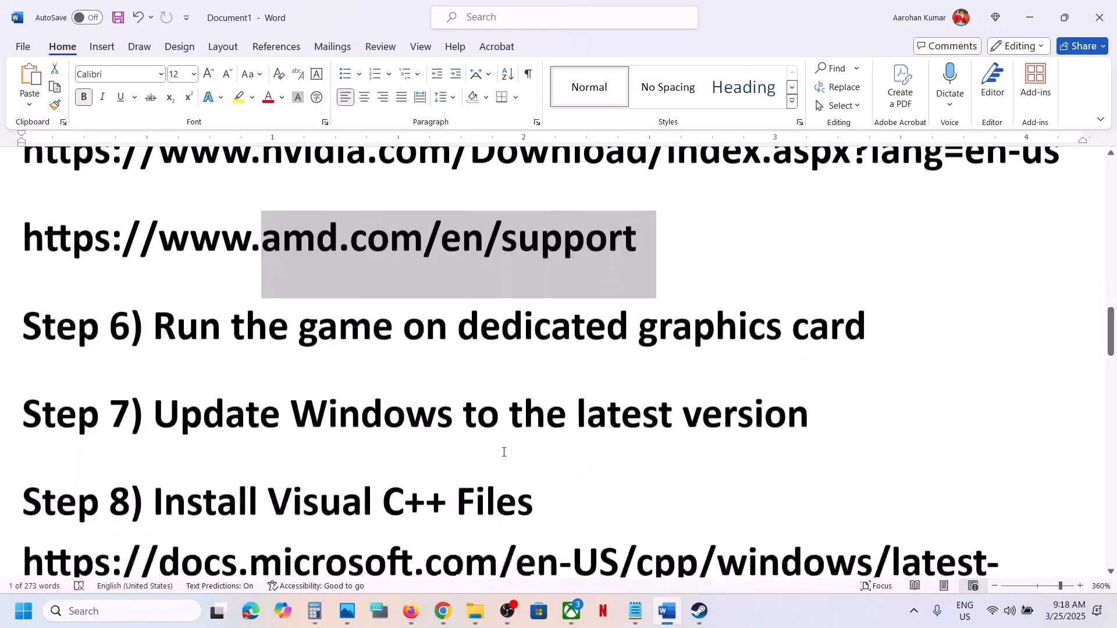
{"action": "scroll", "coordinate": [504, 451], "scroll_direction": "up", "scroll_amount": 2}
{"action": "left_click", "coordinate": [882, 416]}
{"action": "key", "text": "Return"}
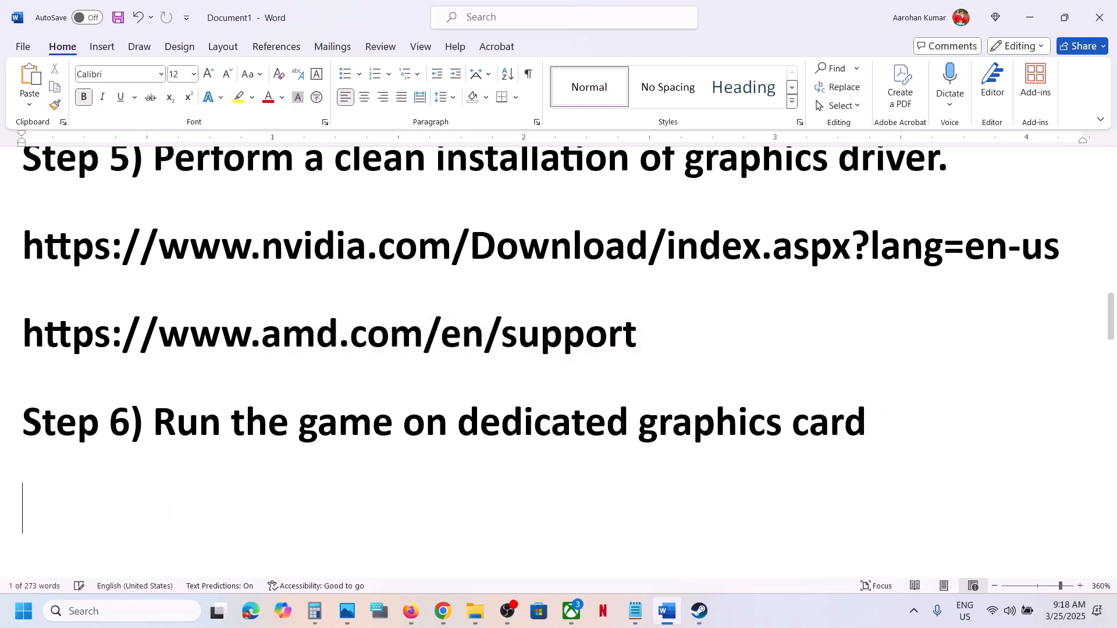
Copy the word "graphics" from Step 6, search Windows for it and open Graphics settings.
{"action": "double_click", "coordinate": [700, 429]}
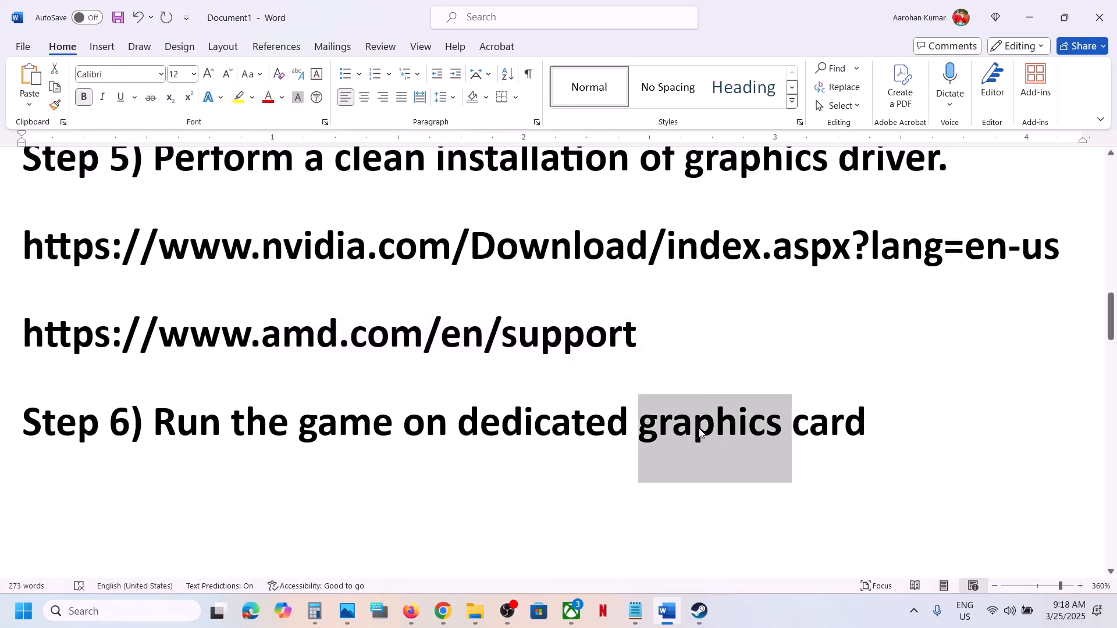
{"action": "key", "text": "ctrl+c"}
{"action": "left_click", "coordinate": [162, 605]}
{"action": "key", "text": "ctrl+v"}
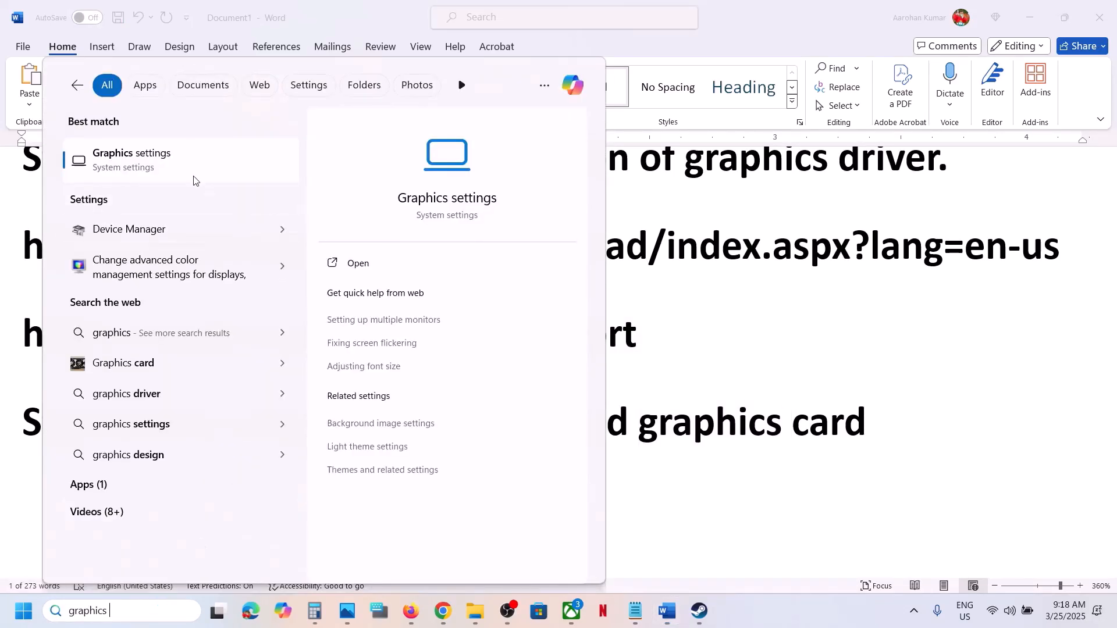
{"action": "left_click", "coordinate": [194, 174]}
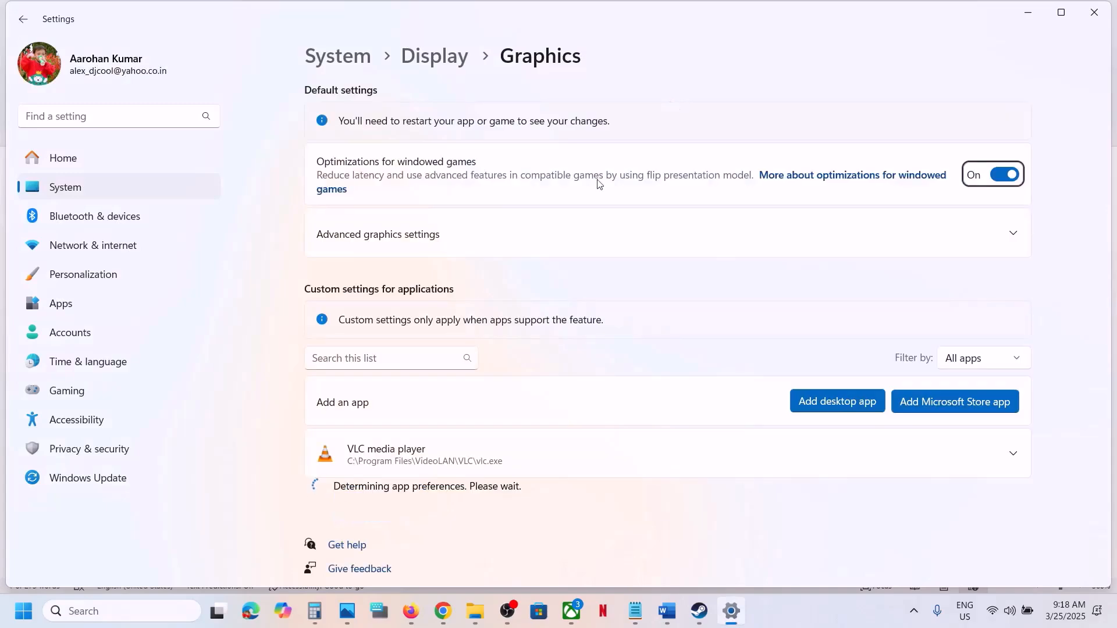
Add Atomfall_dx12 from the steamapps\common\Atomfall\bin folder as a desktop app in the custom graphics settings.
{"action": "left_click", "coordinate": [855, 403]}
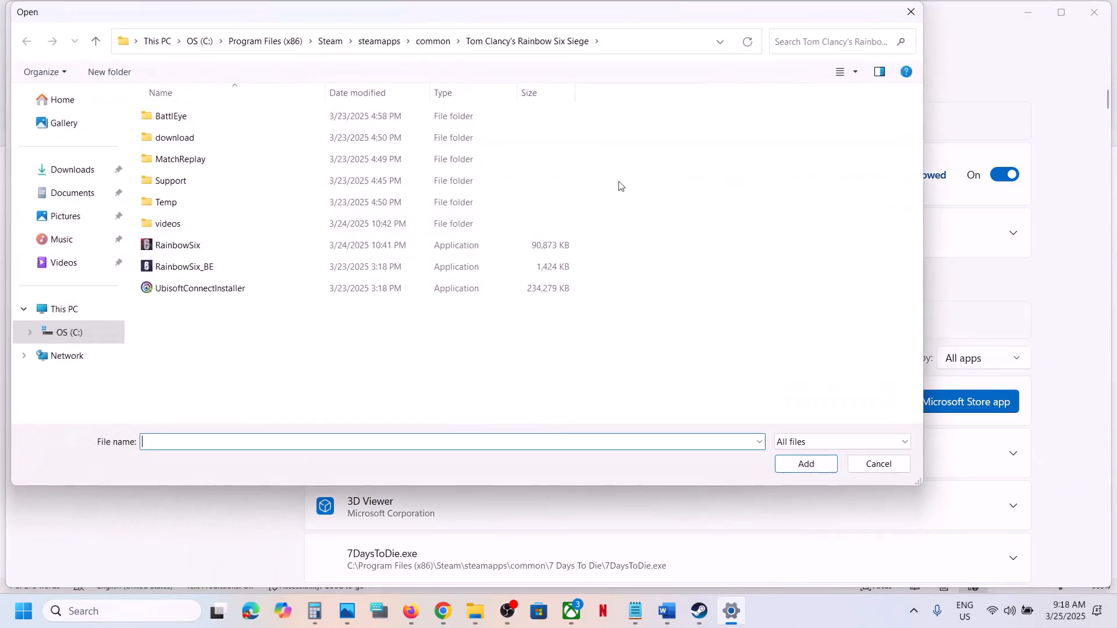
{"action": "left_click", "coordinate": [428, 42]}
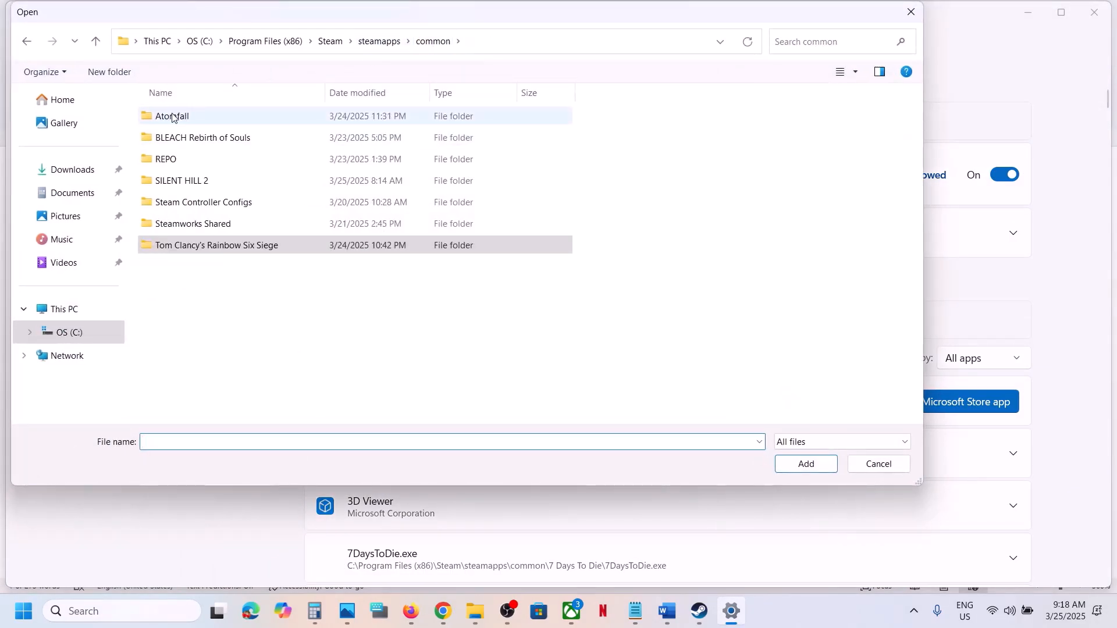
{"action": "double_click", "coordinate": [180, 116]}
{"action": "double_click", "coordinate": [175, 119]}
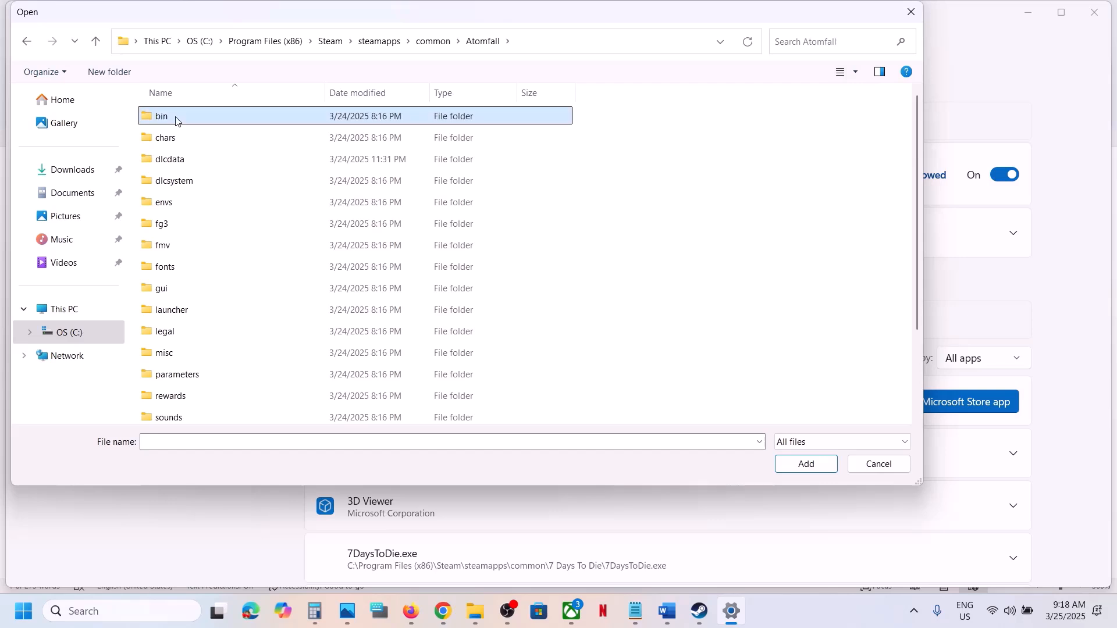
{"action": "left_click", "coordinate": [218, 119]}
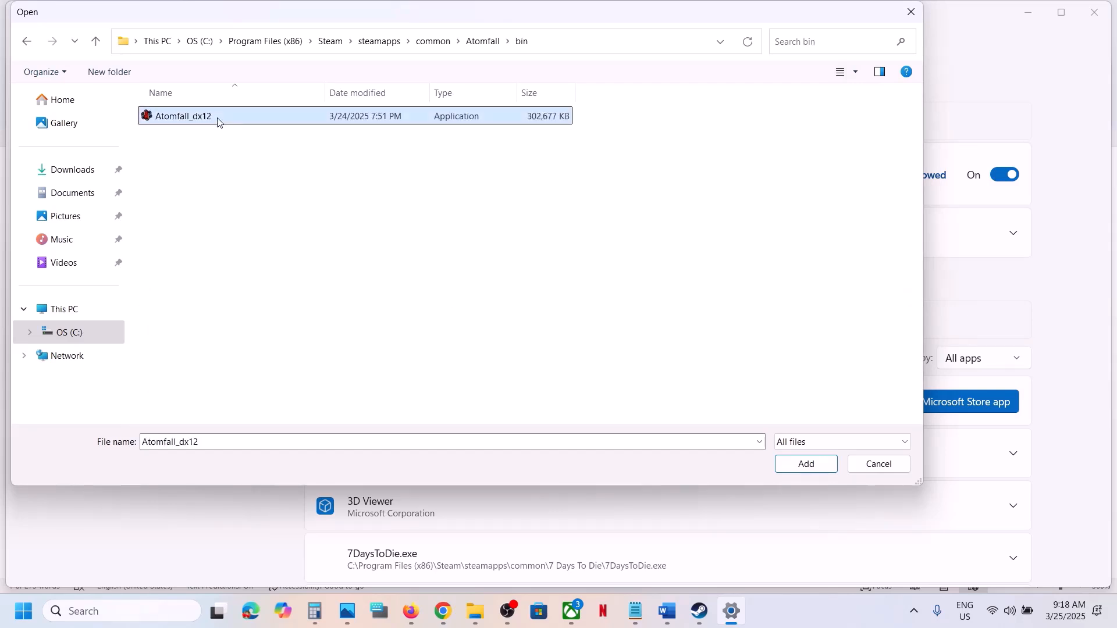
{"action": "left_click", "coordinate": [789, 462]}
Set the GPU preference of Atomfall D3D12_Retail_Submission_Steam to High Performance (NVIDIA GeForce RTX 3050 Laptop GPU).
{"action": "scroll", "coordinate": [633, 346], "scroll_direction": "down", "scroll_amount": 10}
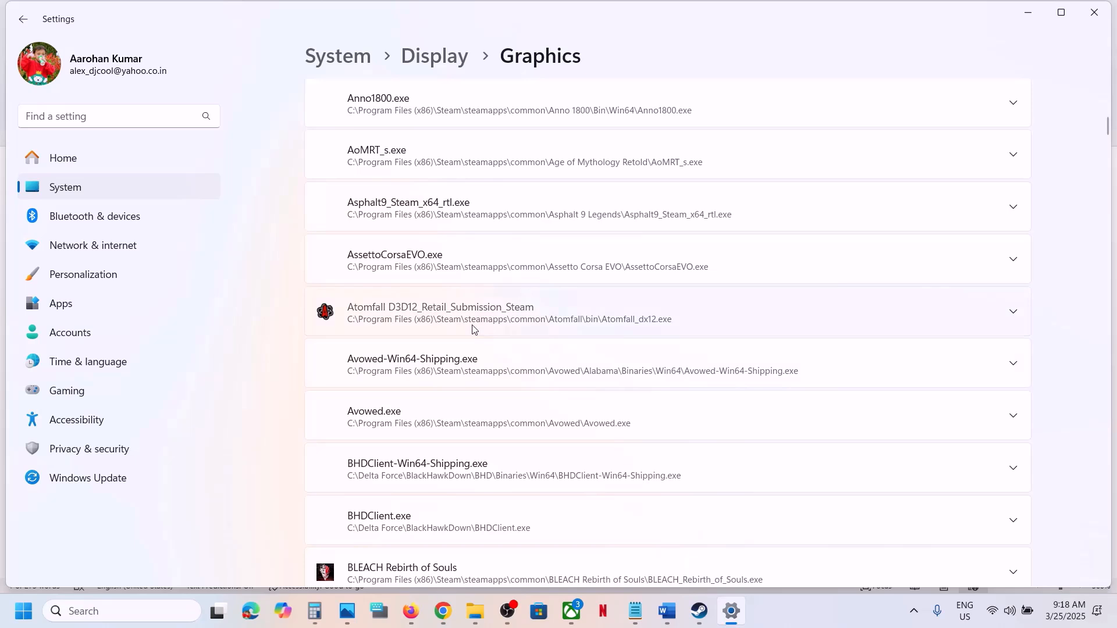
{"action": "left_click", "coordinate": [472, 328]}
{"action": "scroll", "coordinate": [643, 380], "scroll_direction": "down", "scroll_amount": 1}
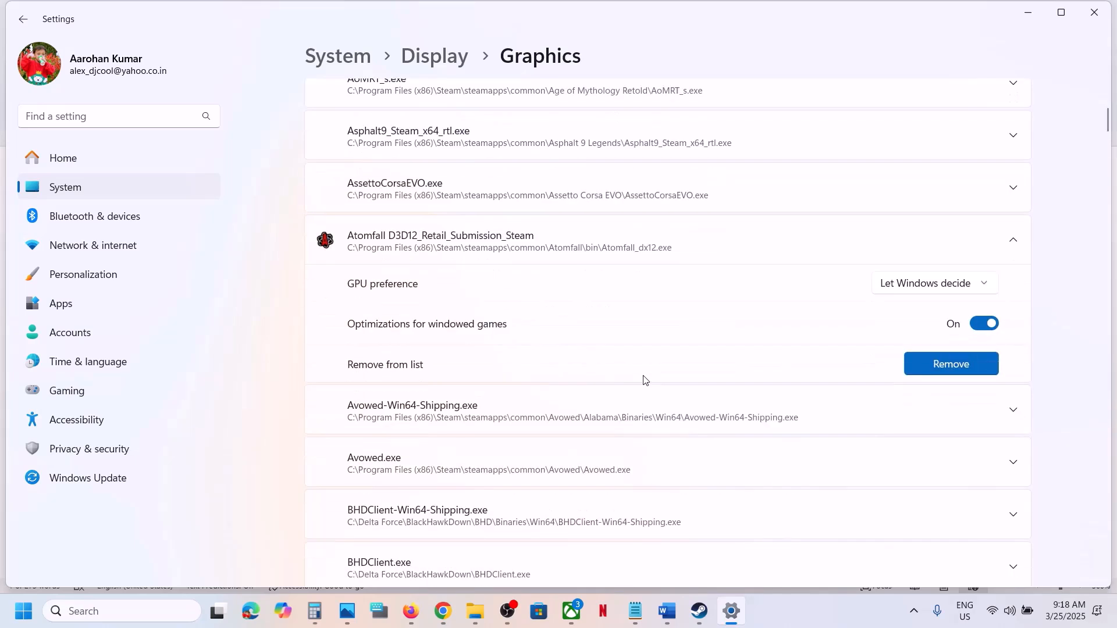
{"action": "left_click", "coordinate": [936, 283]}
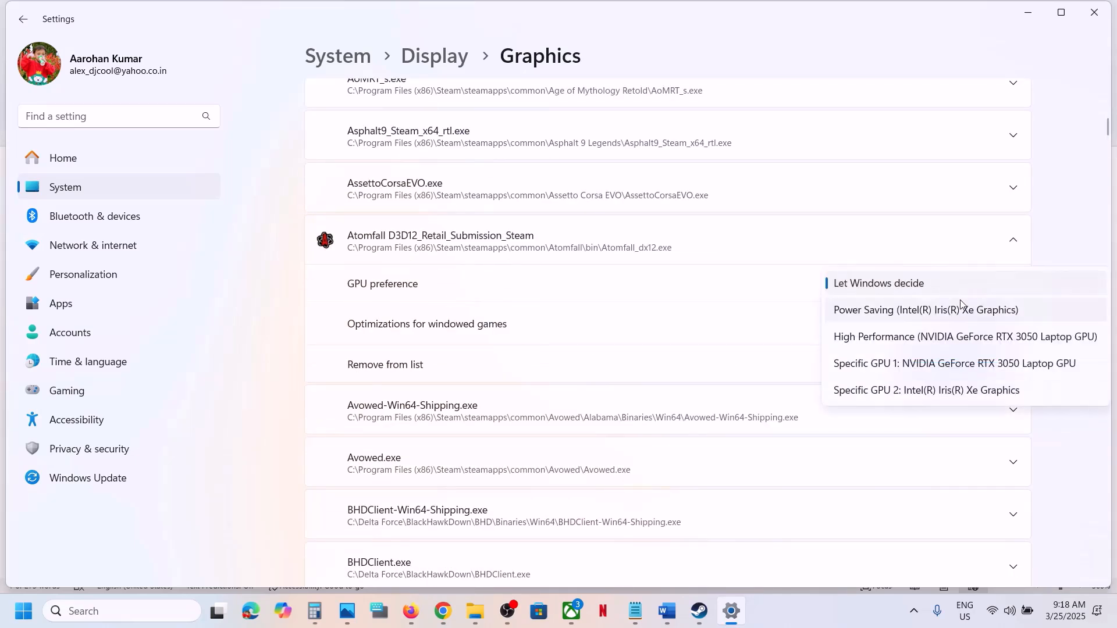
{"action": "left_click", "coordinate": [896, 343]}
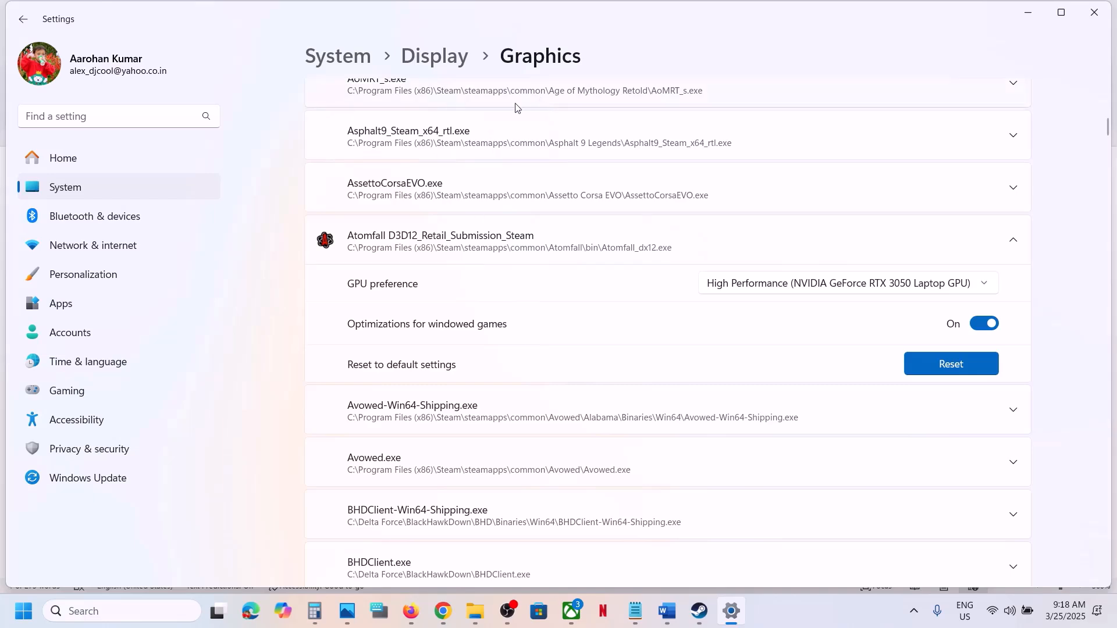
Add the Atomfall application from the steamapps\common\Atomfall\launcher folder as a desktop app in the custom graphics settings.
{"action": "scroll", "coordinate": [484, 174], "scroll_direction": "up", "scroll_amount": 10}
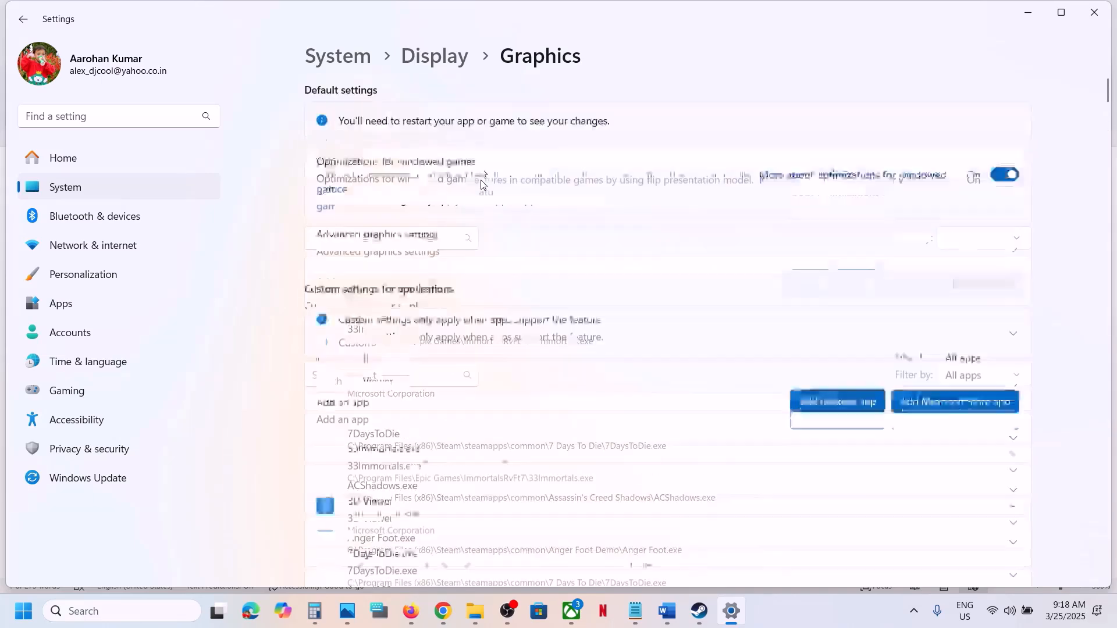
{"action": "left_click", "coordinate": [822, 402]}
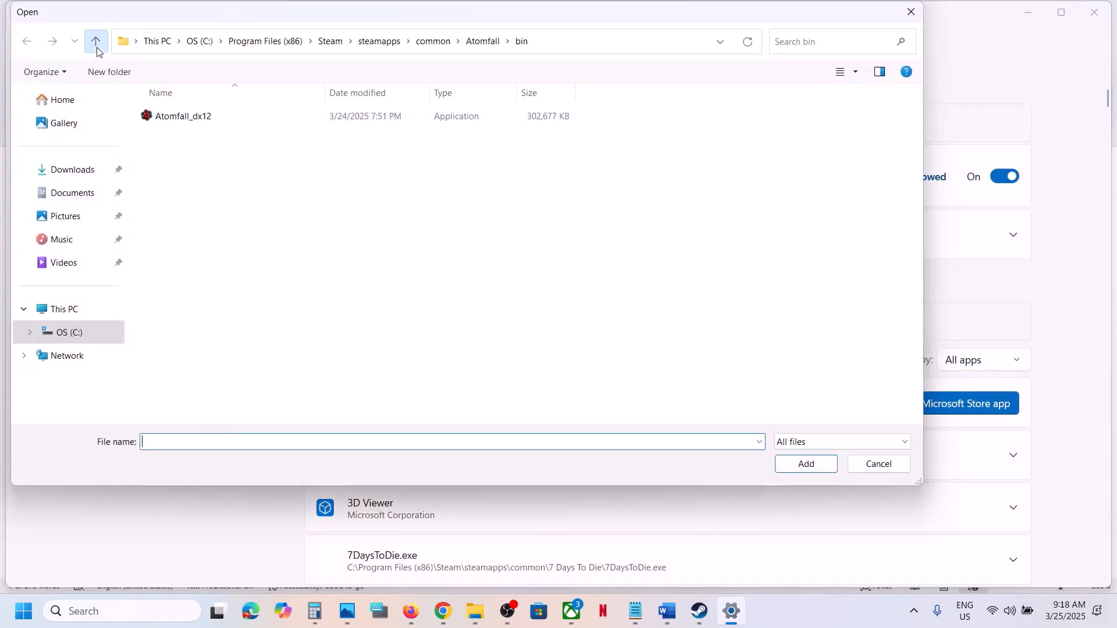
{"action": "left_click", "coordinate": [96, 42]}
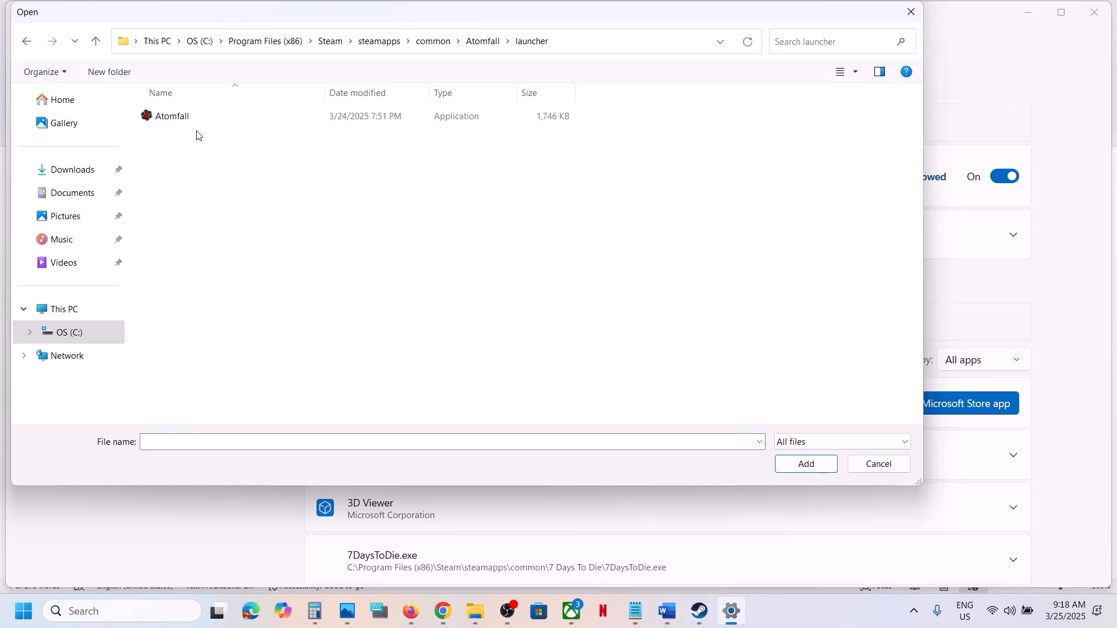
{"action": "left_click", "coordinate": [179, 118]}
{"action": "left_click", "coordinate": [783, 464]}
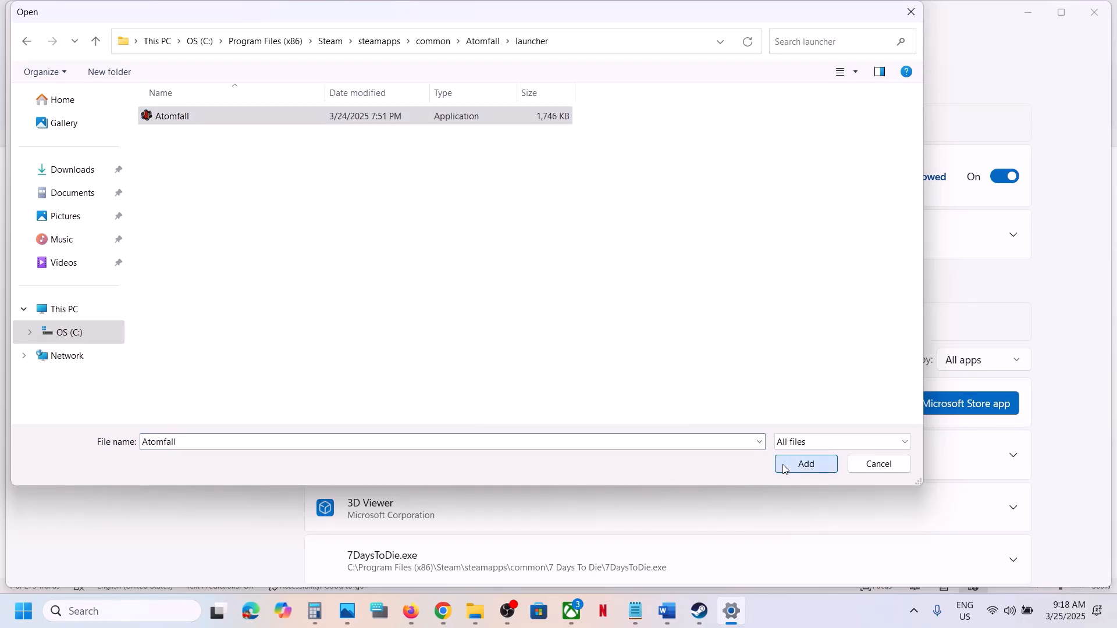
Set the GPU preference of AtomfallLauncher Release to High Performance (NVIDIA GeForce RTX 3050 Laptop GPU) and close Settings.
{"action": "scroll", "coordinate": [549, 346], "scroll_direction": "down", "scroll_amount": 4}
{"action": "scroll", "coordinate": [550, 346], "scroll_direction": "down", "scroll_amount": 2}
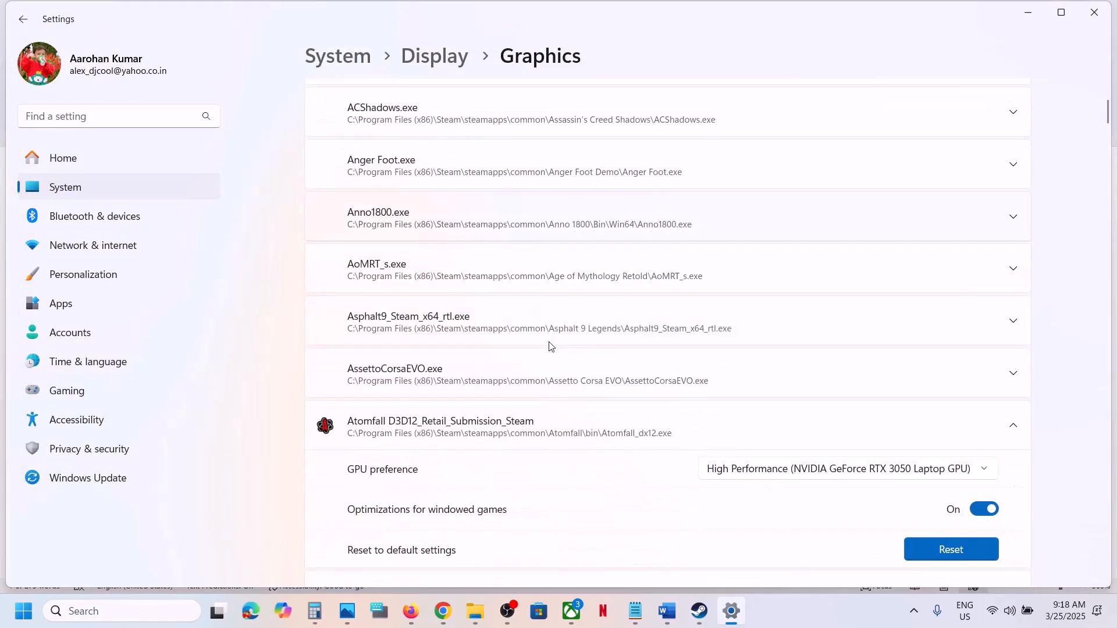
{"action": "scroll", "coordinate": [549, 346], "scroll_direction": "down", "scroll_amount": 4}
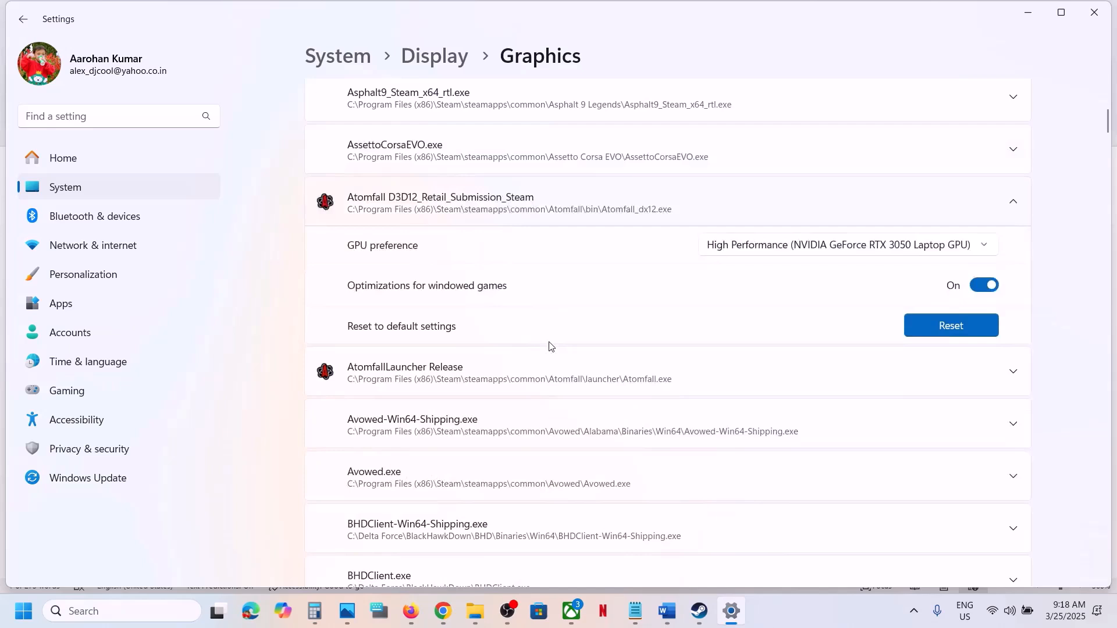
{"action": "left_click", "coordinate": [544, 385]}
{"action": "left_click", "coordinate": [938, 412]}
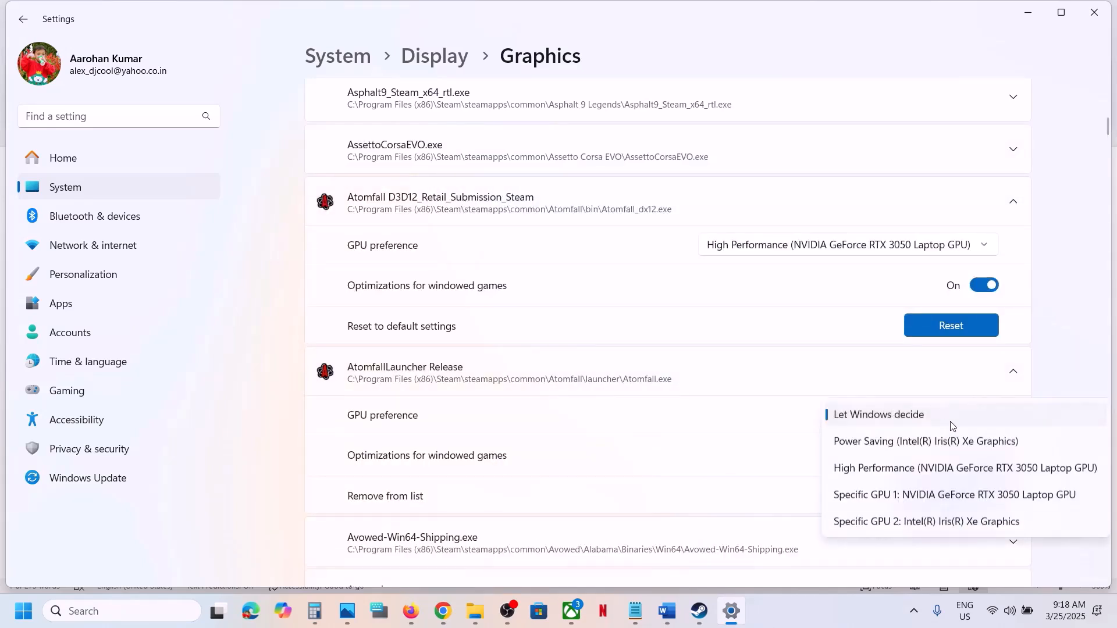
{"action": "left_click", "coordinate": [917, 468]}
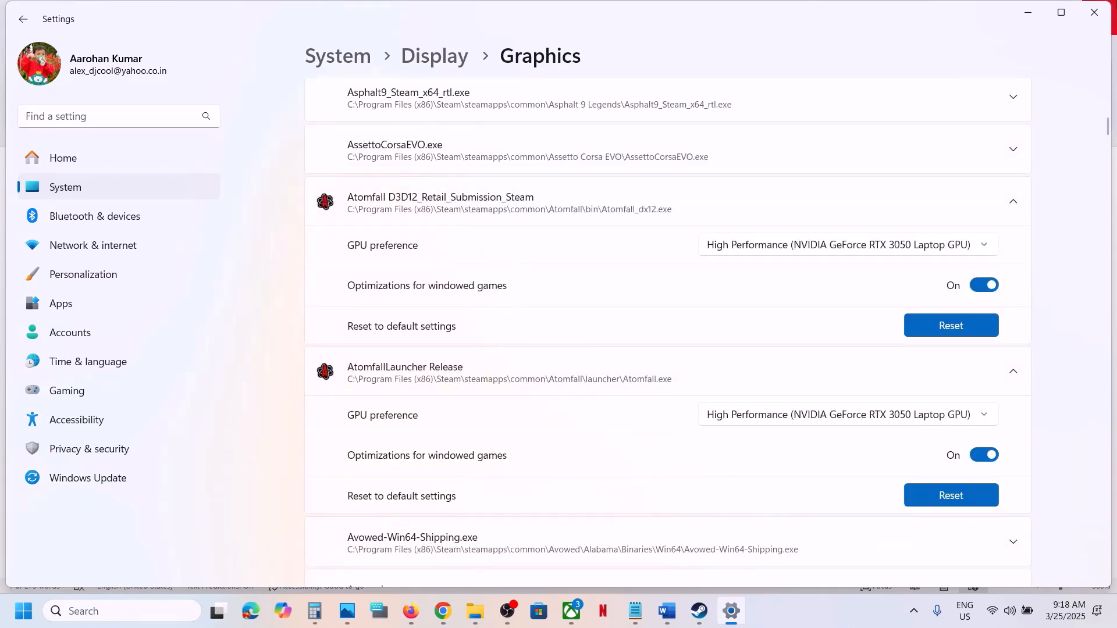
{"action": "left_click", "coordinate": [1095, 11]}
Go to Step 7 in the Word notes and highlight its text on updating Windows to the latest version.
{"action": "scroll", "coordinate": [573, 336], "scroll_direction": "down", "scroll_amount": 2}
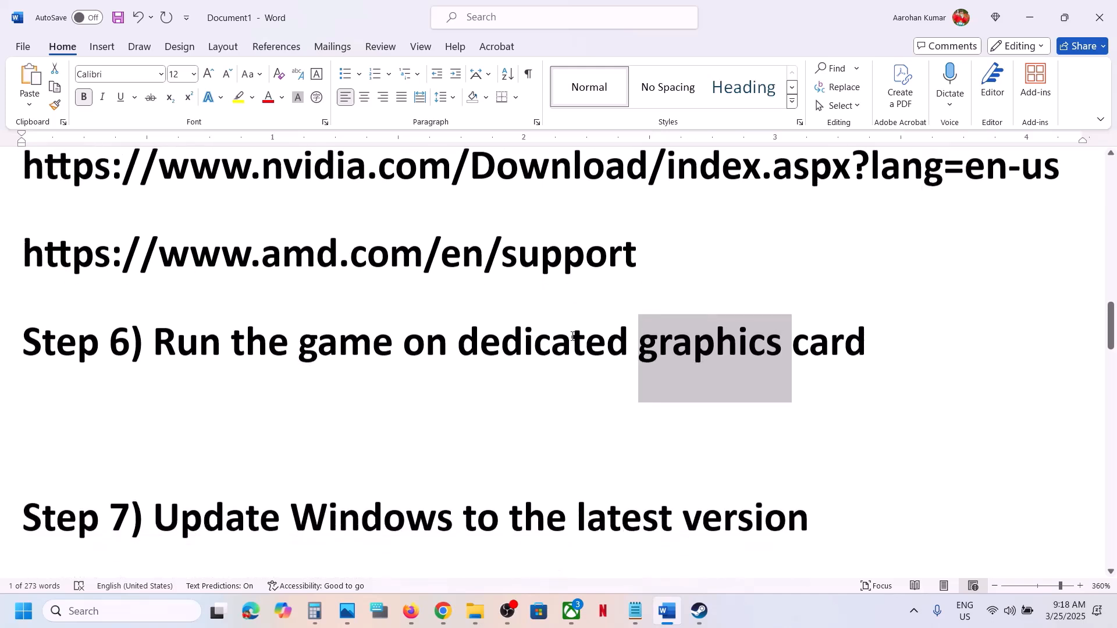
{"action": "scroll", "coordinate": [573, 337], "scroll_direction": "up", "scroll_amount": 3}
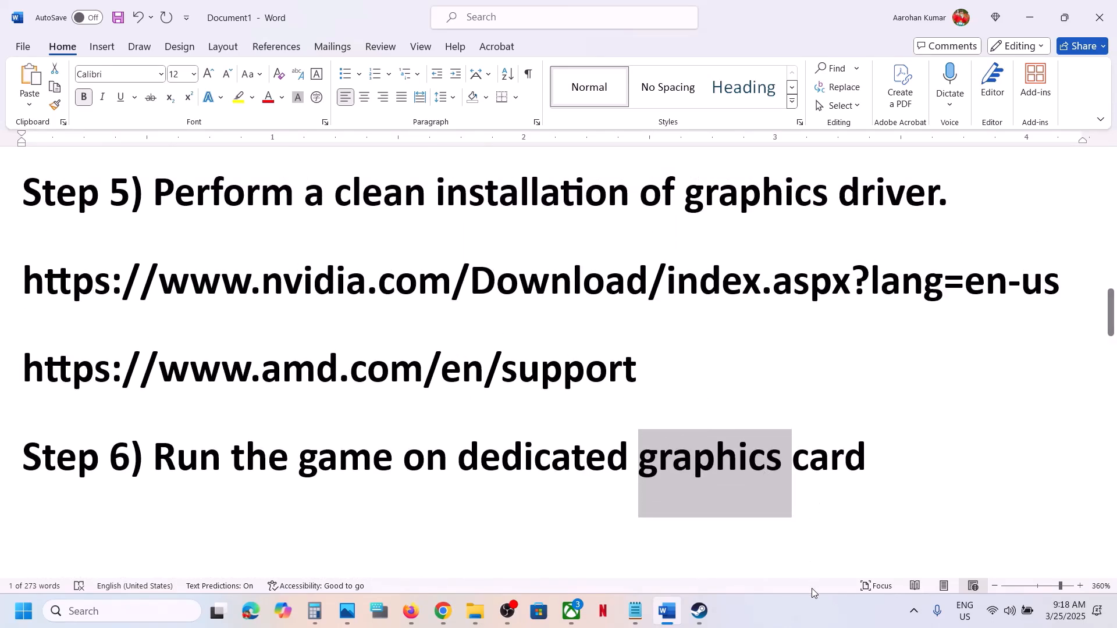
{"action": "left_click", "coordinate": [800, 616]}
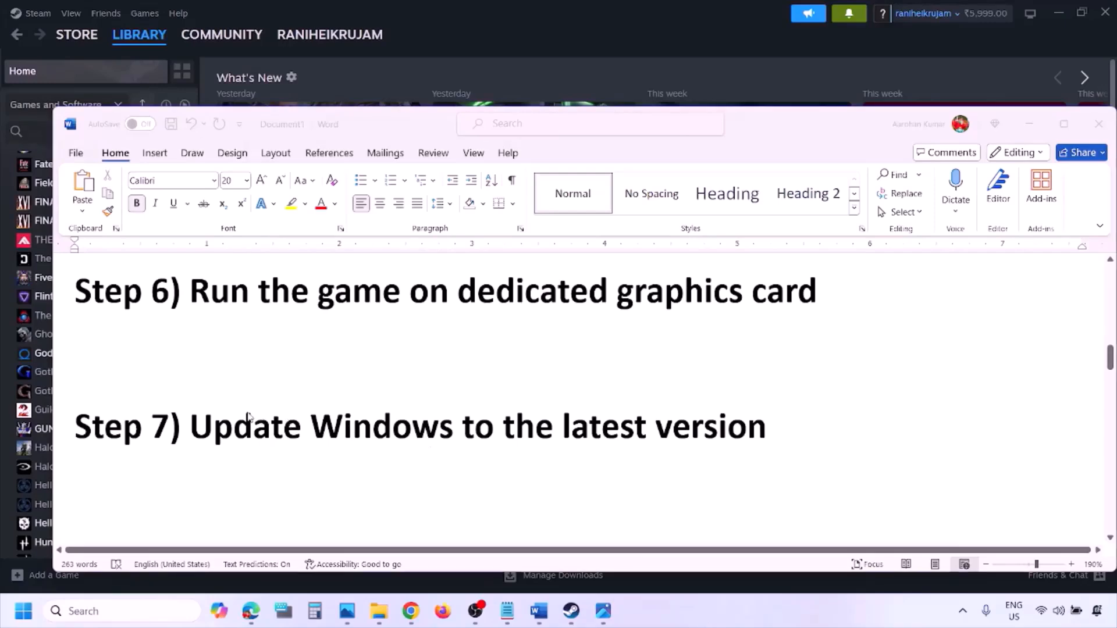
{"action": "left_click", "coordinate": [213, 433]}
{"action": "left_click_drag", "start_coordinate": [198, 428], "coordinate": [753, 434]}
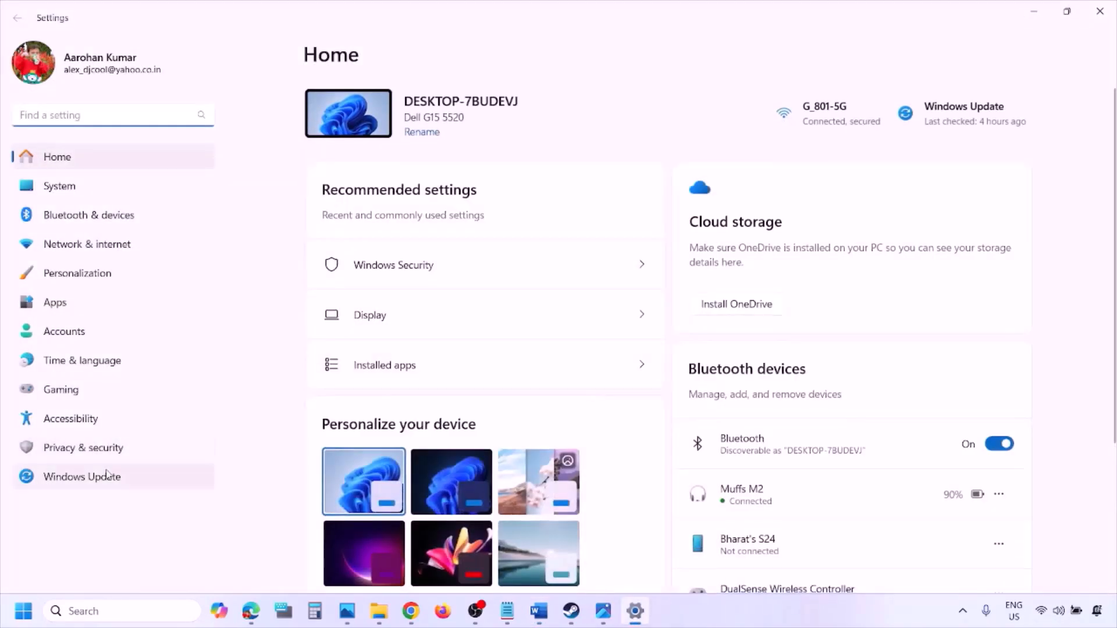
Check for updates in Windows Update and bring up the computer's power options.
{"action": "left_click", "coordinate": [87, 478]}
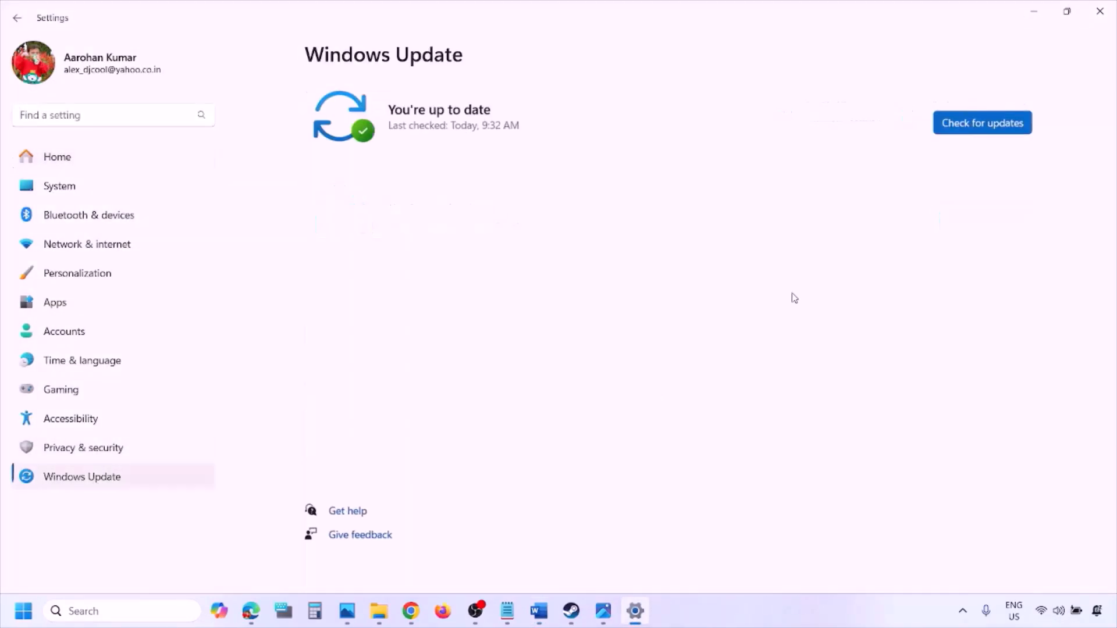
{"action": "left_click", "coordinate": [983, 122]}
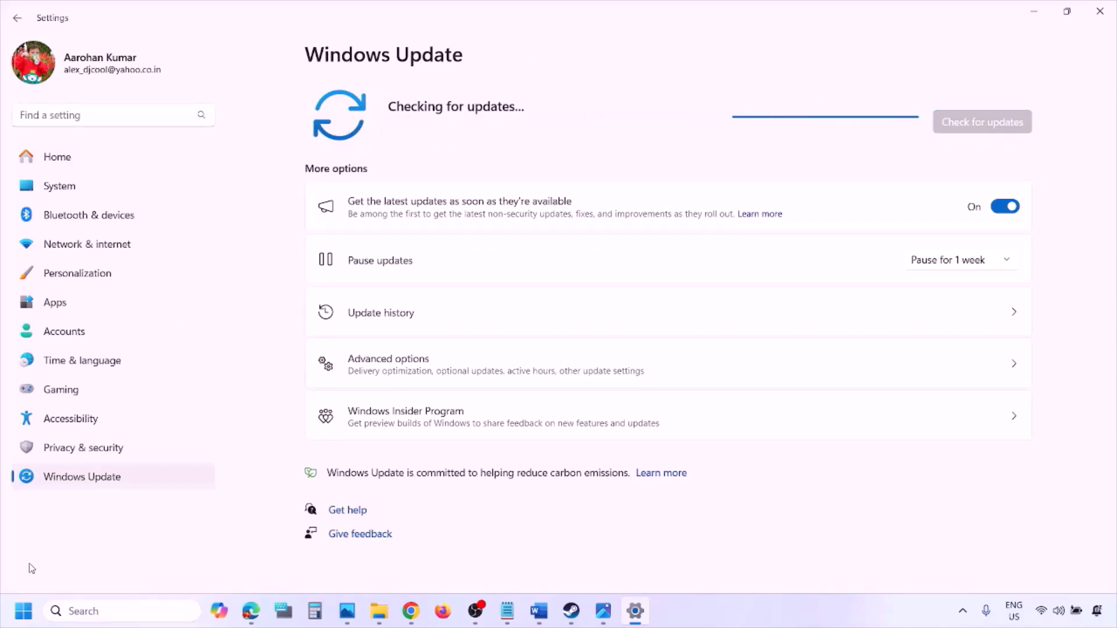
{"action": "left_click", "coordinate": [23, 611]}
{"action": "left_click", "coordinate": [423, 560]}
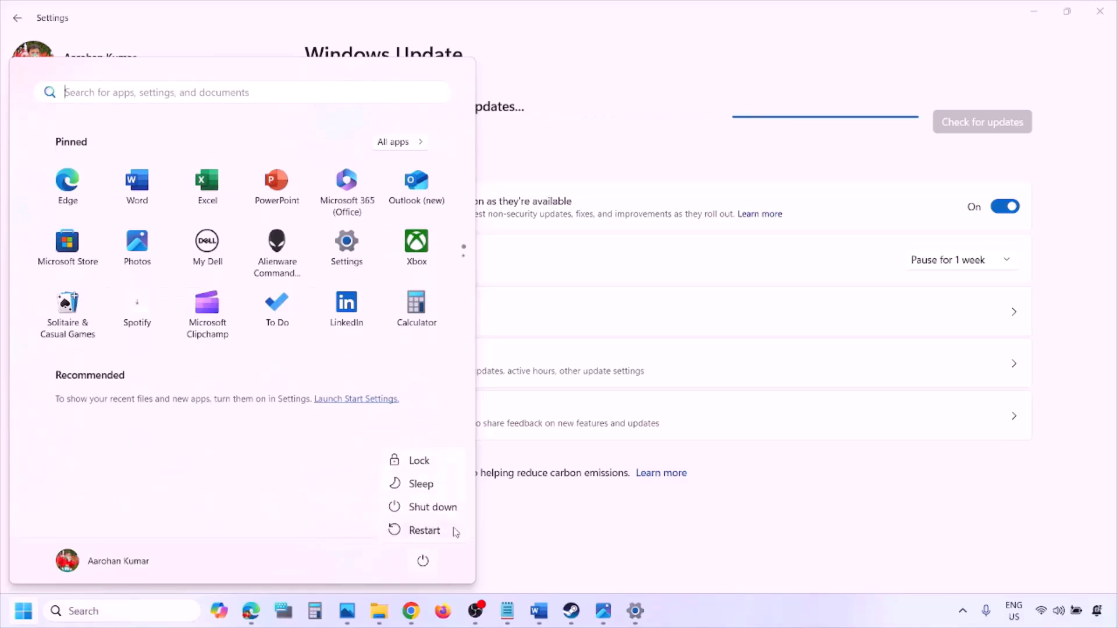
Copy the Visual C++ download link from Step 8 of the Word notes and open it in a new Chrome window.
{"action": "left_click", "coordinate": [540, 611]}
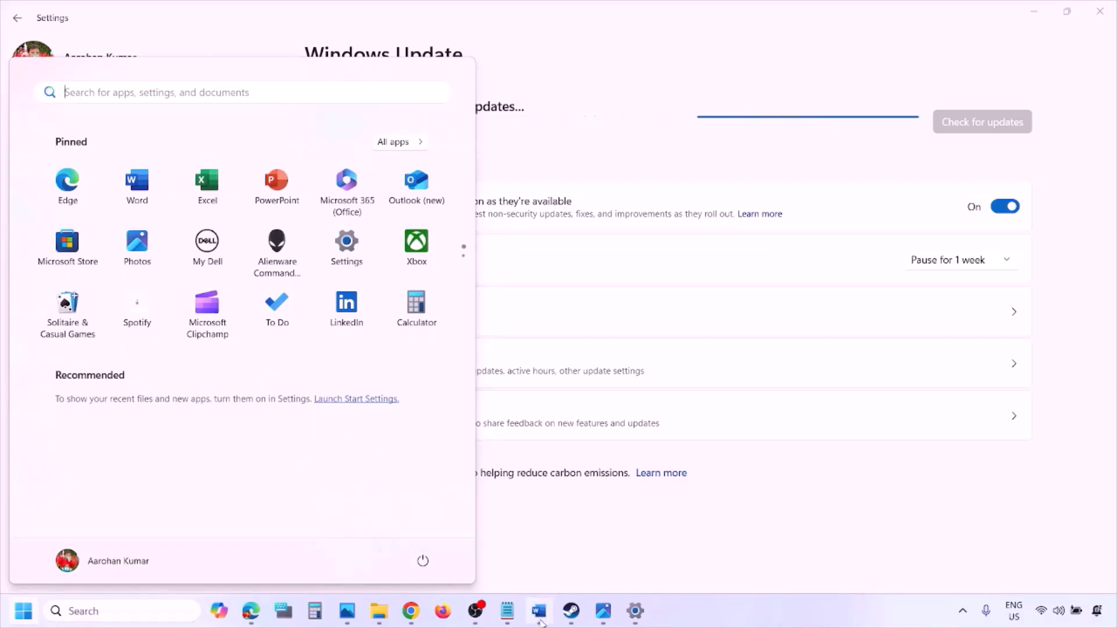
{"action": "scroll", "coordinate": [489, 455], "scroll_direction": "down", "scroll_amount": 3}
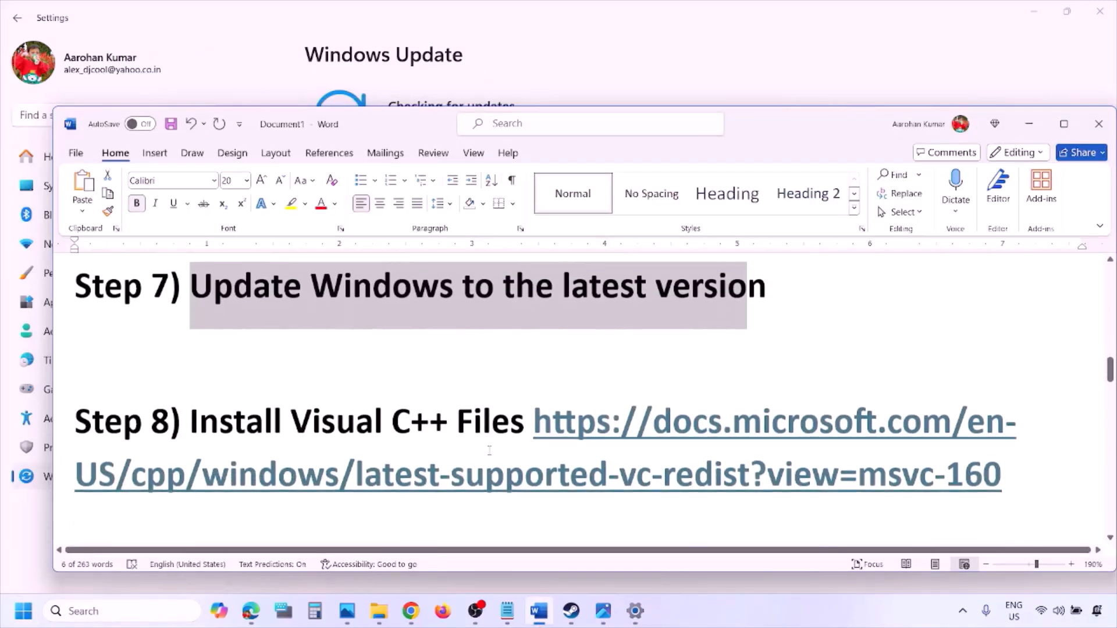
{"action": "left_click_drag", "start_coordinate": [1019, 484], "coordinate": [639, 436]}
{"action": "key", "text": "ctrl+c"}
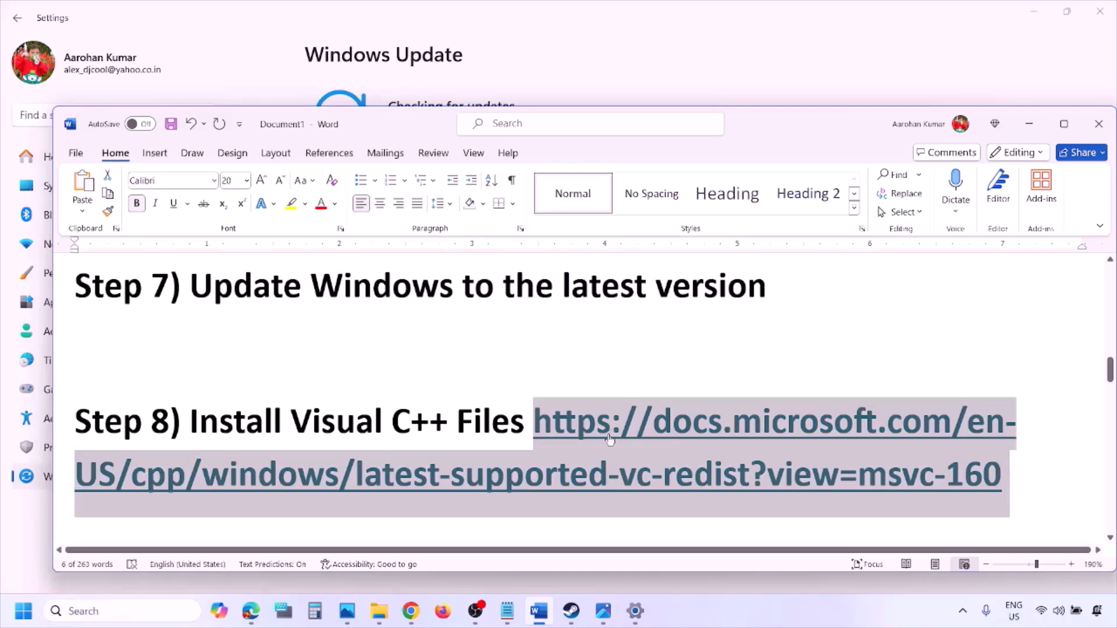
{"action": "right_click", "coordinate": [410, 610]}
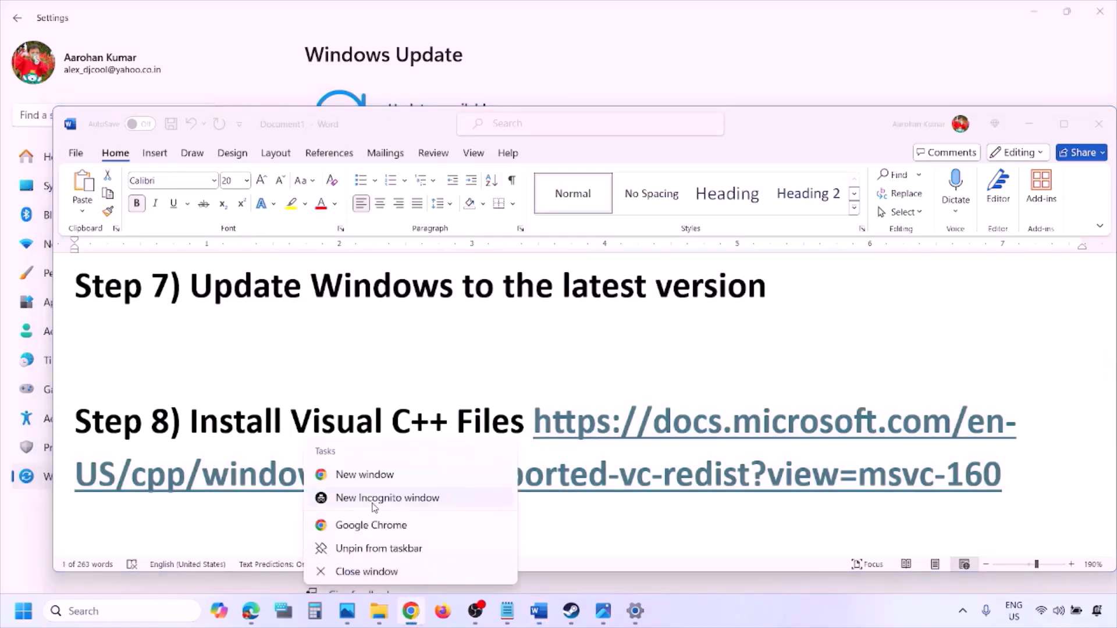
{"action": "left_click", "coordinate": [363, 482]}
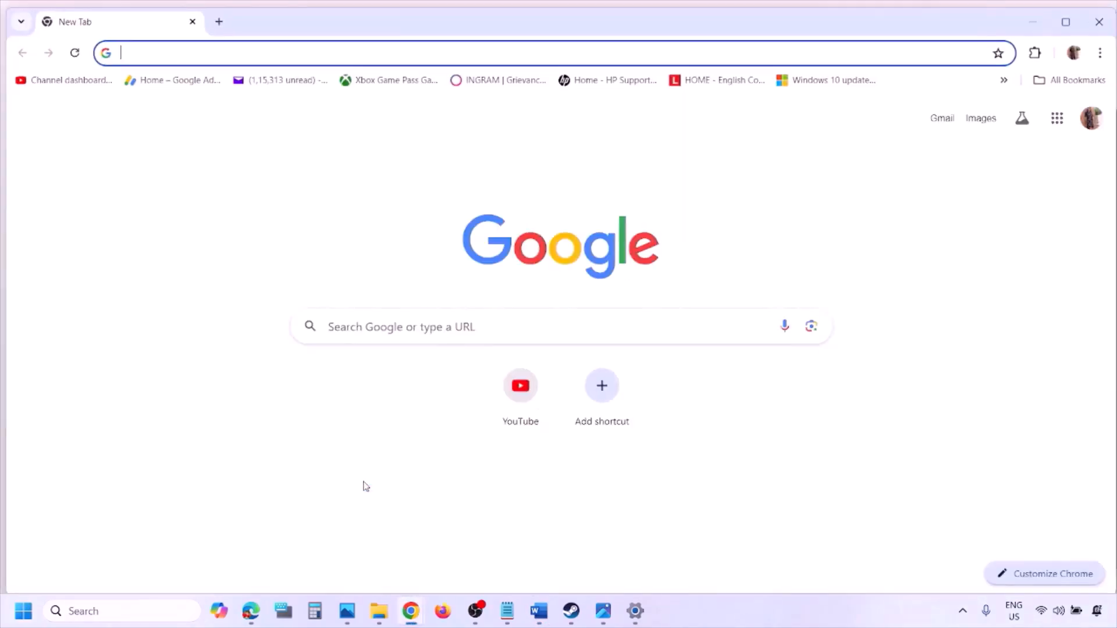
{"action": "key", "text": "ctrl+v"}
{"action": "key", "text": "Return"}
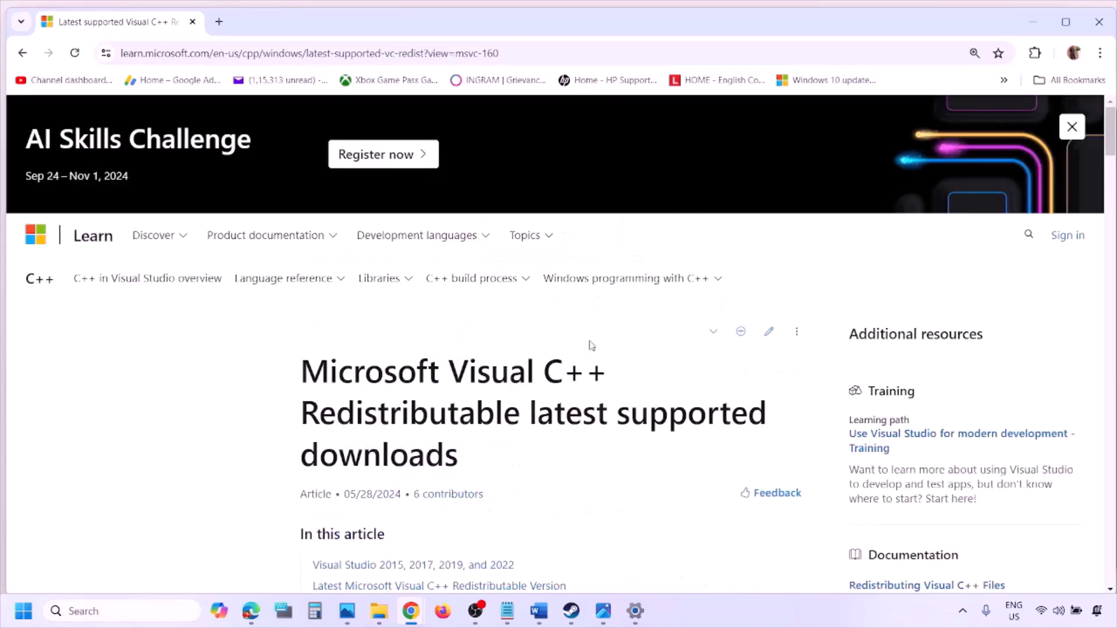
Download the X86 Visual C++ Redistributable for Visual Studio 2015, 2017, 2019, and 2022 and start its repair.
{"action": "scroll", "coordinate": [487, 344], "scroll_direction": "down", "scroll_amount": 5}
{"action": "scroll", "coordinate": [487, 343], "scroll_direction": "down", "scroll_amount": 5}
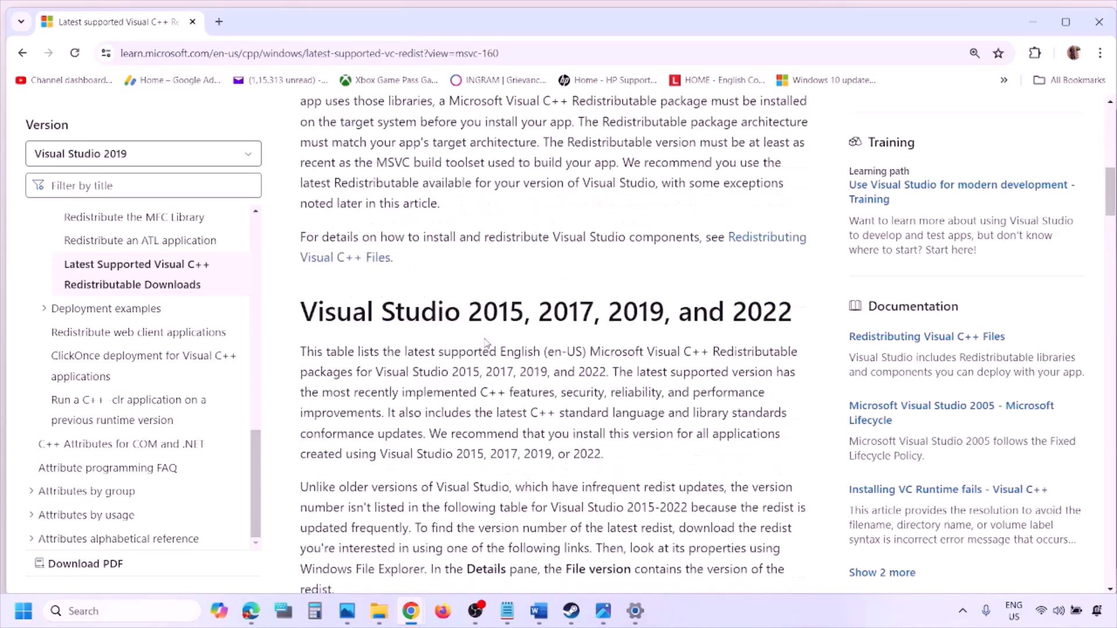
{"action": "left_click_drag", "start_coordinate": [360, 315], "coordinate": [749, 313]}
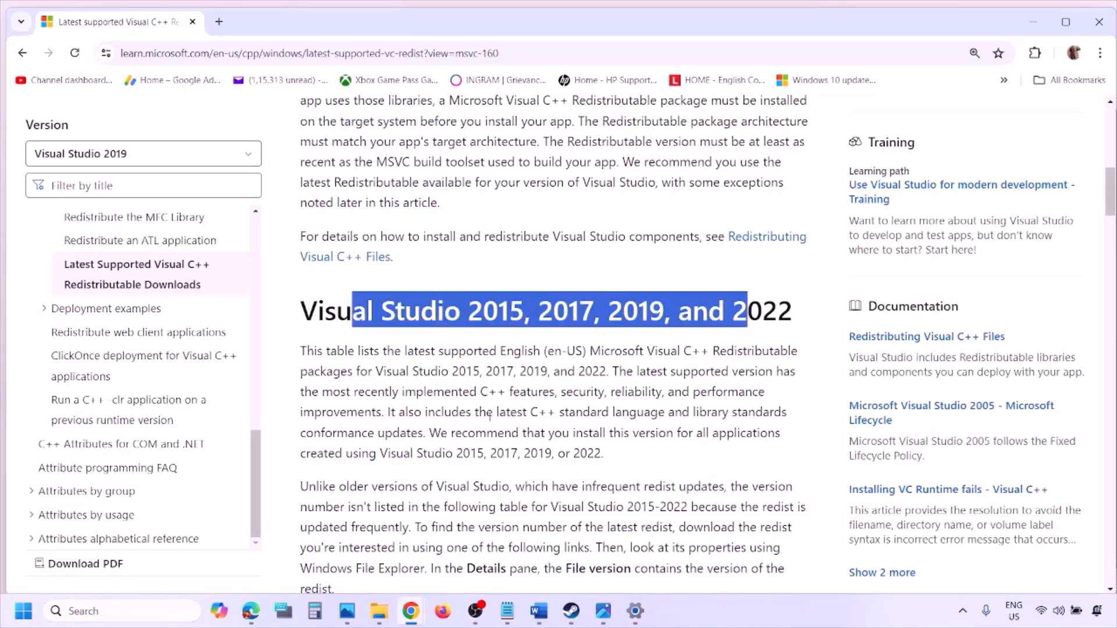
{"action": "scroll", "coordinate": [489, 416], "scroll_direction": "down", "scroll_amount": 9}
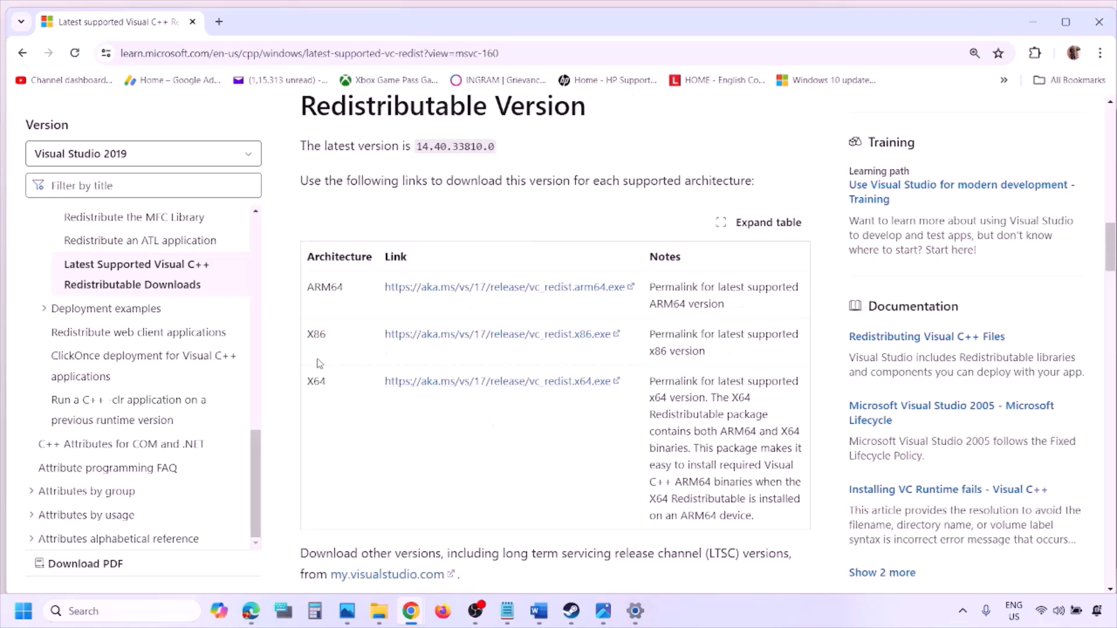
{"action": "double_click", "coordinate": [315, 336]}
{"action": "double_click", "coordinate": [316, 382]}
{"action": "left_click_drag", "start_coordinate": [311, 334], "coordinate": [549, 341]}
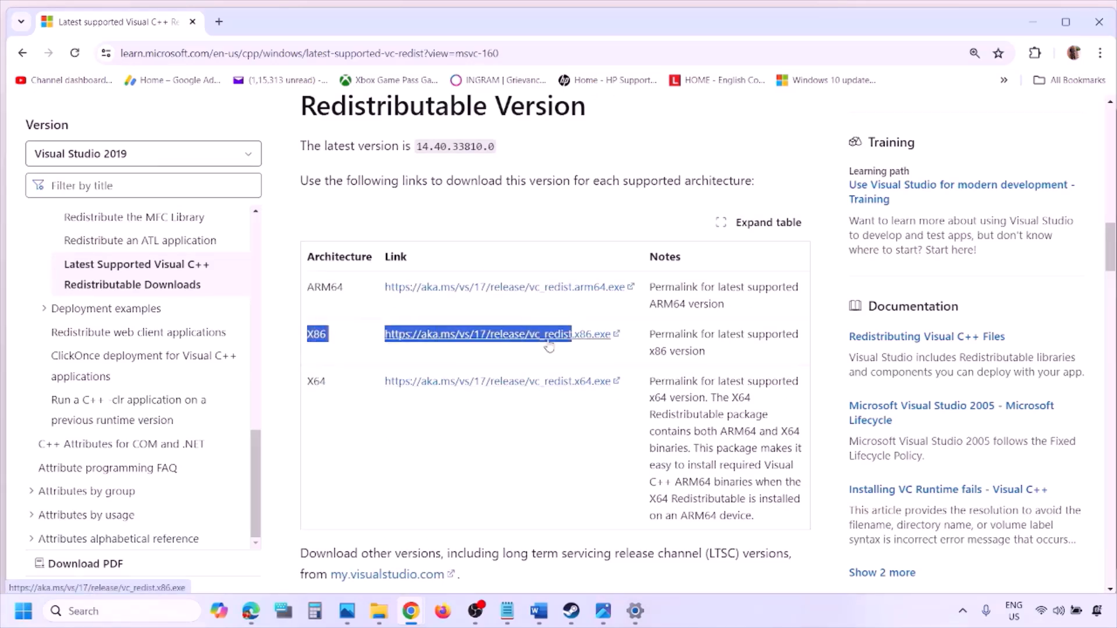
{"action": "left_click", "coordinate": [547, 343]}
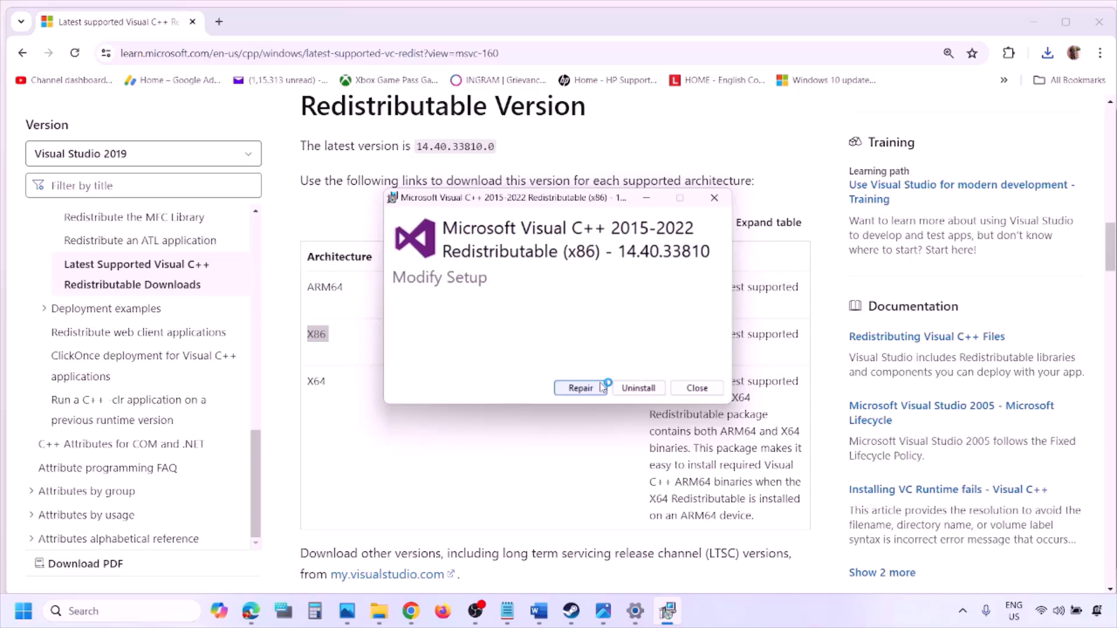
{"action": "left_click", "coordinate": [582, 388]}
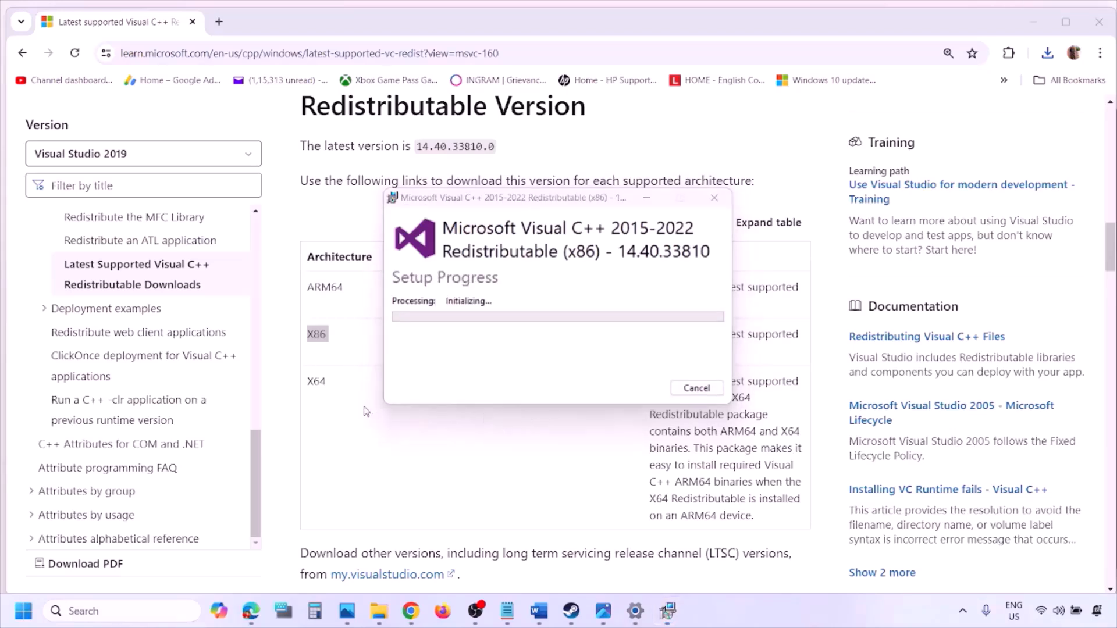
Download the X64 Visual C++ Redistributable, run VC_redist.x64.exe and start its repair.
{"action": "double_click", "coordinate": [316, 381]}
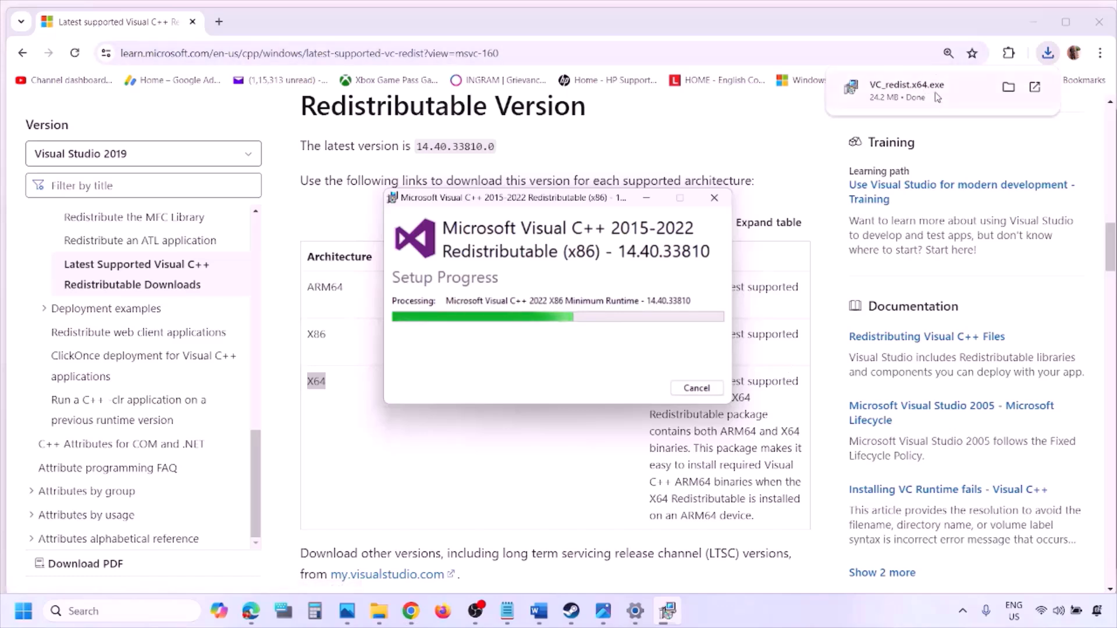
{"action": "left_click", "coordinate": [938, 97]}
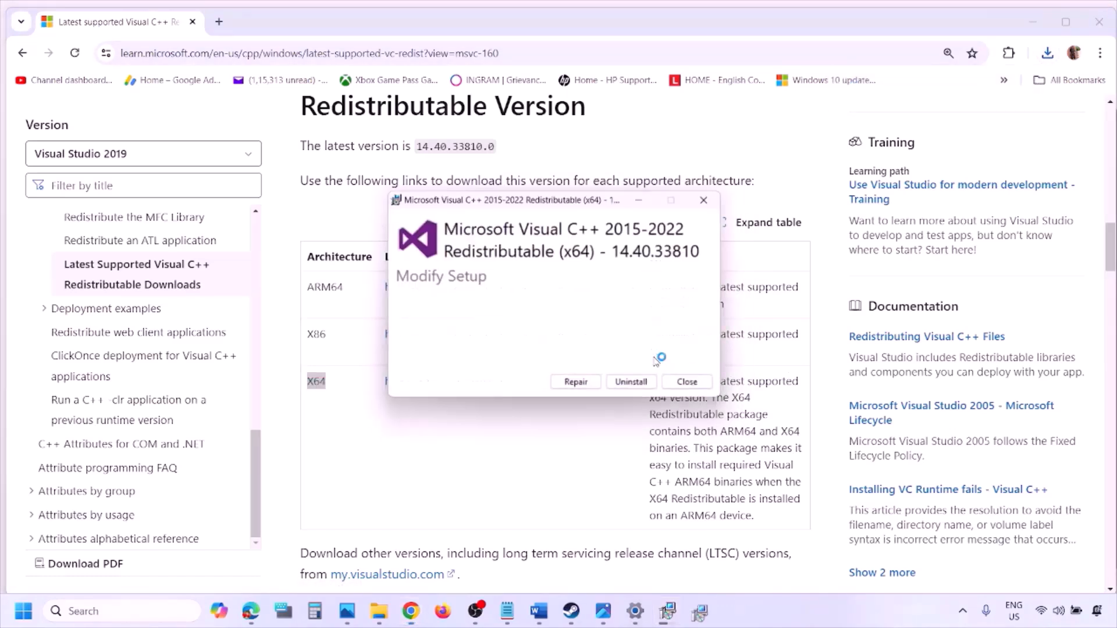
{"action": "left_click", "coordinate": [589, 389]}
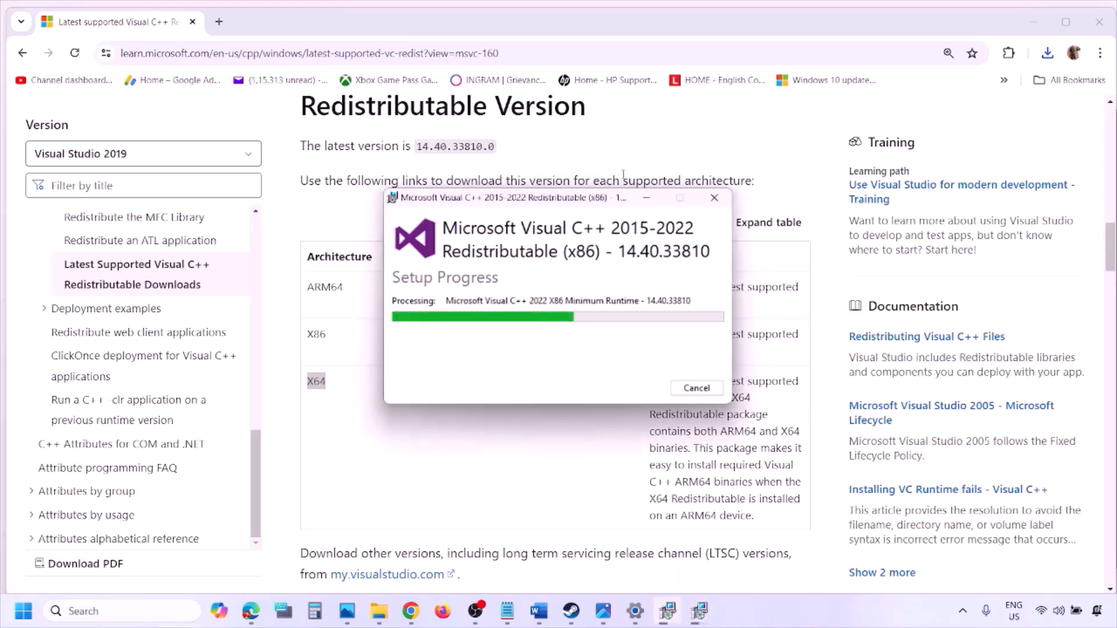
Place the x86 and x64 redistributable setup windows side by side, and return to the Chrome download page.
{"action": "left_click_drag", "start_coordinate": [613, 198], "coordinate": [355, 249]}
{"action": "left_click_drag", "start_coordinate": [512, 197], "coordinate": [654, 259]}
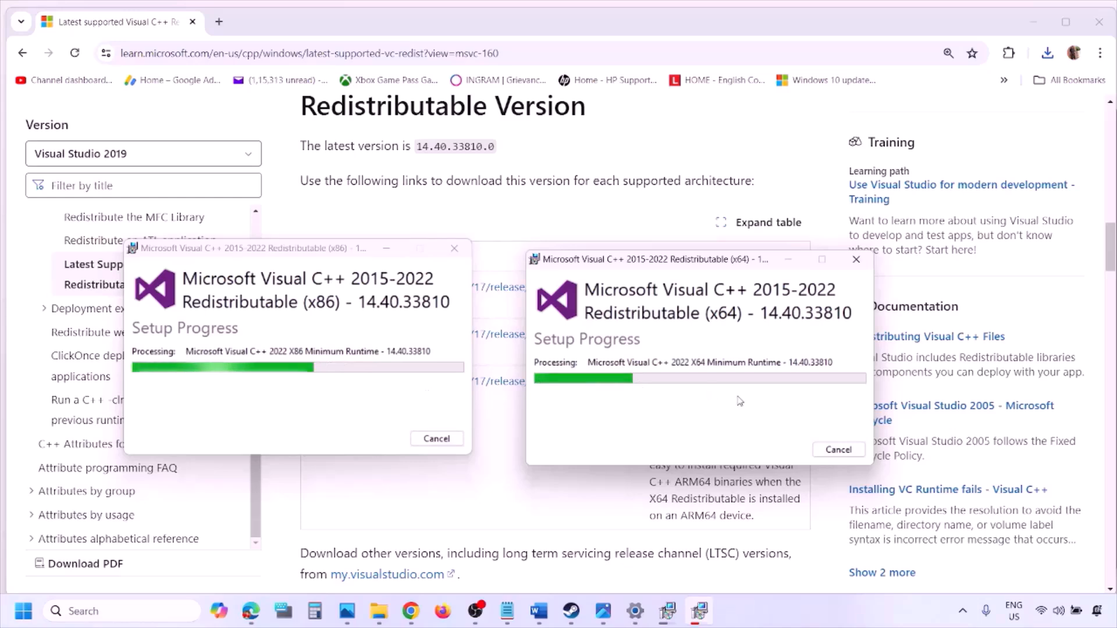
{"action": "left_click", "coordinate": [502, 496]}
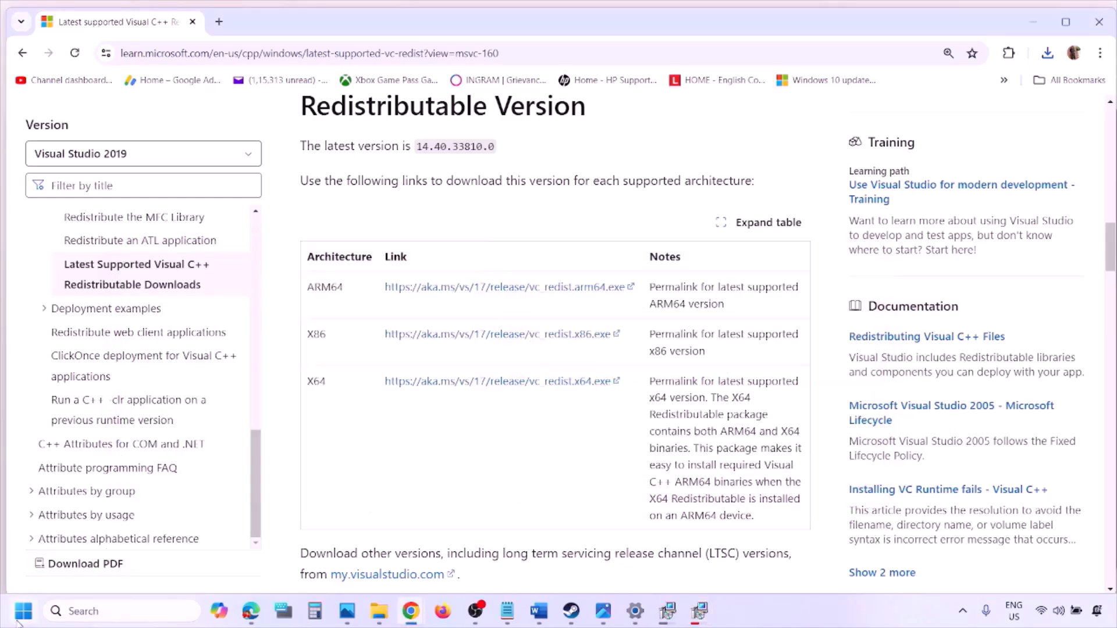
Bring up the computer's power options to view Restart, and dismiss them without restarting.
{"action": "left_click", "coordinate": [18, 620]}
{"action": "left_click", "coordinate": [423, 560]}
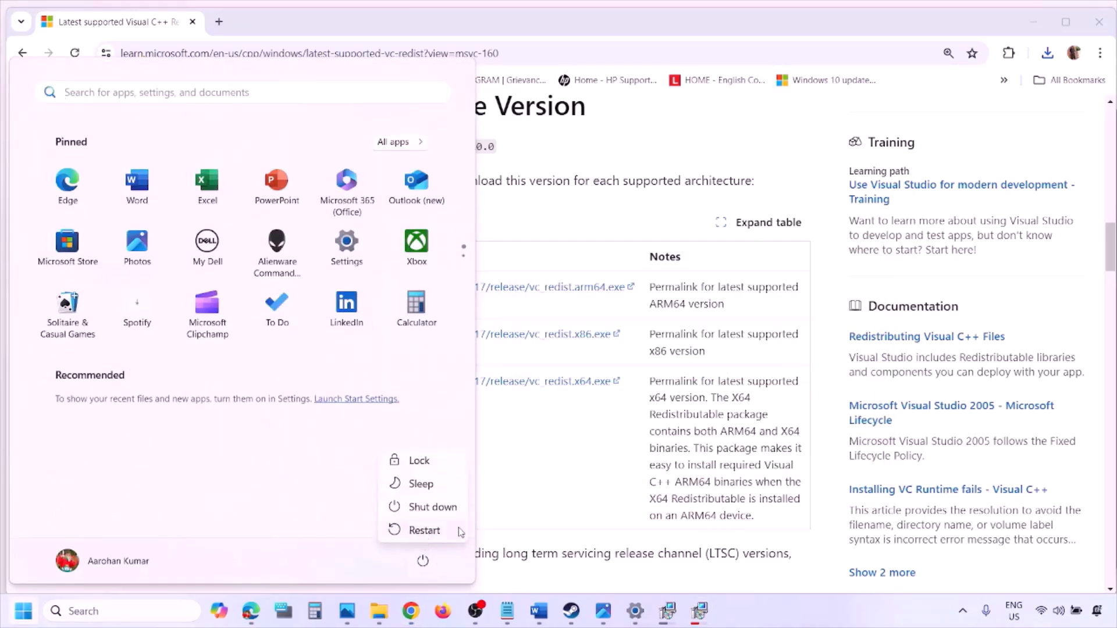
{"action": "left_click", "coordinate": [578, 493]}
{"action": "left_click", "coordinate": [578, 495]}
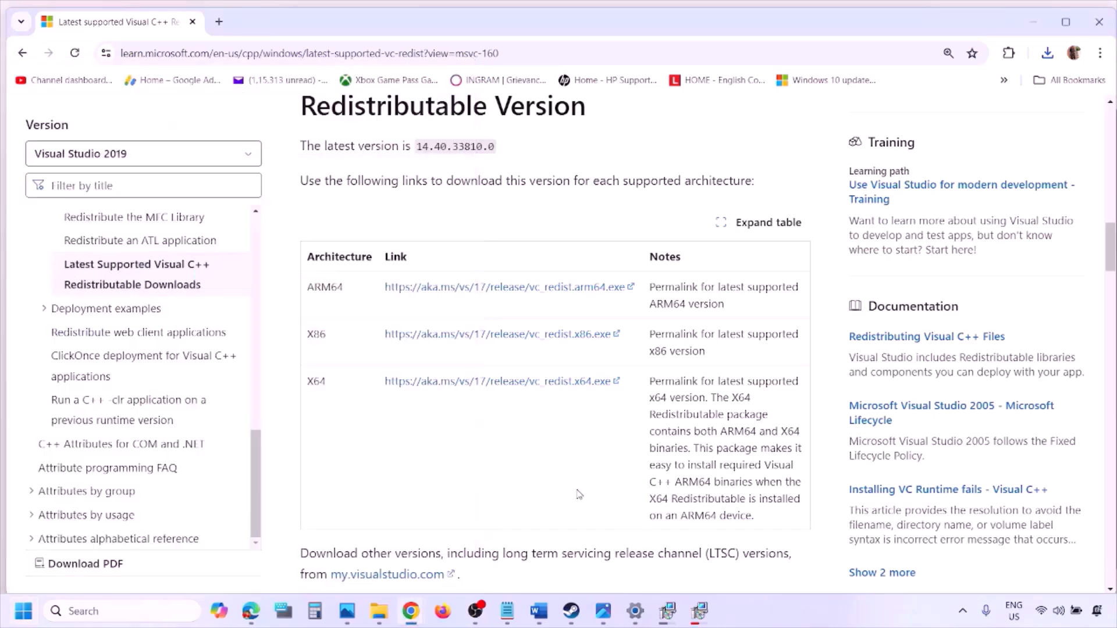
Switch to the Word notes and go to Step 9 on unplugging external devices.
{"action": "left_click", "coordinate": [539, 611]}
{"action": "scroll", "coordinate": [478, 394], "scroll_direction": "down", "scroll_amount": 3}
{"action": "scroll", "coordinate": [479, 394], "scroll_direction": "down", "scroll_amount": 3}
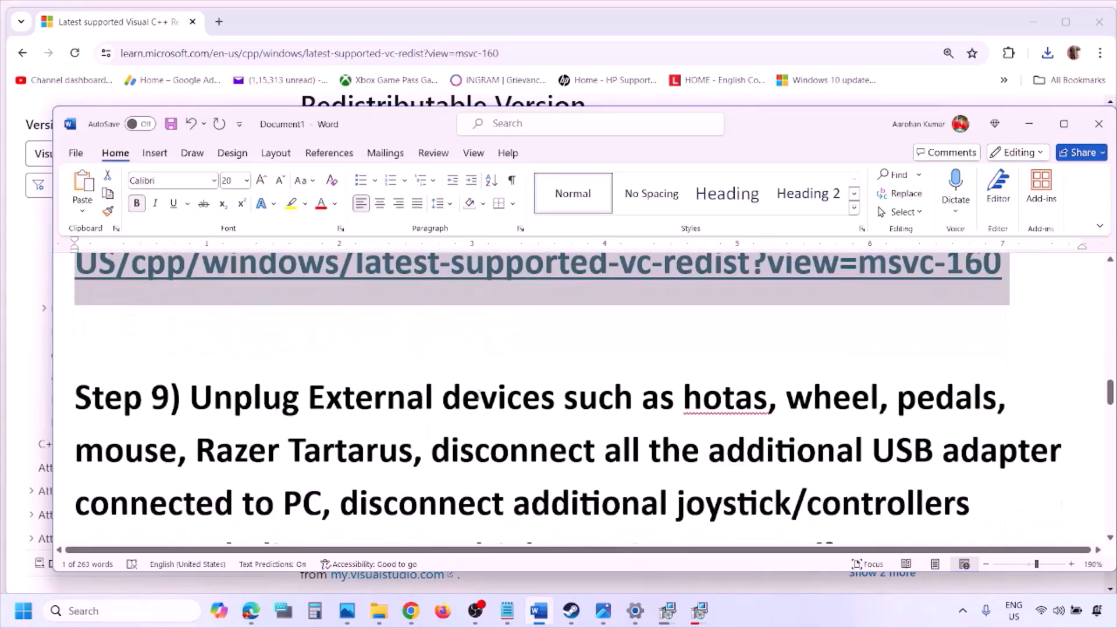
Maximize the Word notes and review Step 9 on external devices, multiple monitors, lighting software, third-party services and Steam Overlay.
{"action": "left_click", "coordinate": [1066, 124]}
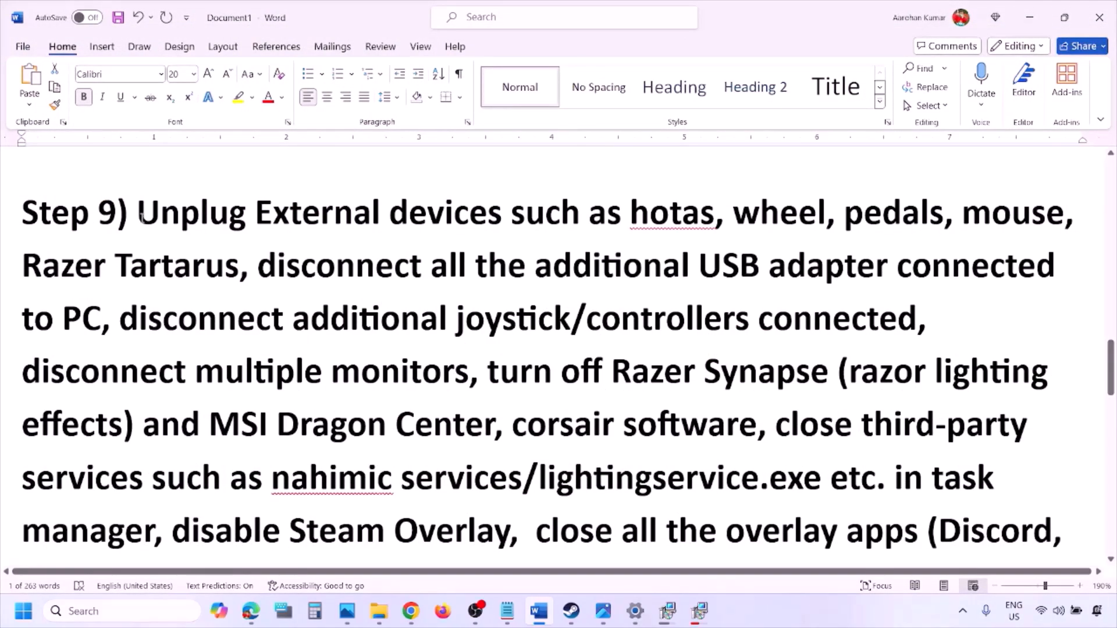
{"action": "left_click_drag", "start_coordinate": [141, 216], "coordinate": [895, 269]}
{"action": "left_click", "coordinate": [827, 263]}
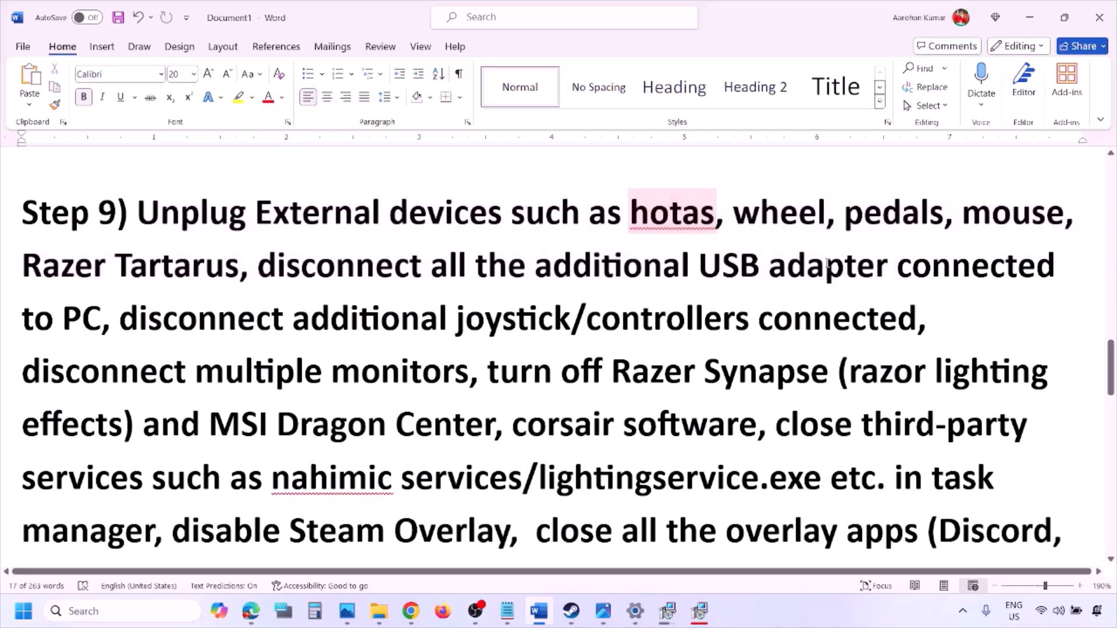
{"action": "left_click_drag", "start_coordinate": [123, 319], "coordinate": [775, 328]}
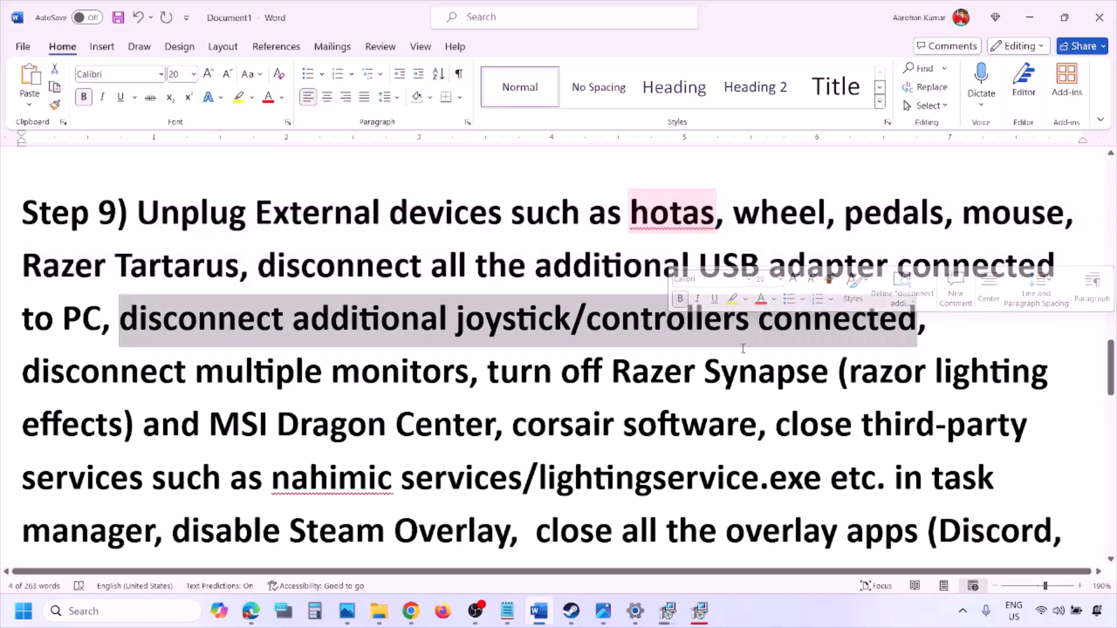
{"action": "left_click", "coordinate": [738, 324]}
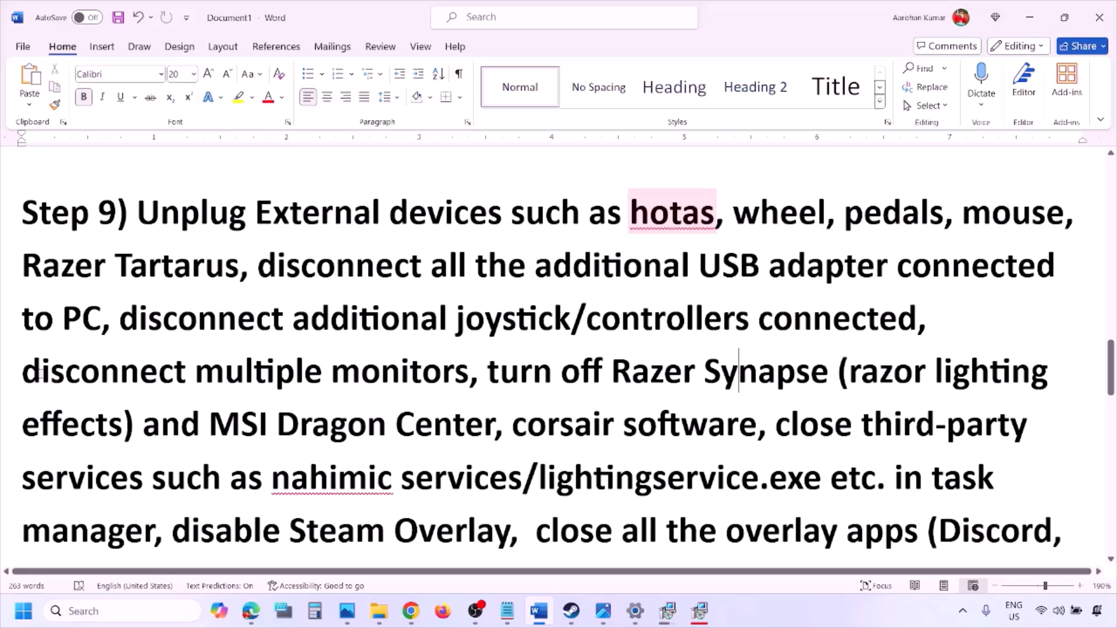
{"action": "left_click_drag", "start_coordinate": [38, 374], "coordinate": [390, 376]}
{"action": "scroll", "coordinate": [462, 330], "scroll_direction": "down", "scroll_amount": 1}
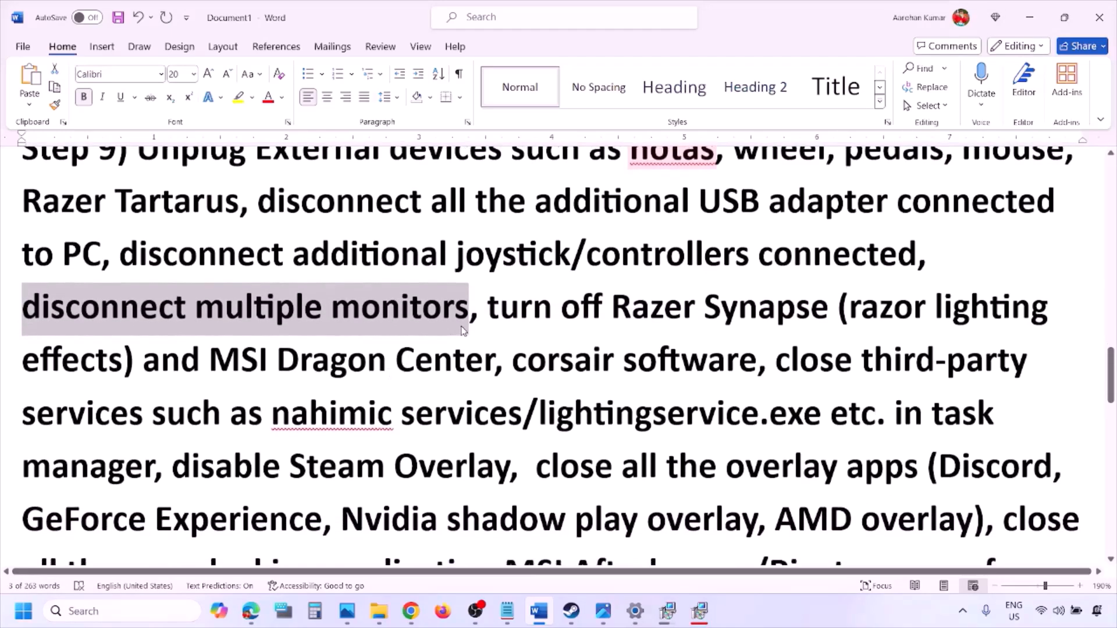
{"action": "left_click_drag", "start_coordinate": [492, 305], "coordinate": [152, 465]}
{"action": "scroll", "coordinate": [152, 465], "scroll_direction": "down", "scroll_amount": 1}
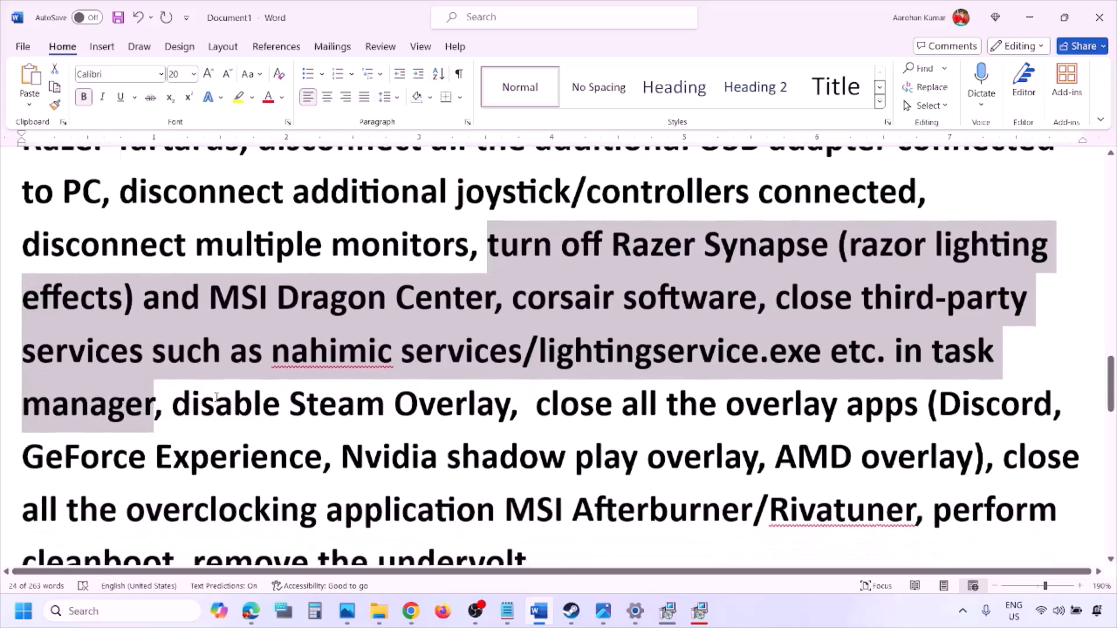
{"action": "left_click_drag", "start_coordinate": [173, 407], "coordinate": [509, 407]}
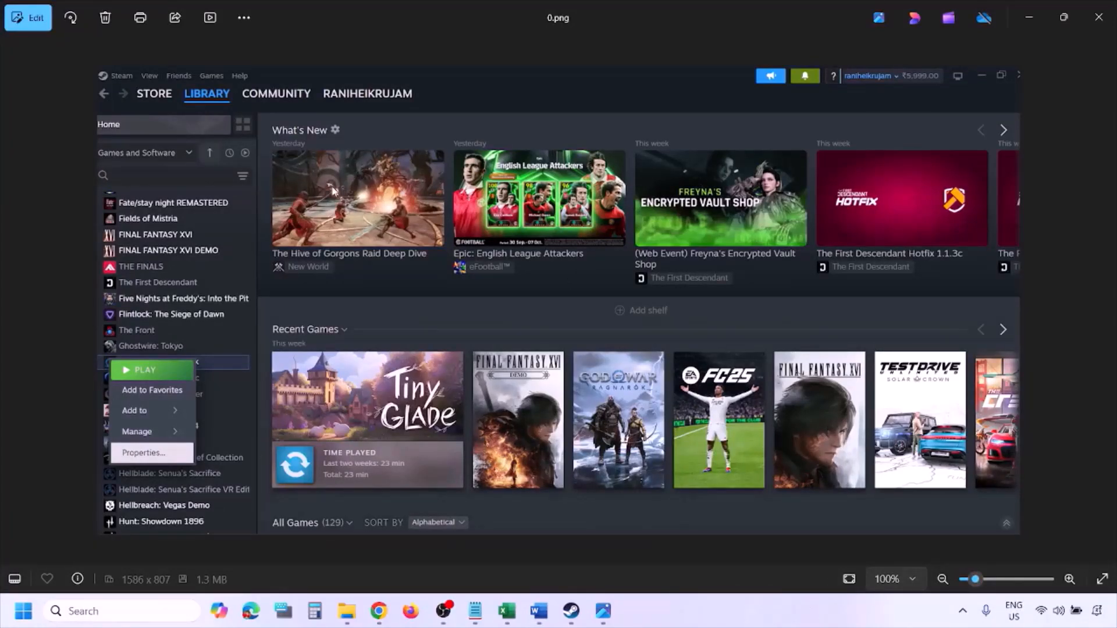
Examine the 0.png screenshot of the Steam library's game Properties option, and advance to the following image.
{"action": "scroll", "coordinate": [210, 97], "scroll_direction": "up", "scroll_amount": 1}
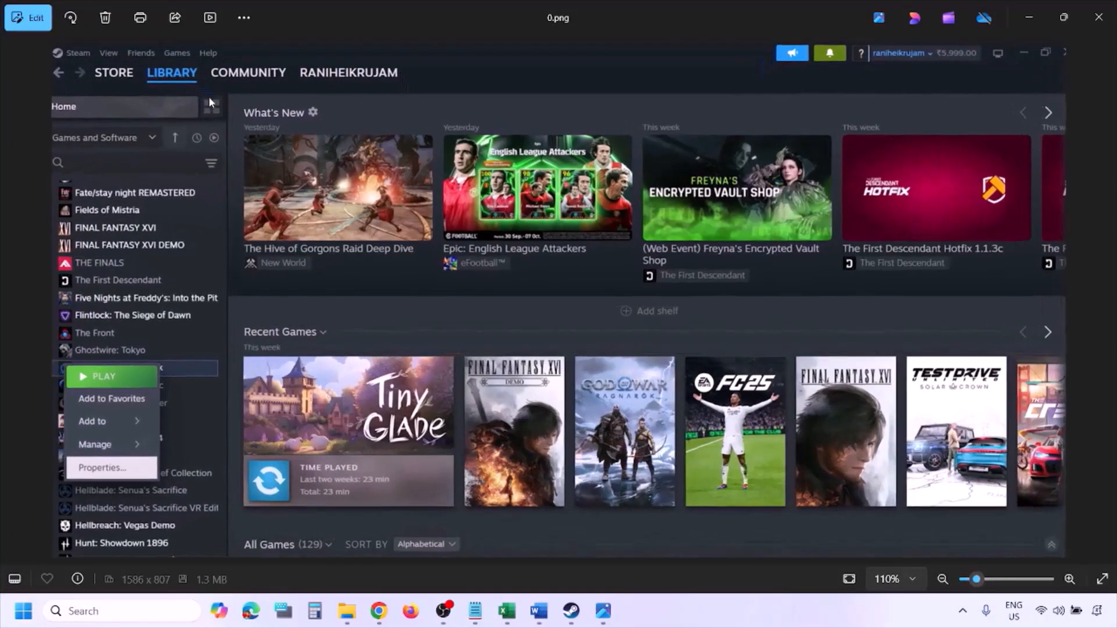
{"action": "scroll", "coordinate": [142, 296], "scroll_direction": "down", "scroll_amount": 1}
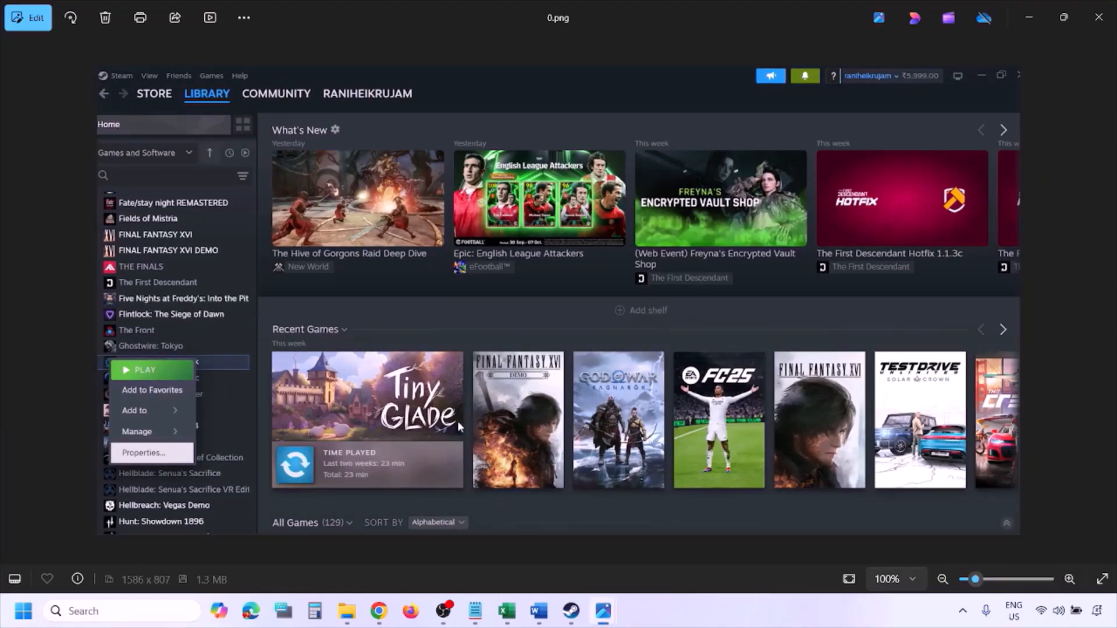
{"action": "key", "text": "Right"}
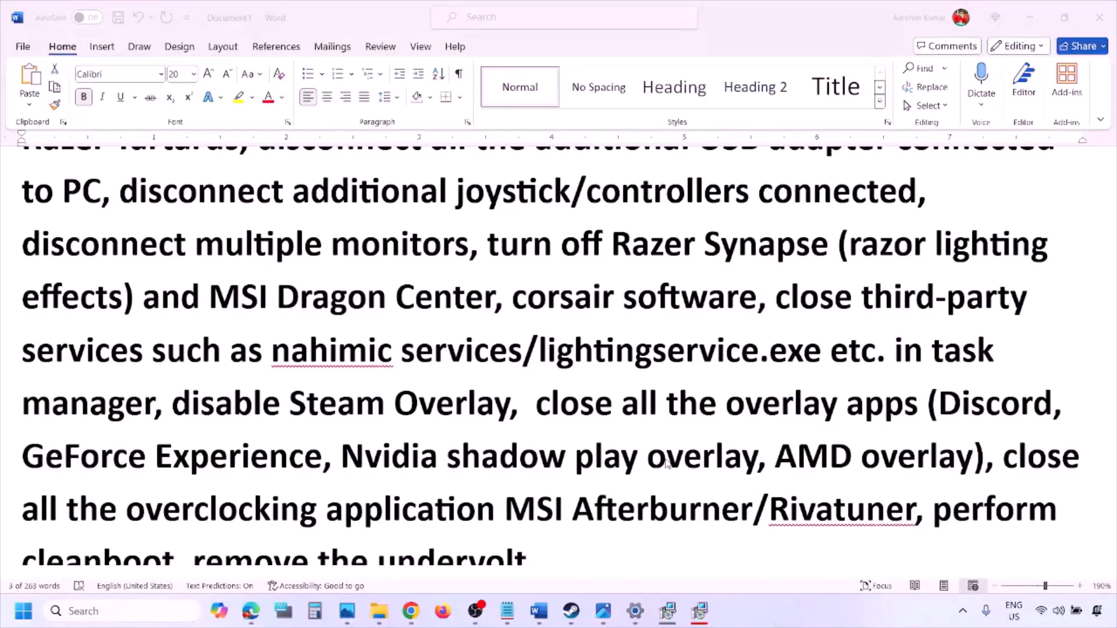
Check the overlay apps listed in Step 9, and turn off the in-game overlay in Discord's Game Overlay settings.
{"action": "scroll", "coordinate": [667, 462], "scroll_direction": "down", "scroll_amount": 2}
{"action": "left_click", "coordinate": [550, 314]}
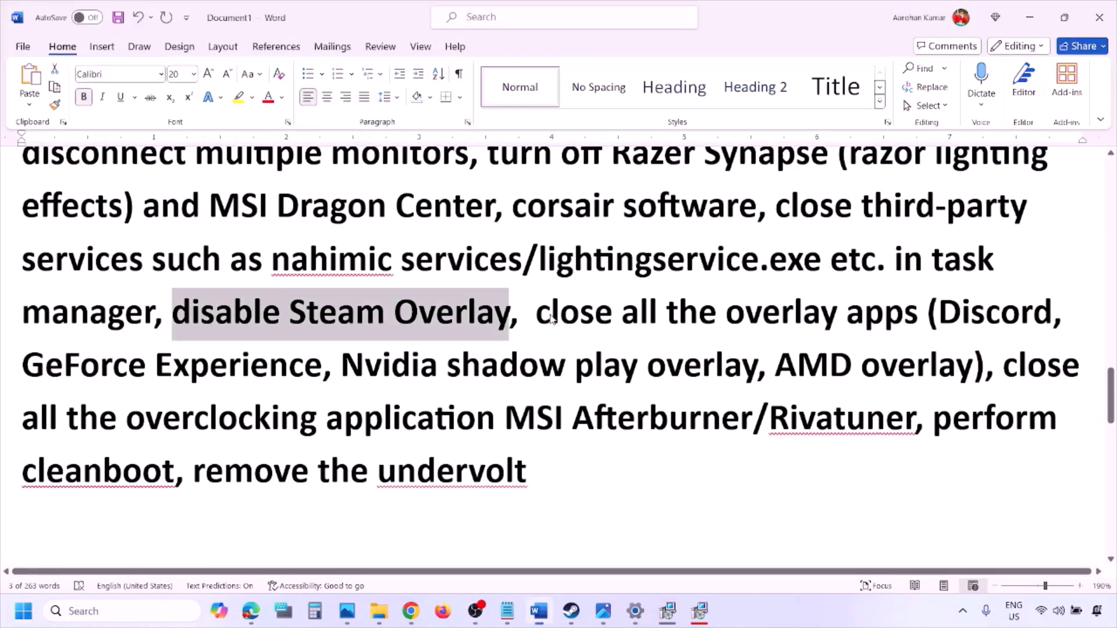
{"action": "left_click", "coordinate": [308, 394]}
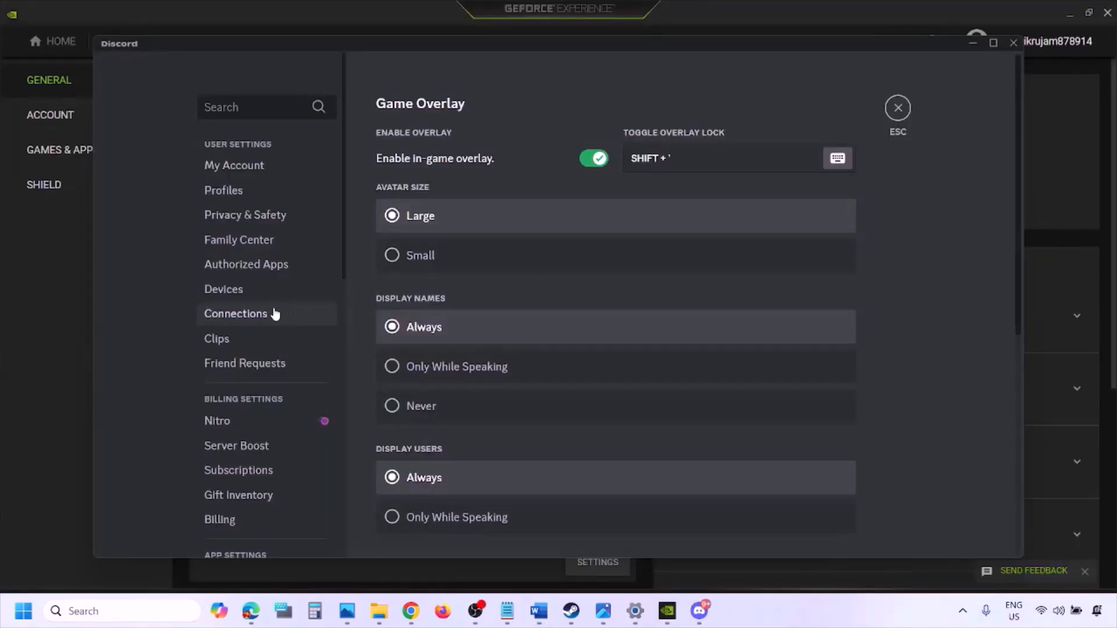
{"action": "scroll", "coordinate": [275, 314], "scroll_direction": "down", "scroll_amount": 10}
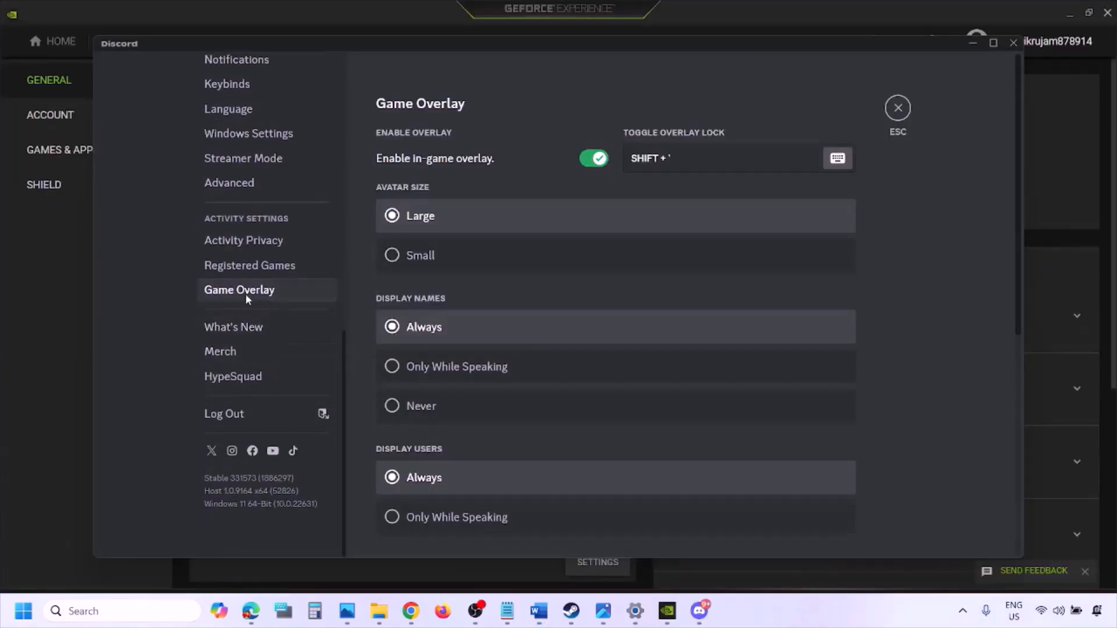
{"action": "left_click", "coordinate": [258, 291]}
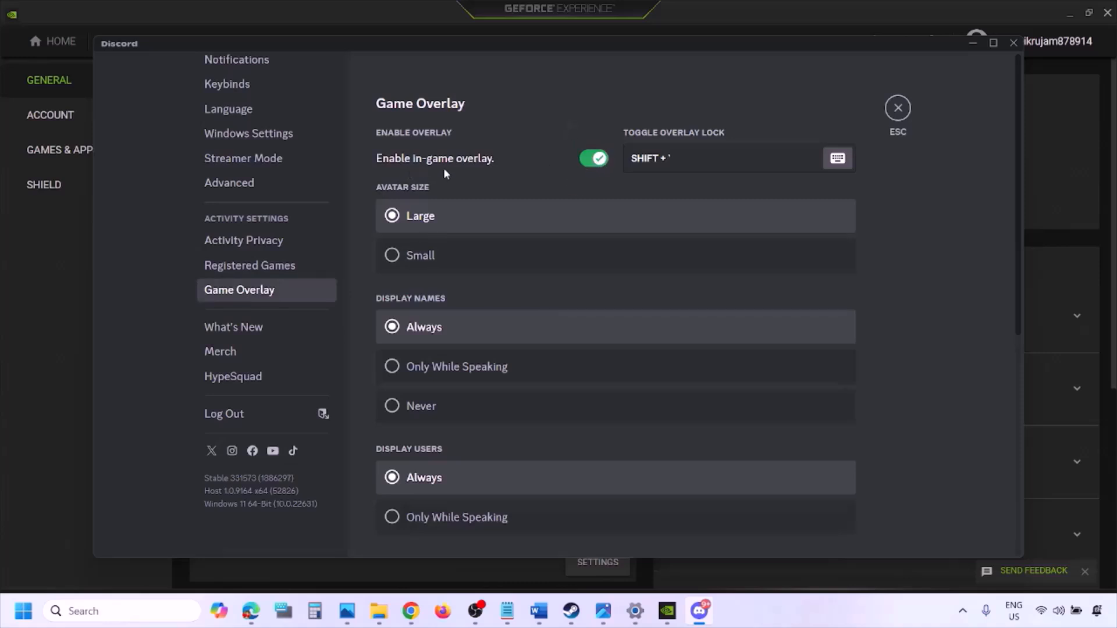
{"action": "left_click", "coordinate": [589, 161]}
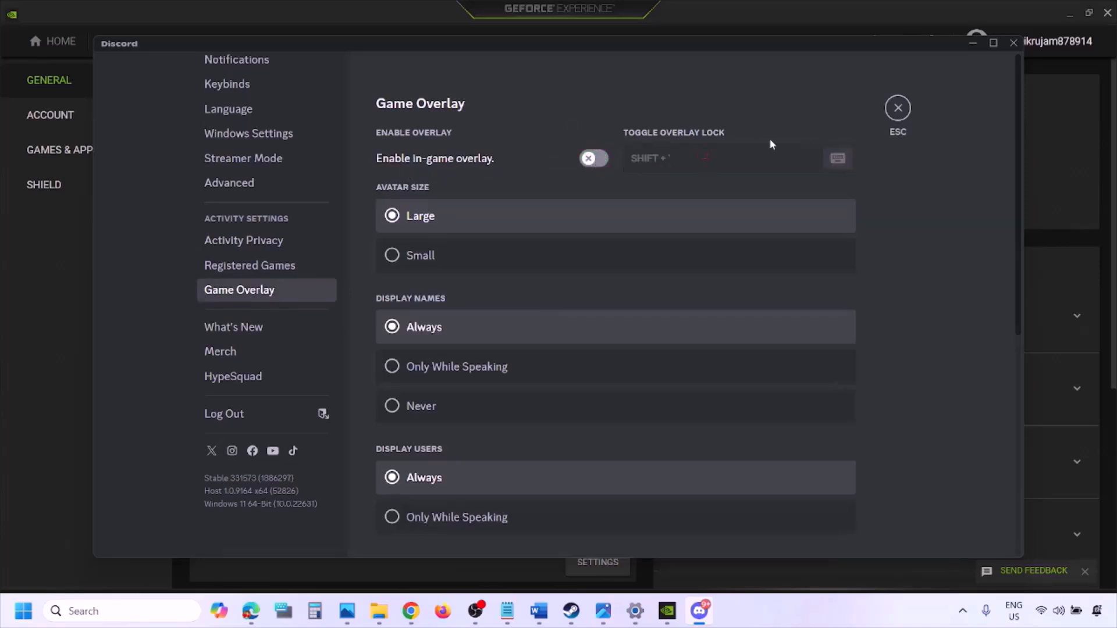
Switch to GeForce Experience, turn off its in-game overlay, and return to the Word notes.
{"action": "left_click", "coordinate": [669, 614]}
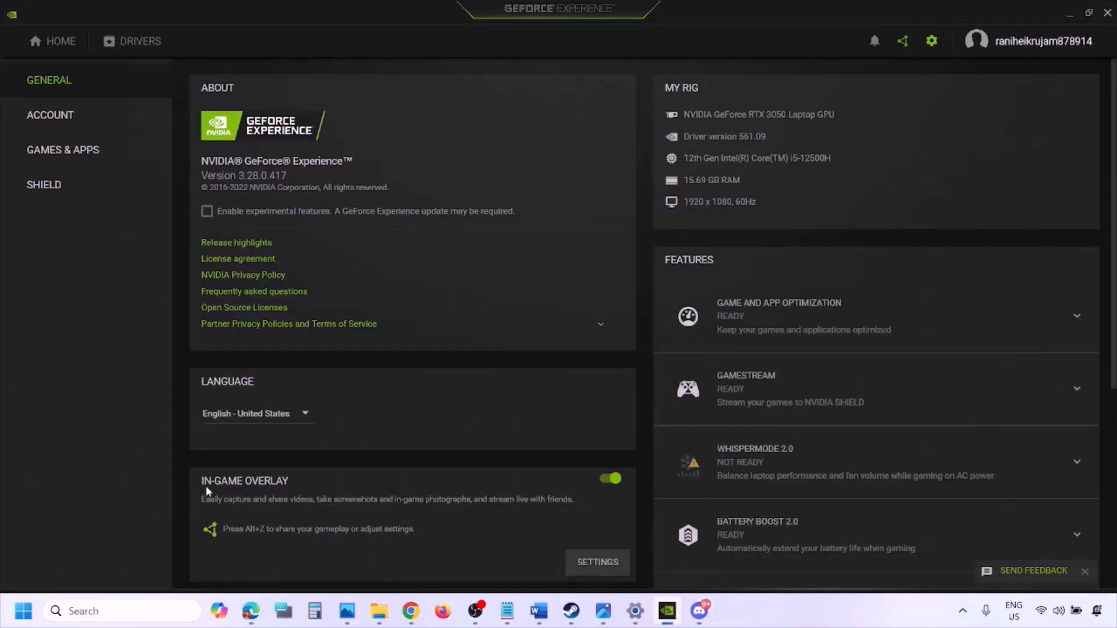
{"action": "left_click", "coordinate": [609, 480]}
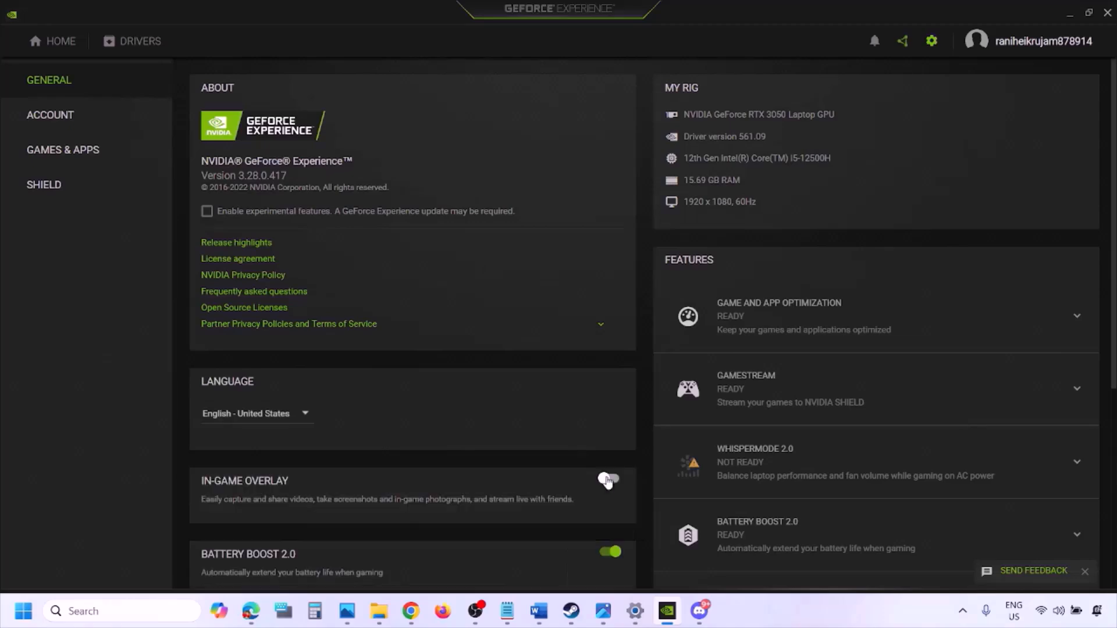
{"action": "left_click", "coordinate": [540, 611]}
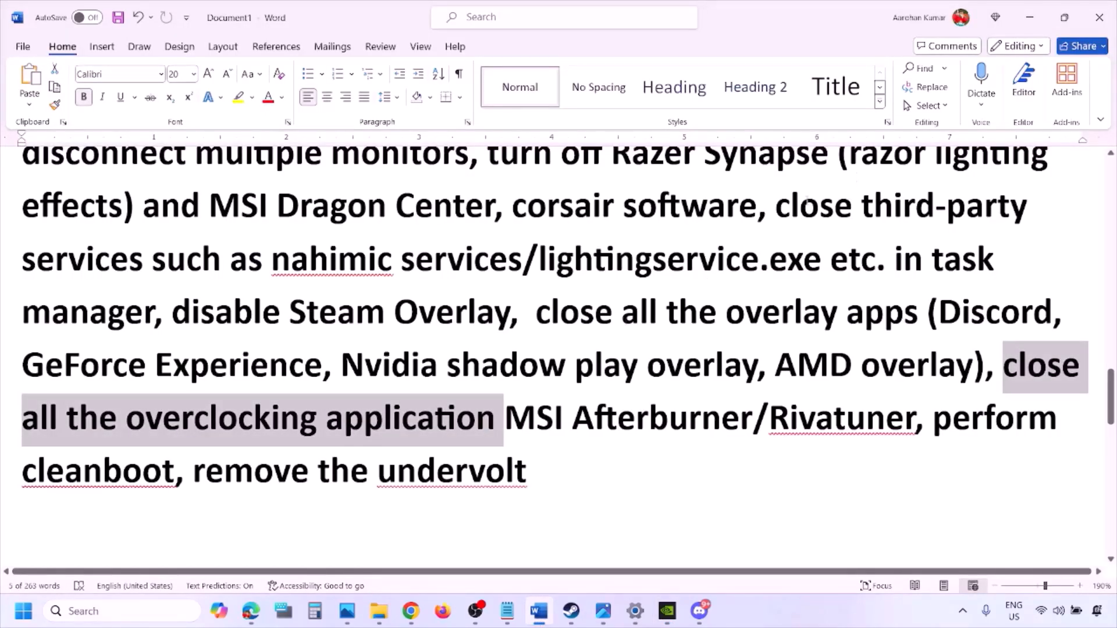
Highlight the Step 9 instruction "close all the overlay apps" in the notes.
{"action": "scroll", "coordinate": [570, 340], "scroll_direction": "up", "scroll_amount": 3}
{"action": "scroll", "coordinate": [570, 340], "scroll_direction": "down", "scroll_amount": 2}
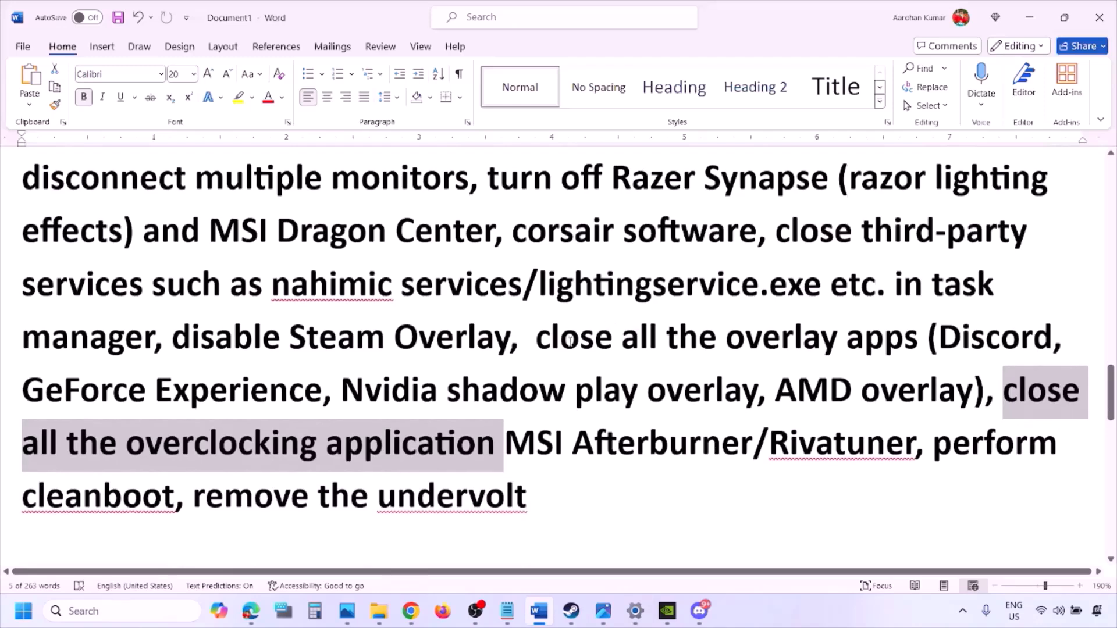
{"action": "left_click_drag", "start_coordinate": [552, 340], "coordinate": [873, 349]}
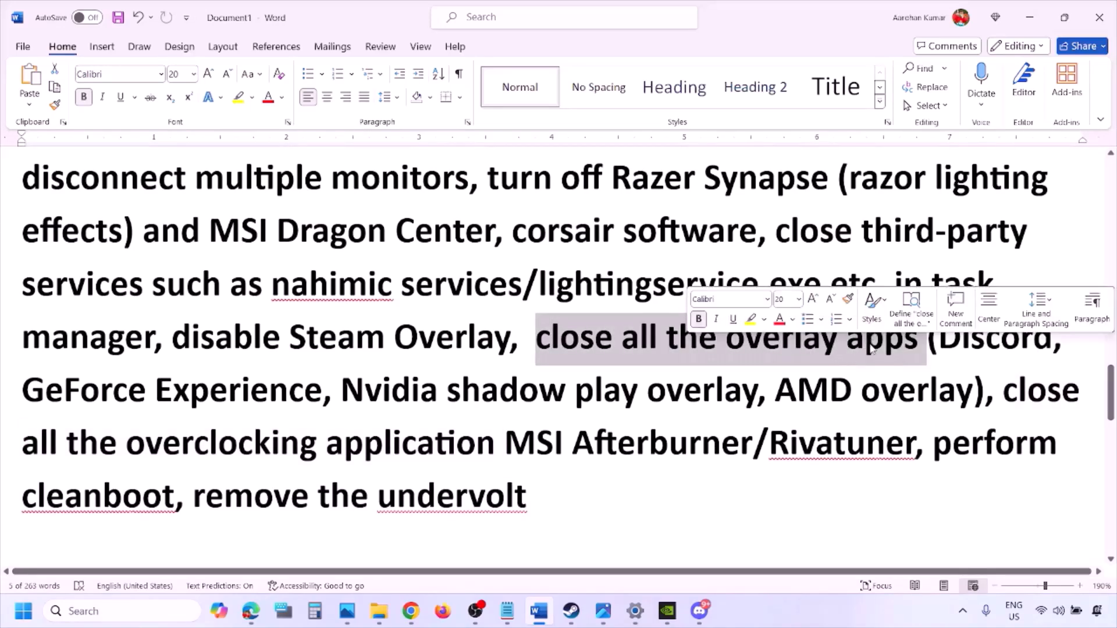
{"action": "left_click", "coordinate": [614, 340]}
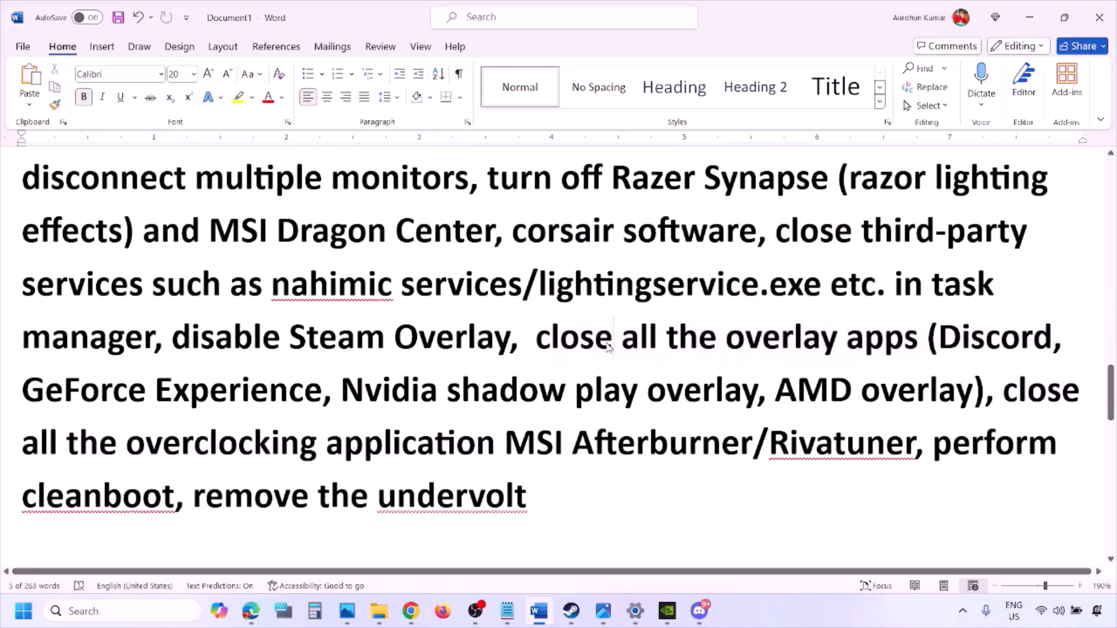
{"action": "left_click_drag", "start_coordinate": [540, 339], "coordinate": [925, 346]}
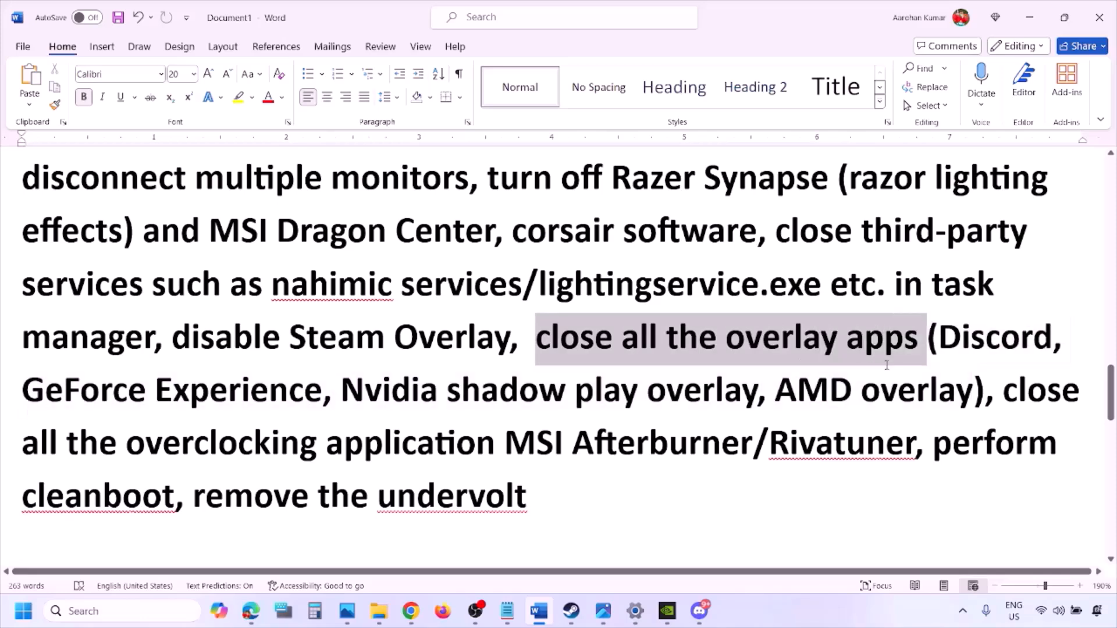
Quit Discord and exit the NVIDIA app running in the system tray.
{"action": "left_click", "coordinate": [963, 612]}
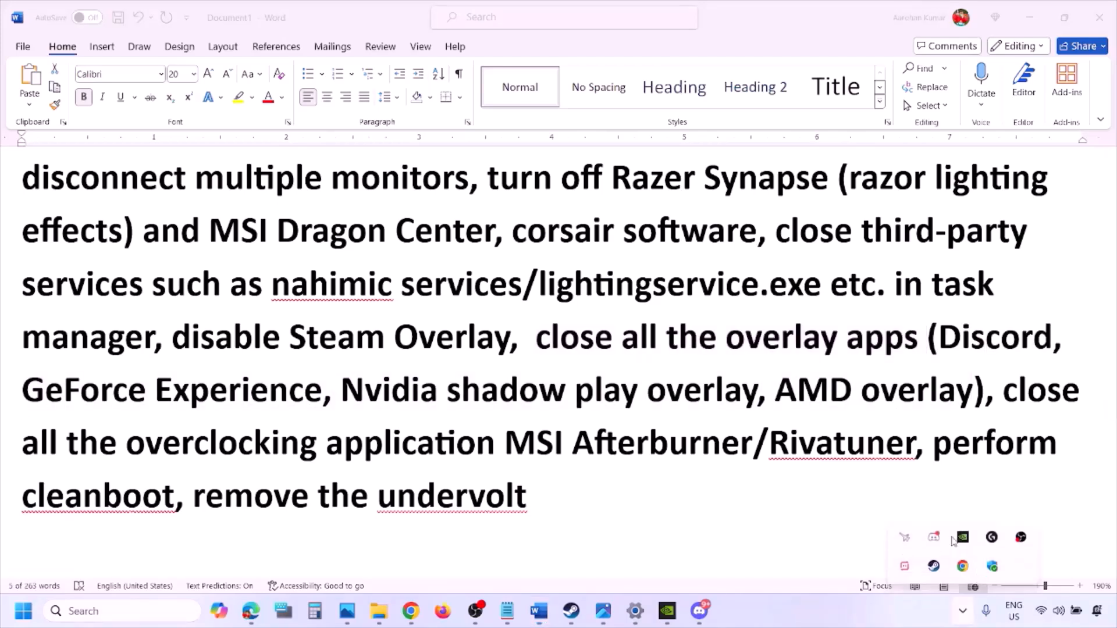
{"action": "right_click", "coordinate": [935, 543]}
{"action": "left_click", "coordinate": [993, 525]}
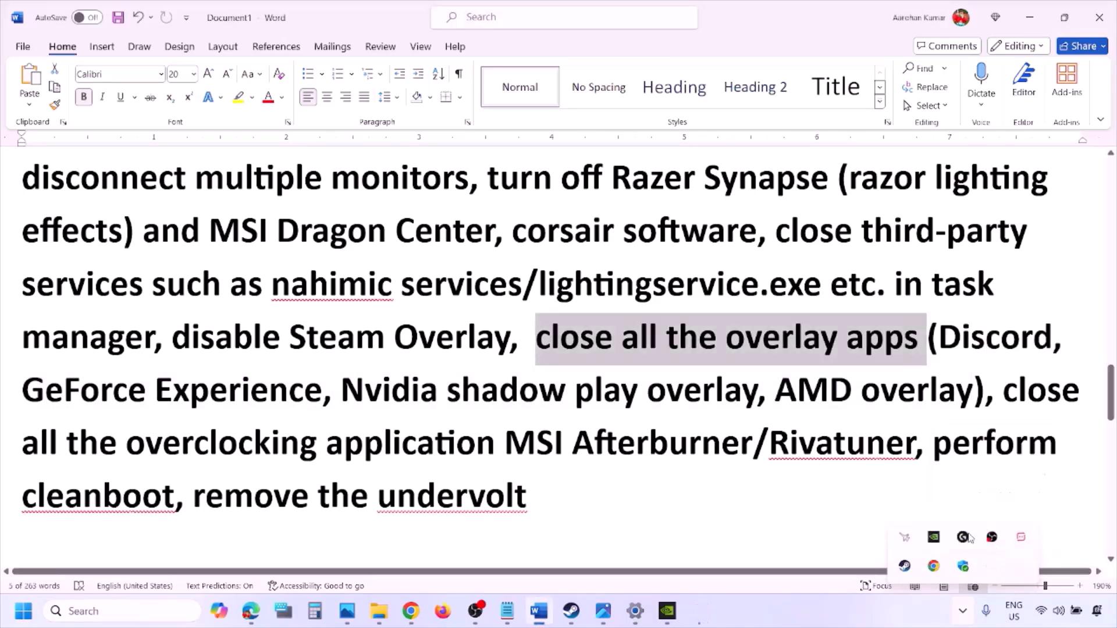
{"action": "right_click", "coordinate": [931, 546]}
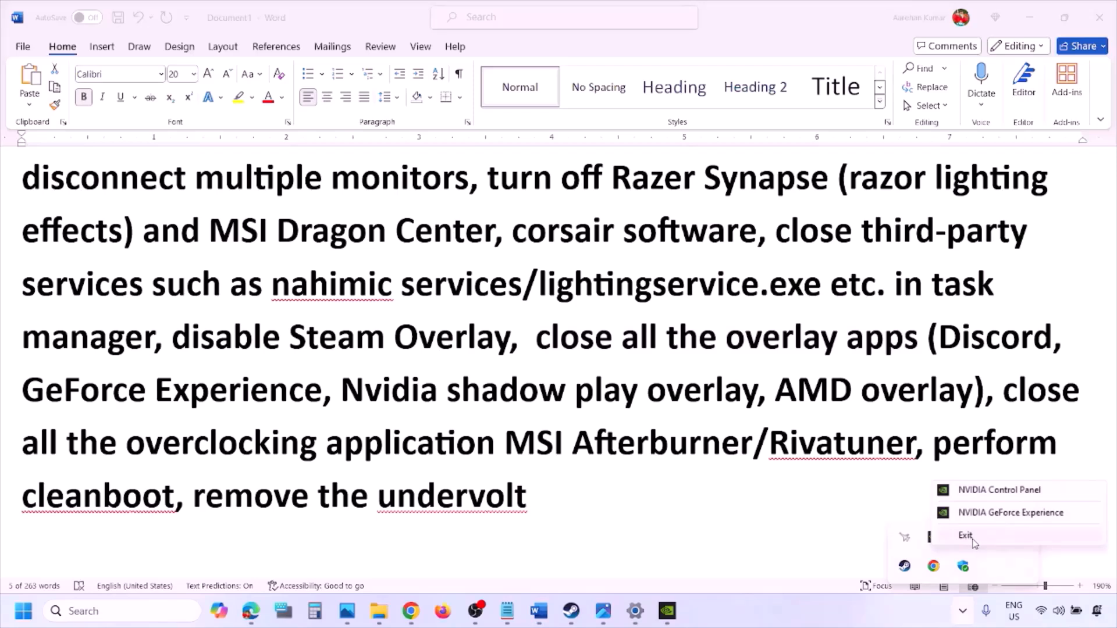
{"action": "left_click", "coordinate": [971, 536]}
Quit G HUB and the pink-icon background app running in the system tray.
{"action": "right_click", "coordinate": [932, 537]}
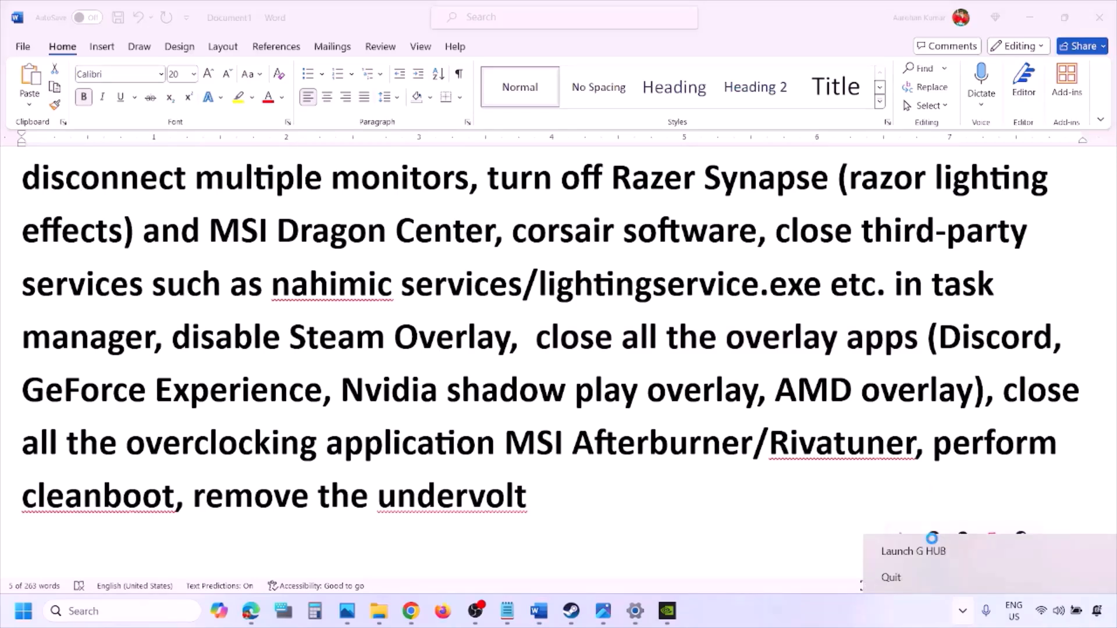
{"action": "left_click", "coordinate": [925, 577]}
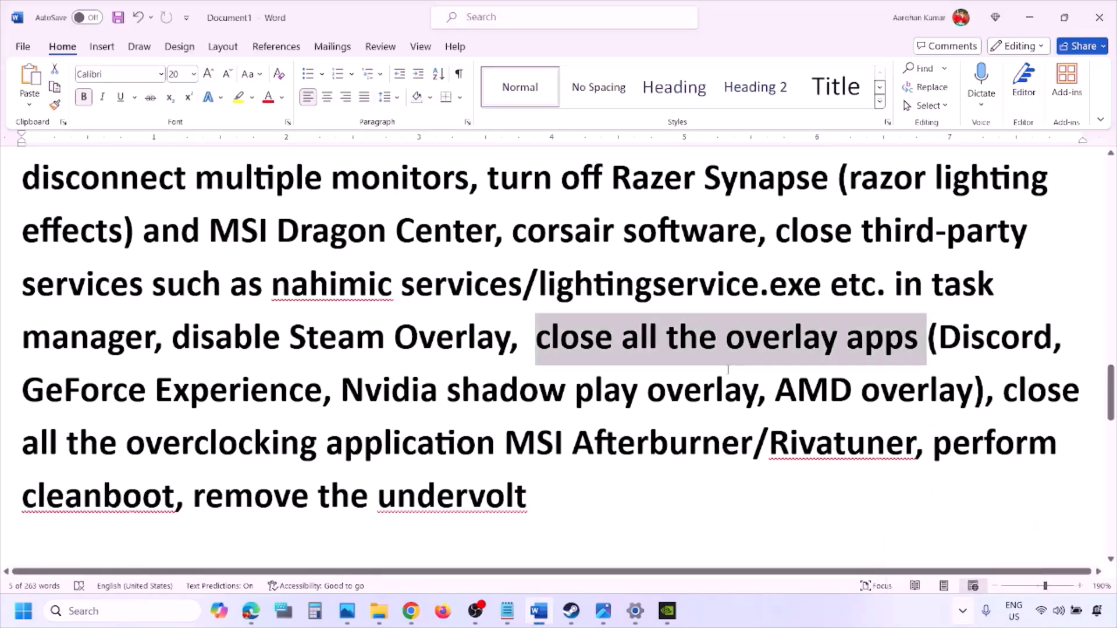
{"action": "left_click", "coordinate": [963, 611]}
{"action": "right_click", "coordinate": [962, 543]}
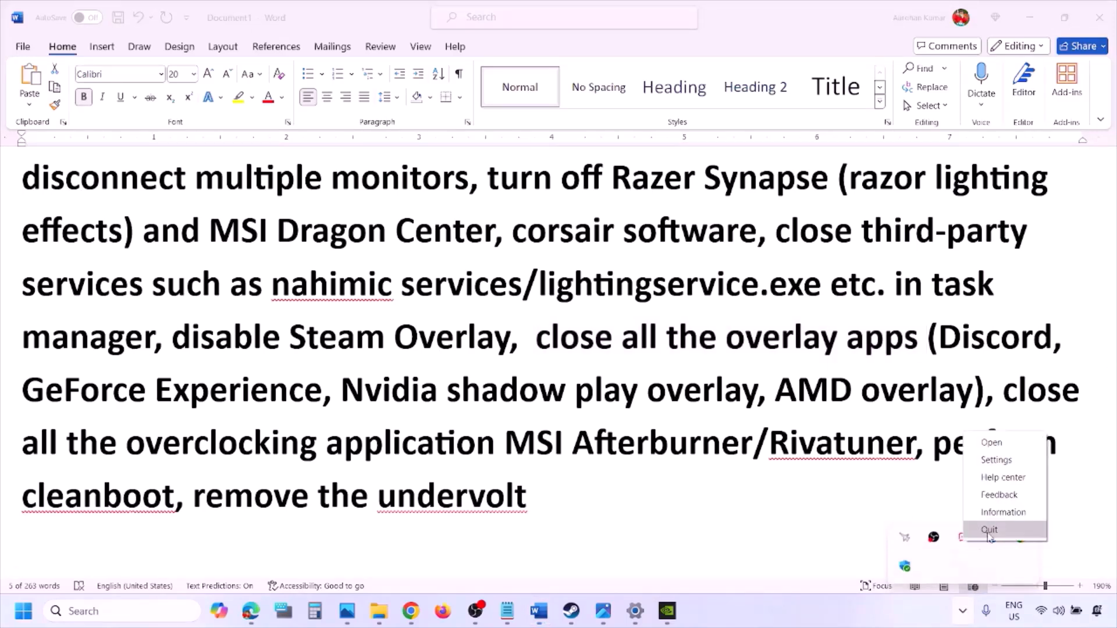
{"action": "left_click", "coordinate": [1000, 529]}
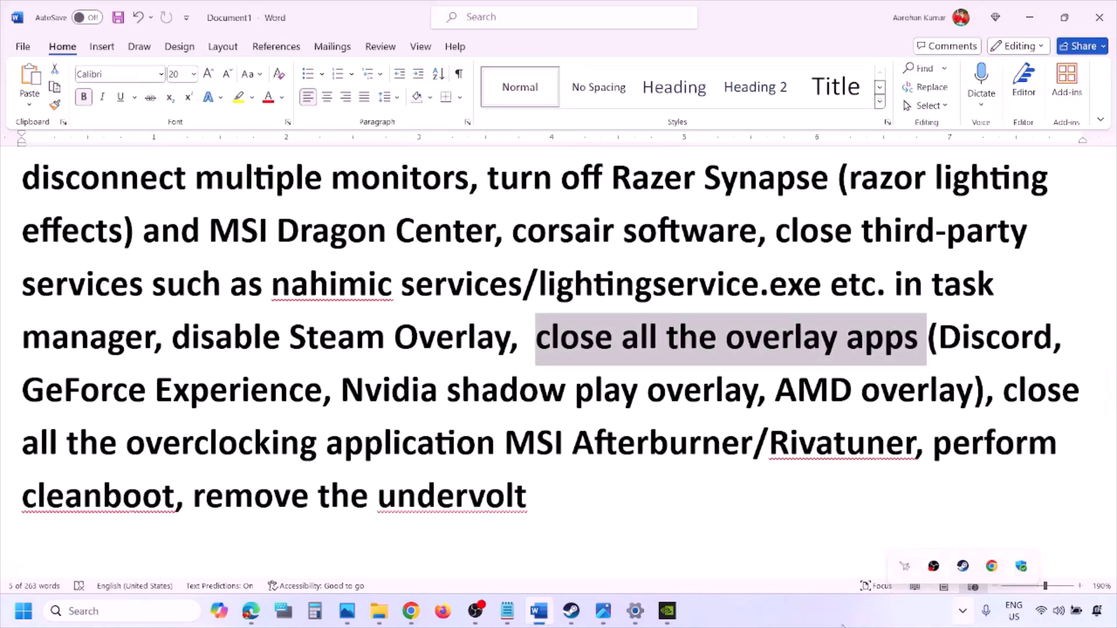
{"action": "left_click", "coordinate": [963, 611]}
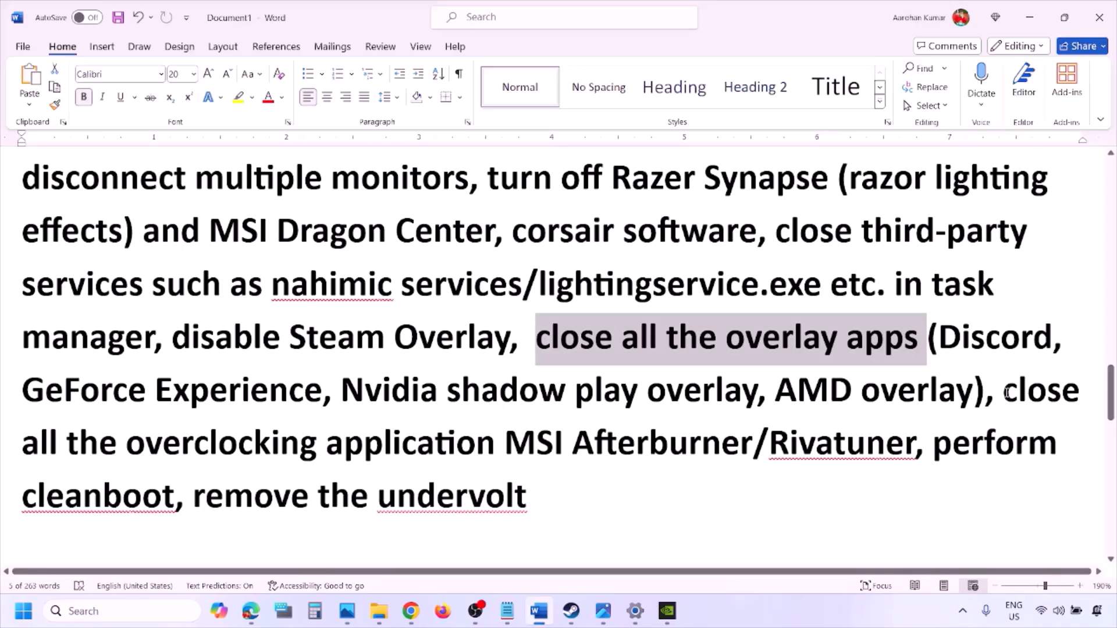
Highlight the instruction on overclocking applications, close MSI Afterburner from the system tray, and point out Rivatuner in the notes.
{"action": "left_click_drag", "start_coordinate": [1004, 393], "coordinate": [536, 445]}
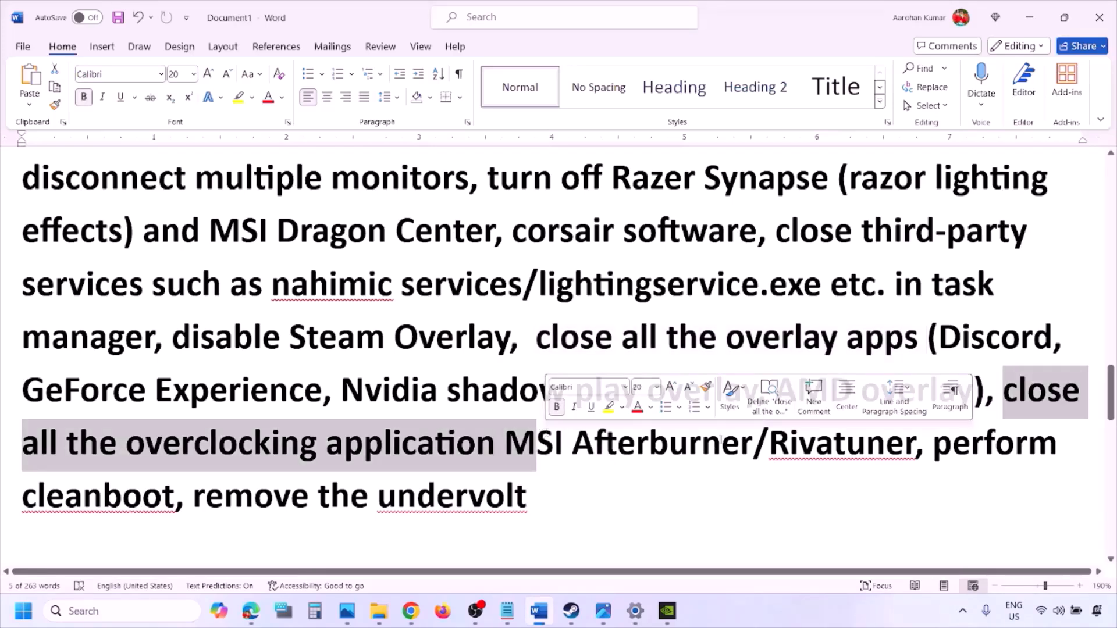
{"action": "left_click", "coordinate": [963, 611]}
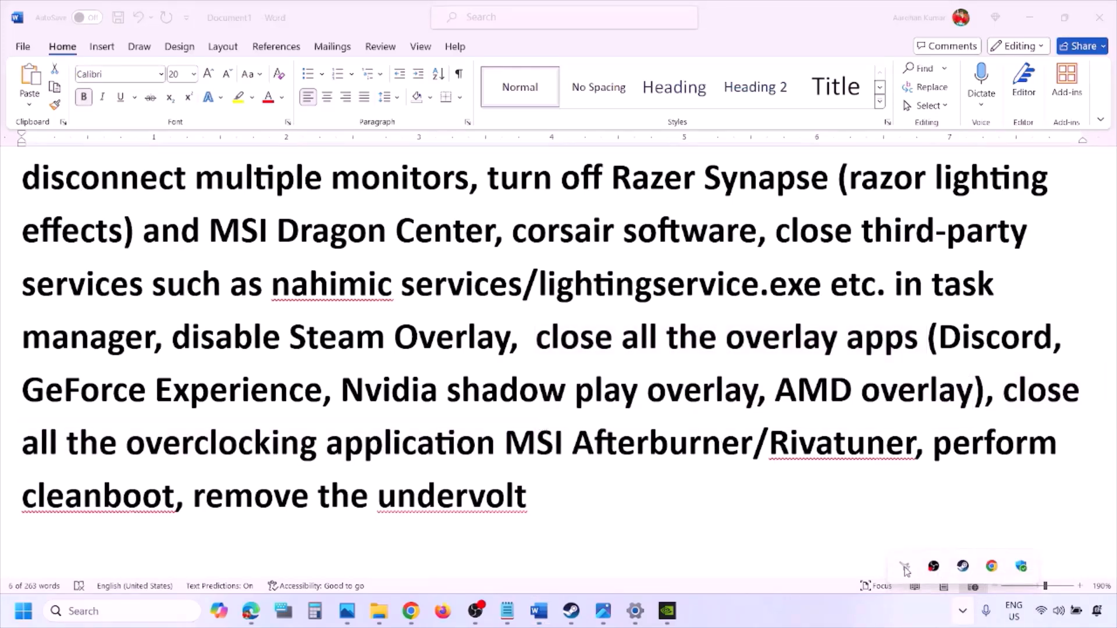
{"action": "right_click", "coordinate": [904, 567]}
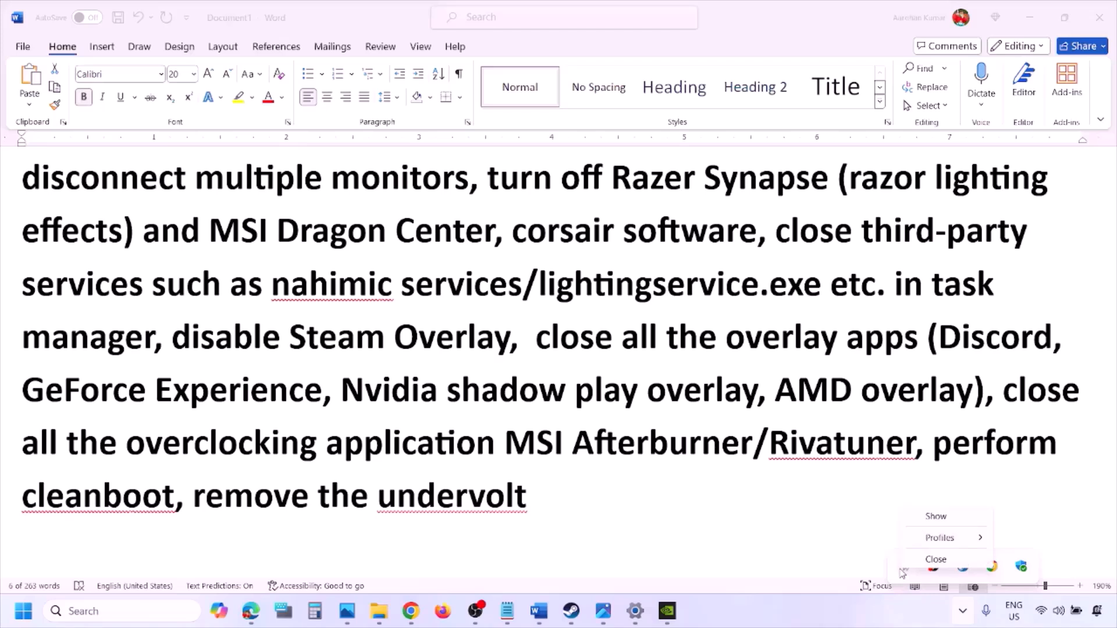
{"action": "left_click", "coordinate": [939, 560]}
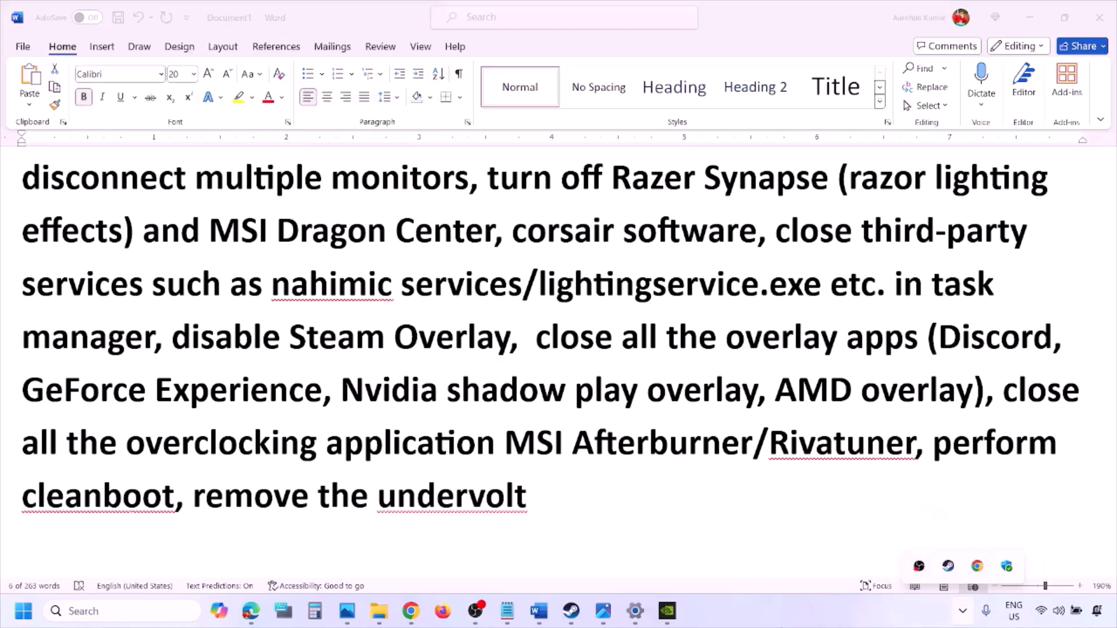
{"action": "left_click", "coordinate": [771, 443]}
{"action": "left_click", "coordinate": [870, 440]}
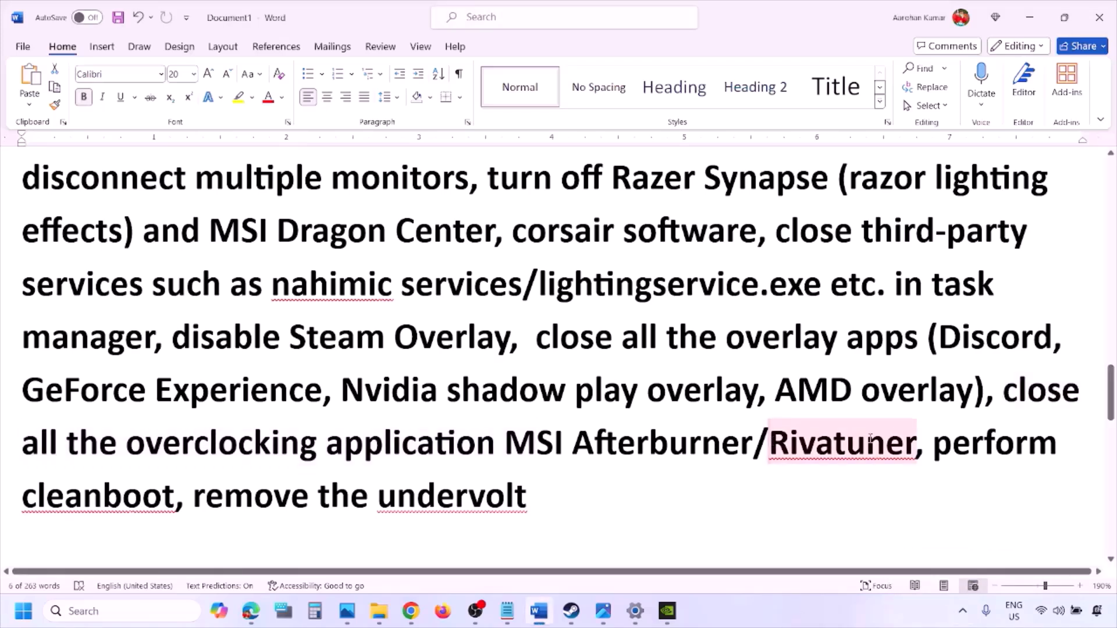
Point out Rivatuner and the clean boot instruction in the notes, and open System Configuration through Windows search.
{"action": "left_click_drag", "start_coordinate": [885, 440], "coordinate": [769, 442]}
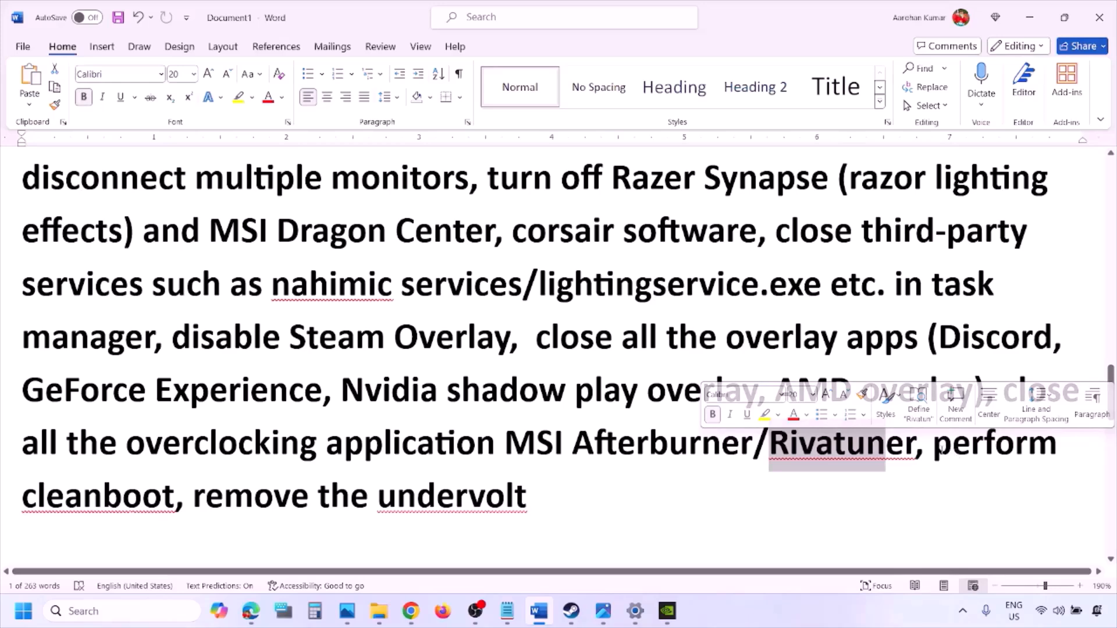
{"action": "left_click_drag", "start_coordinate": [1027, 445], "coordinate": [933, 445]}
{"action": "left_click", "coordinate": [69, 608]}
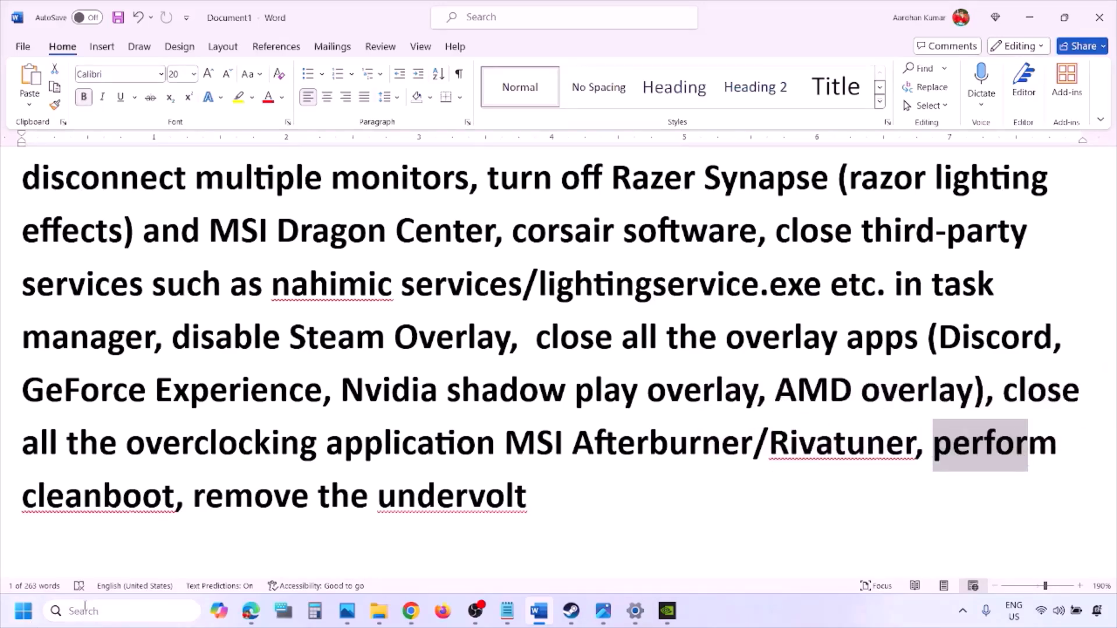
{"action": "type", "text": "ystem"}
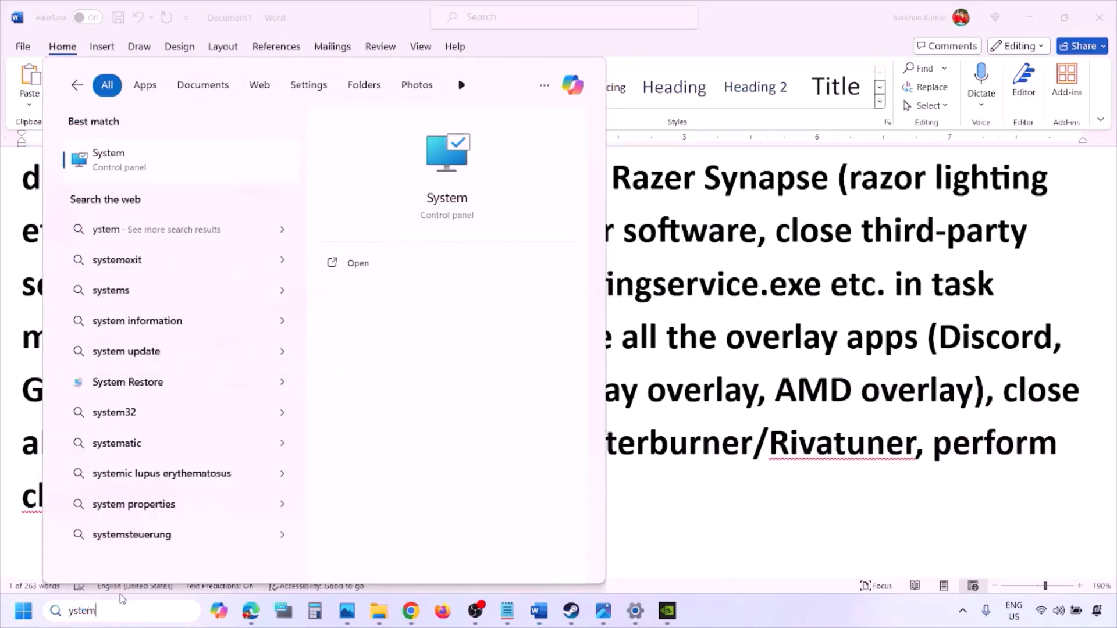
{"action": "type", "text": "s"}
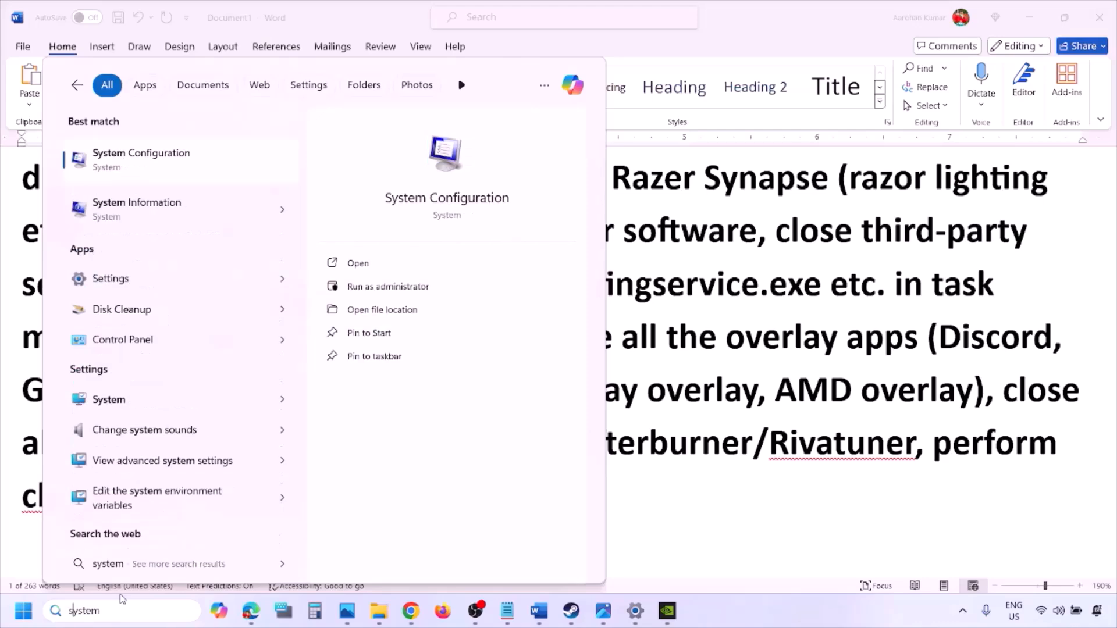
{"action": "left_click", "coordinate": [176, 165]}
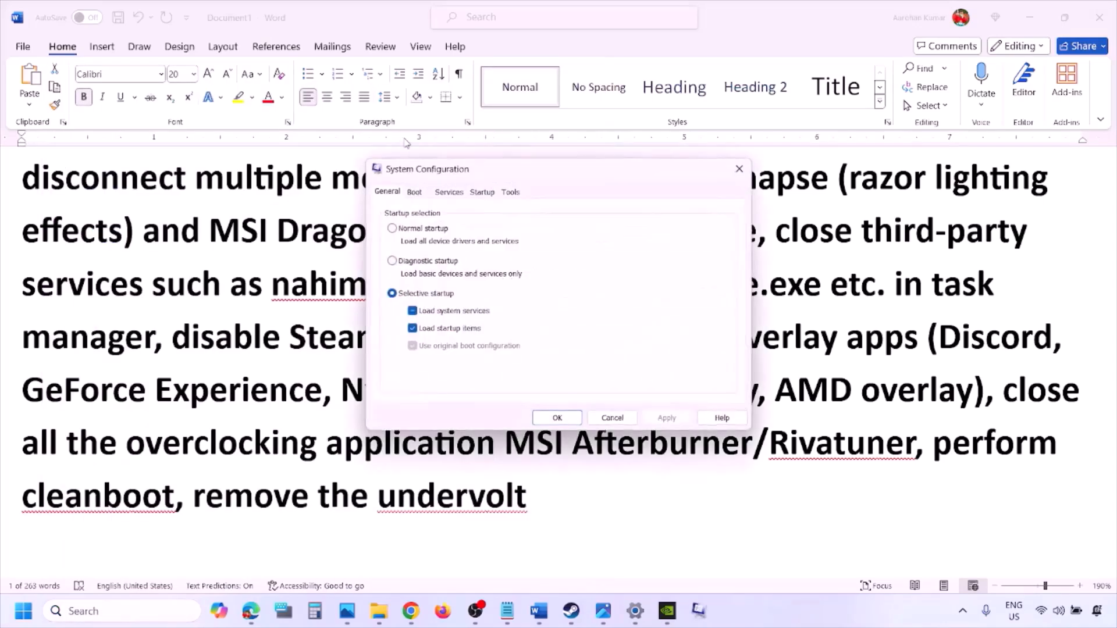
Hide all Microsoft services in the System Configuration services list and accept the configuration.
{"action": "left_click", "coordinate": [460, 194]}
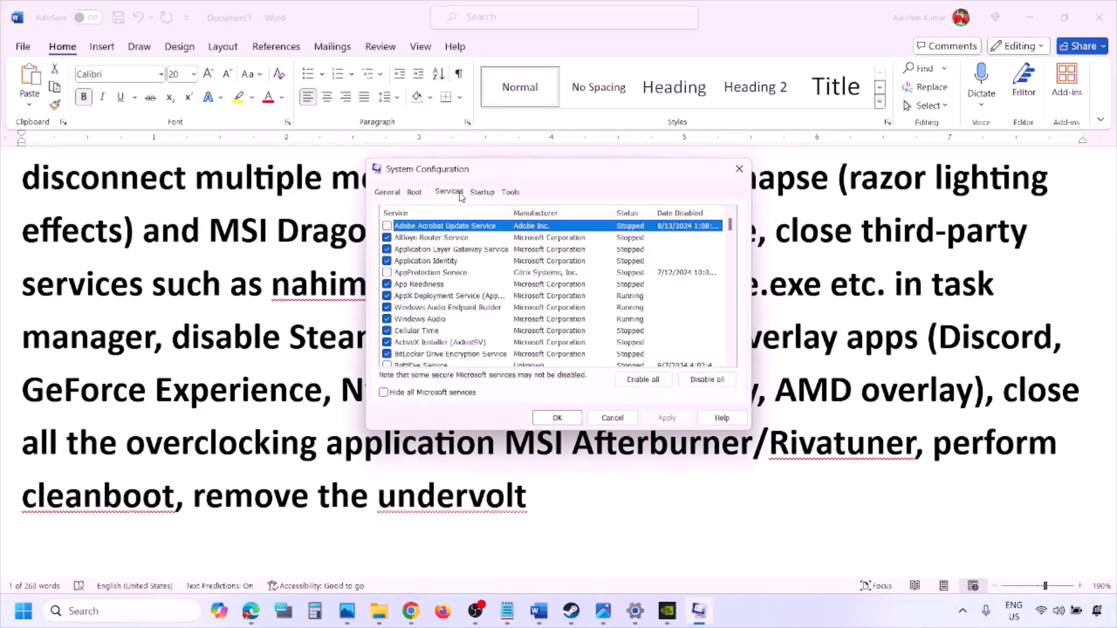
{"action": "left_click", "coordinate": [384, 394]}
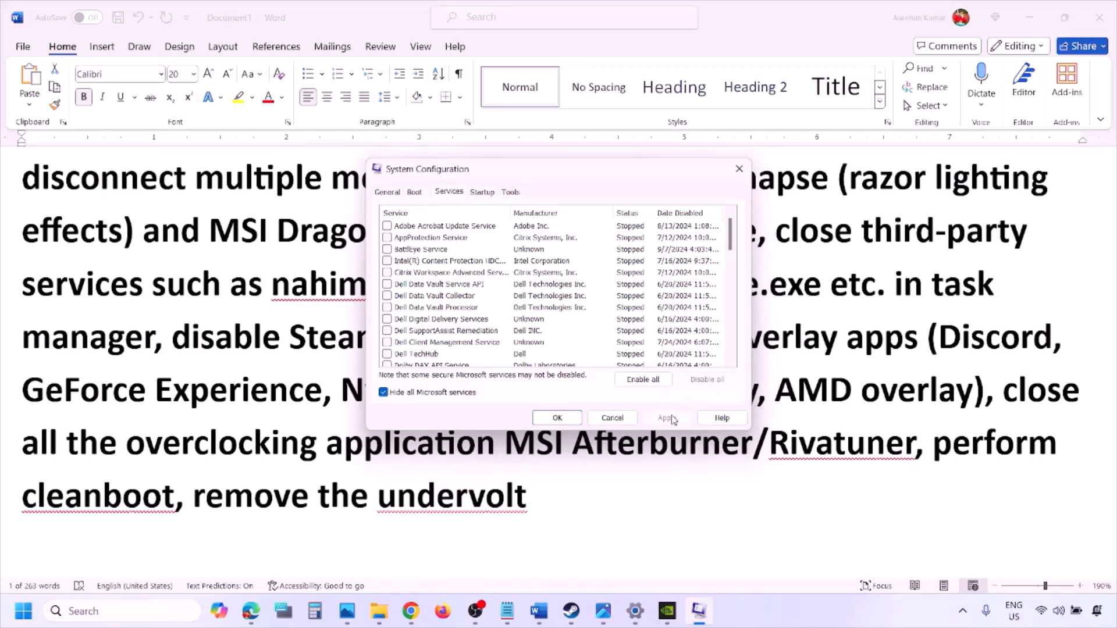
{"action": "left_click", "coordinate": [569, 416]}
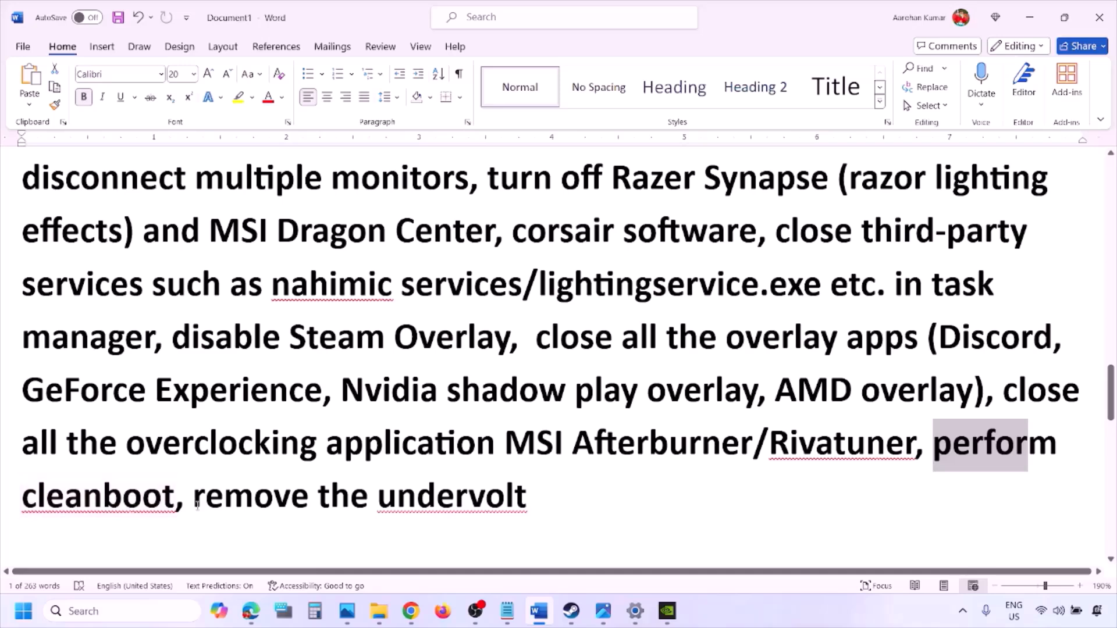
Highlight "remove the undervolt" and the Step 10 heading "Increase the Virtual Memory" in the notes.
{"action": "left_click_drag", "start_coordinate": [197, 498], "coordinate": [526, 497]}
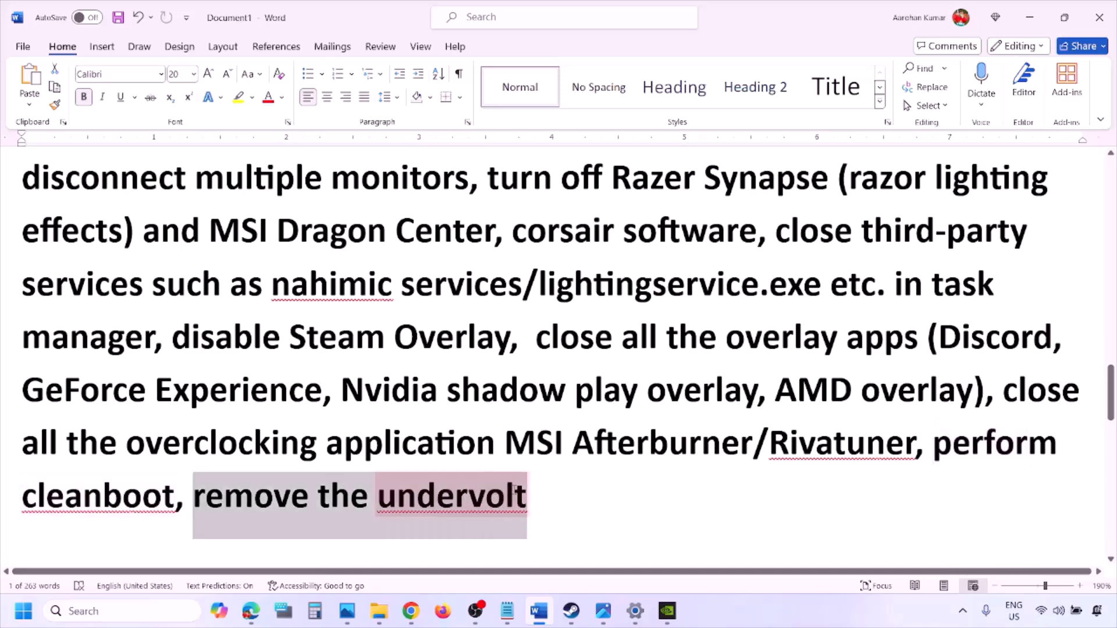
{"action": "left_click", "coordinate": [698, 496]}
{"action": "scroll", "coordinate": [699, 495], "scroll_direction": "down", "scroll_amount": 3}
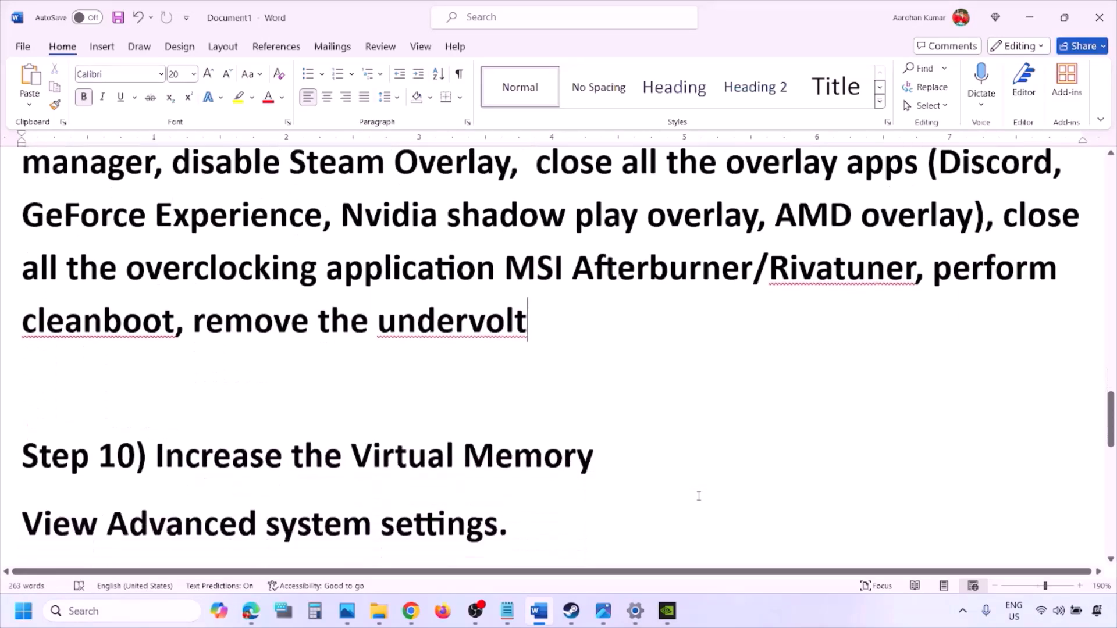
{"action": "scroll", "coordinate": [699, 496], "scroll_direction": "down", "scroll_amount": 1}
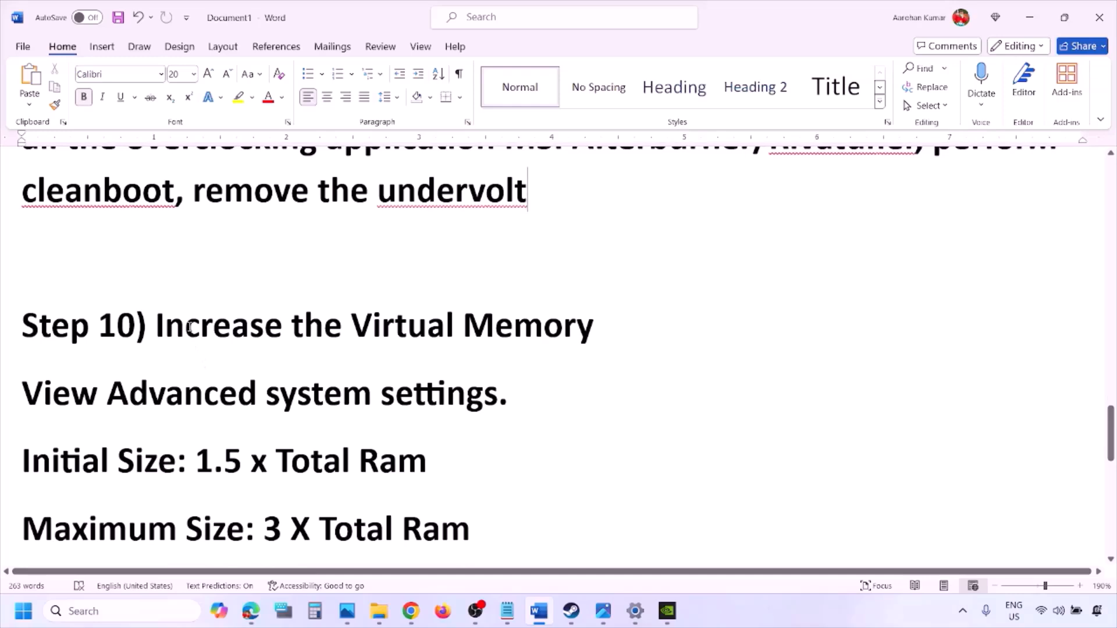
{"action": "left_click_drag", "start_coordinate": [157, 327], "coordinate": [552, 327]}
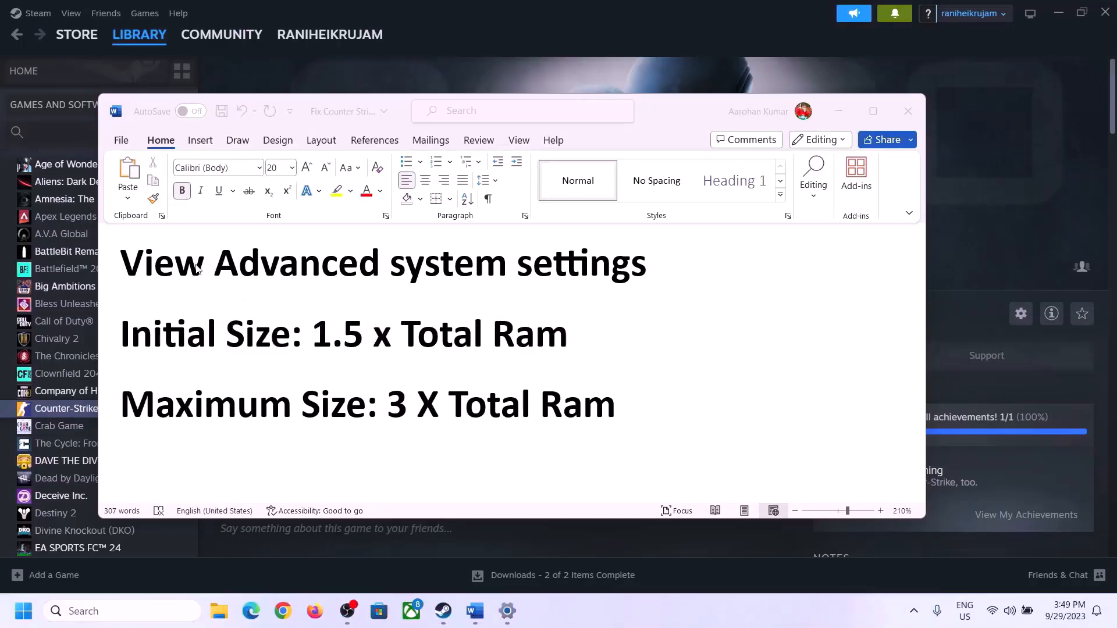
Copy "View Advanced system settings" from the notes and use it in Windows search to open that control panel item.
{"action": "left_click", "coordinate": [135, 268]}
{"action": "left_click_drag", "start_coordinate": [132, 268], "coordinate": [620, 275]}
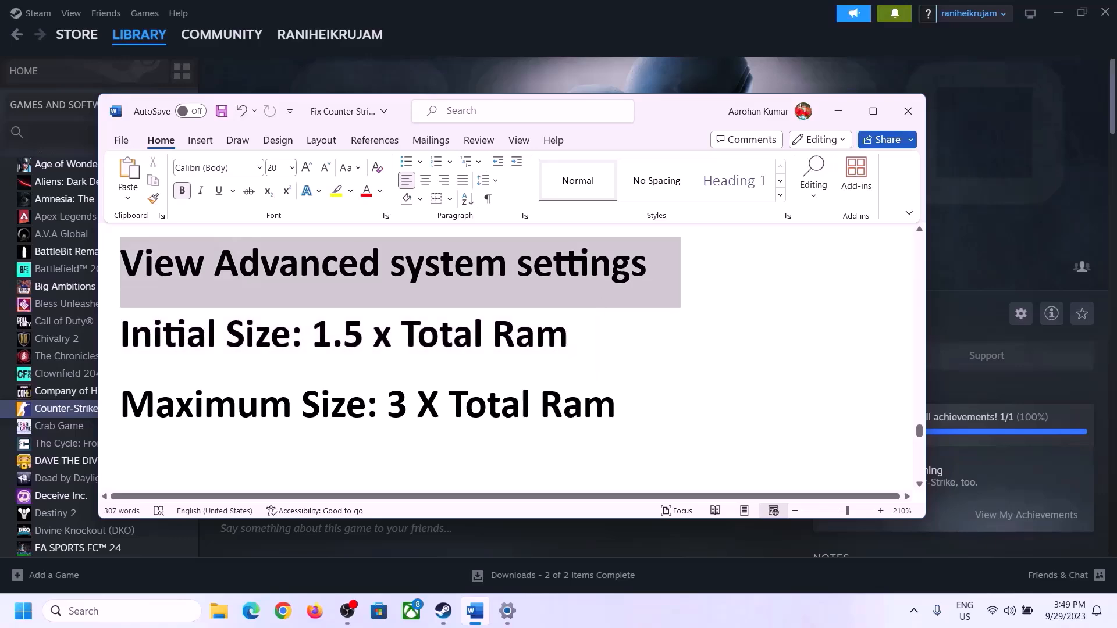
{"action": "key", "text": "ctrl+c"}
{"action": "left_click", "coordinate": [133, 611]}
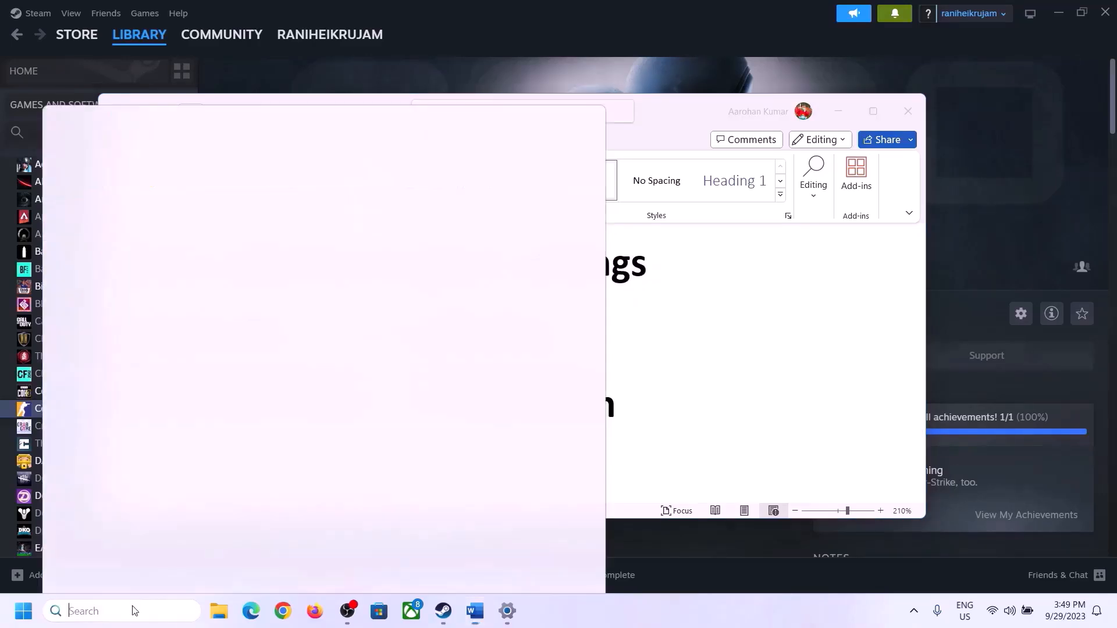
{"action": "key", "text": "ctrl+v"}
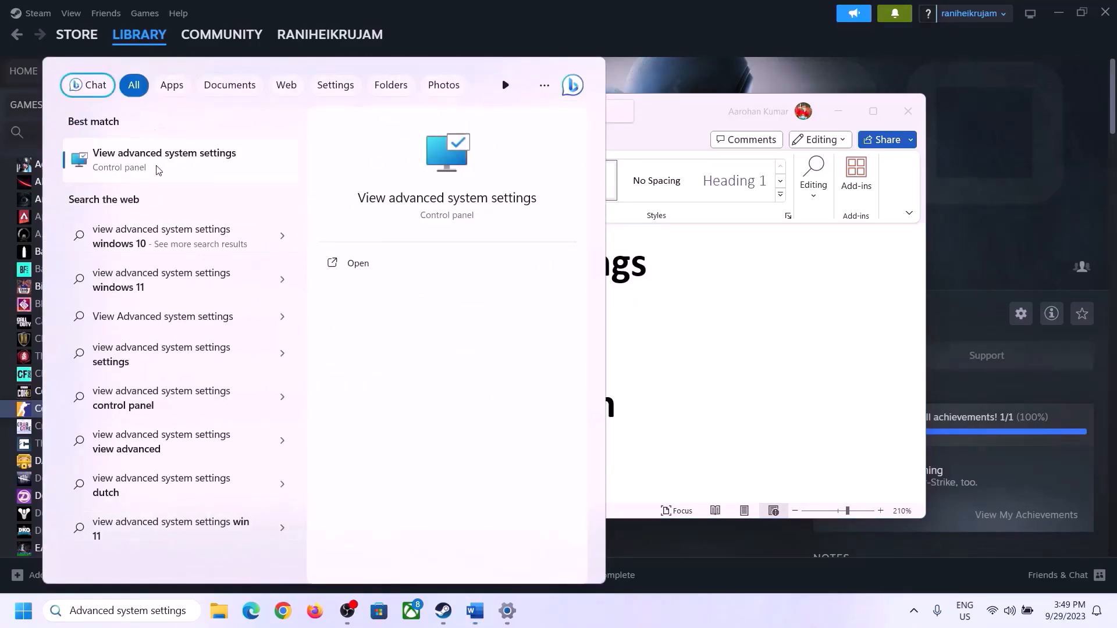
{"action": "left_click", "coordinate": [155, 168]}
Open the virtual memory settings from the advanced Performance Options in System Properties.
{"action": "left_click_drag", "start_coordinate": [232, 114], "coordinate": [491, 193]}
{"action": "left_click", "coordinate": [620, 297]}
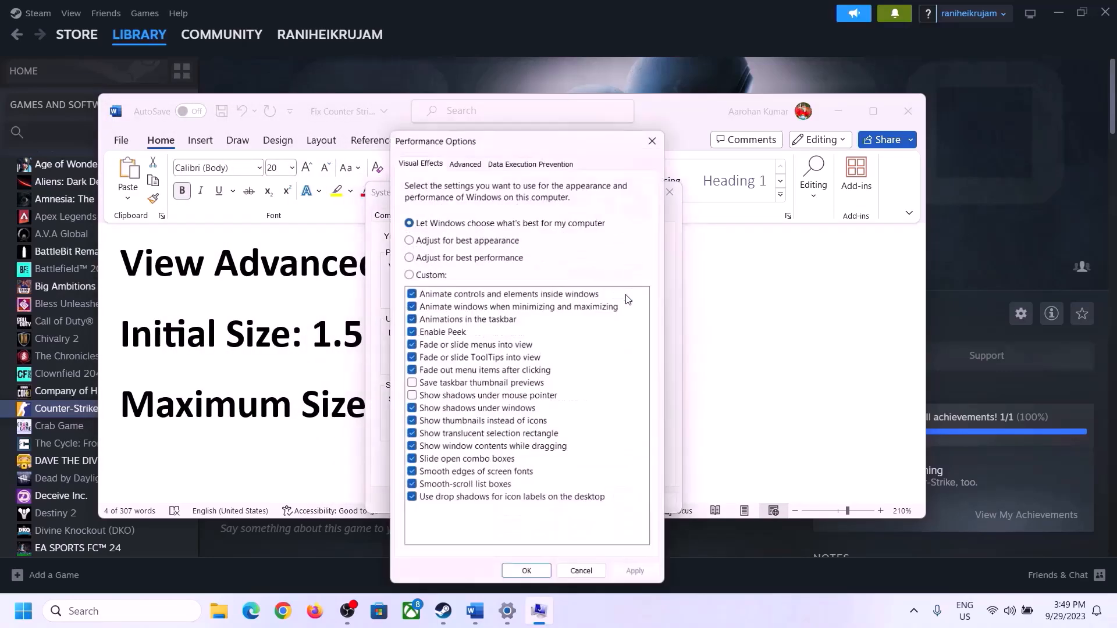
{"action": "left_click", "coordinate": [466, 164]}
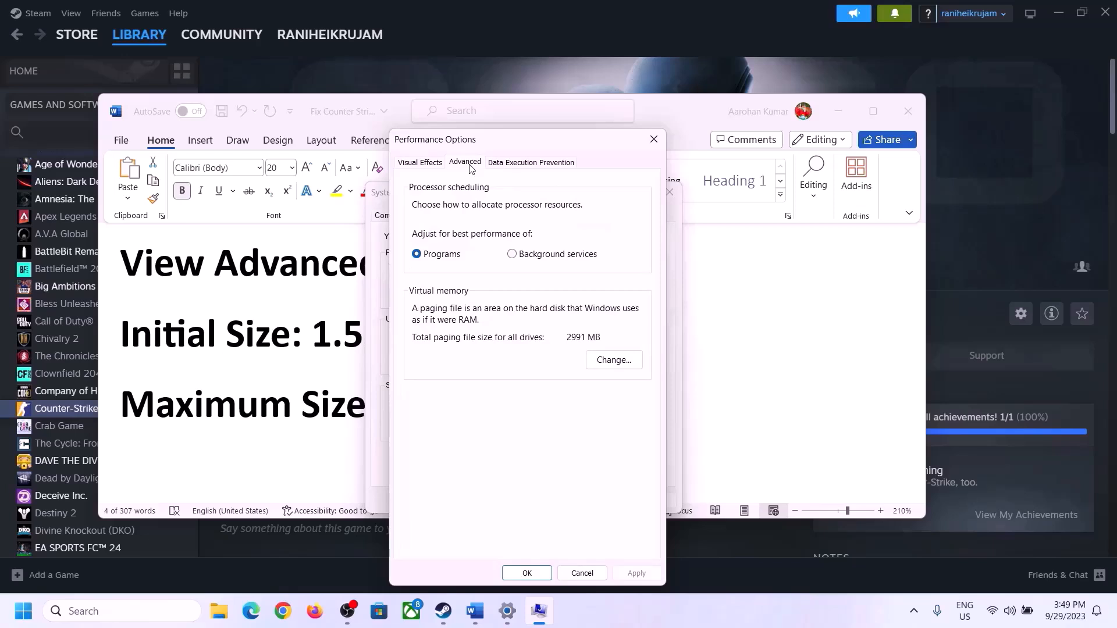
{"action": "left_click", "coordinate": [619, 360]}
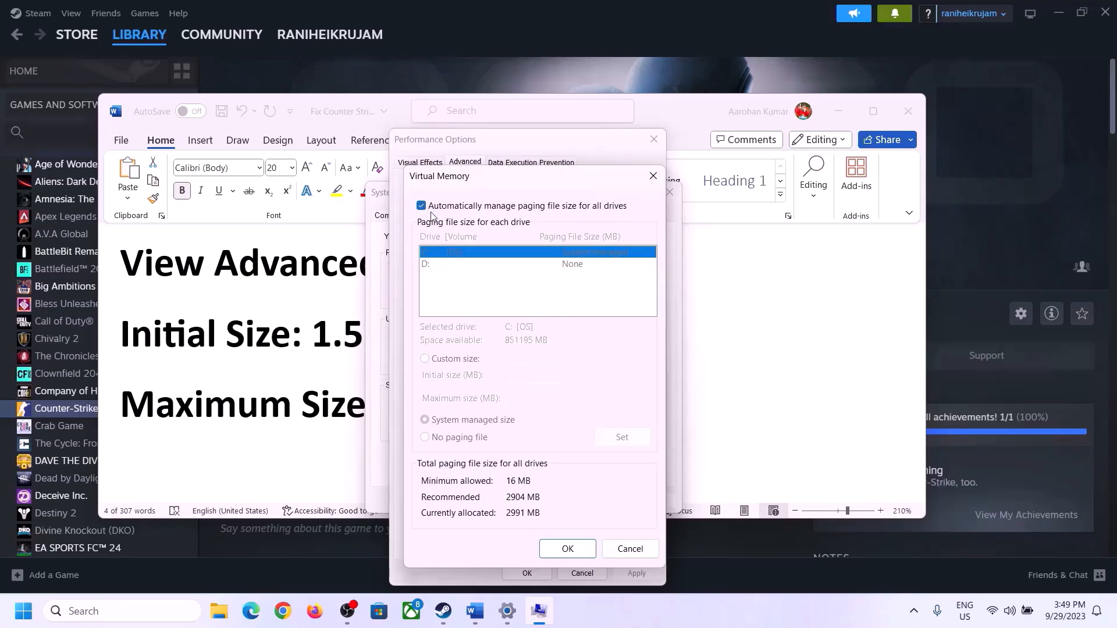
Turn off automatic paging file management and choose a custom size for drive C:.
{"action": "left_click", "coordinate": [421, 206]}
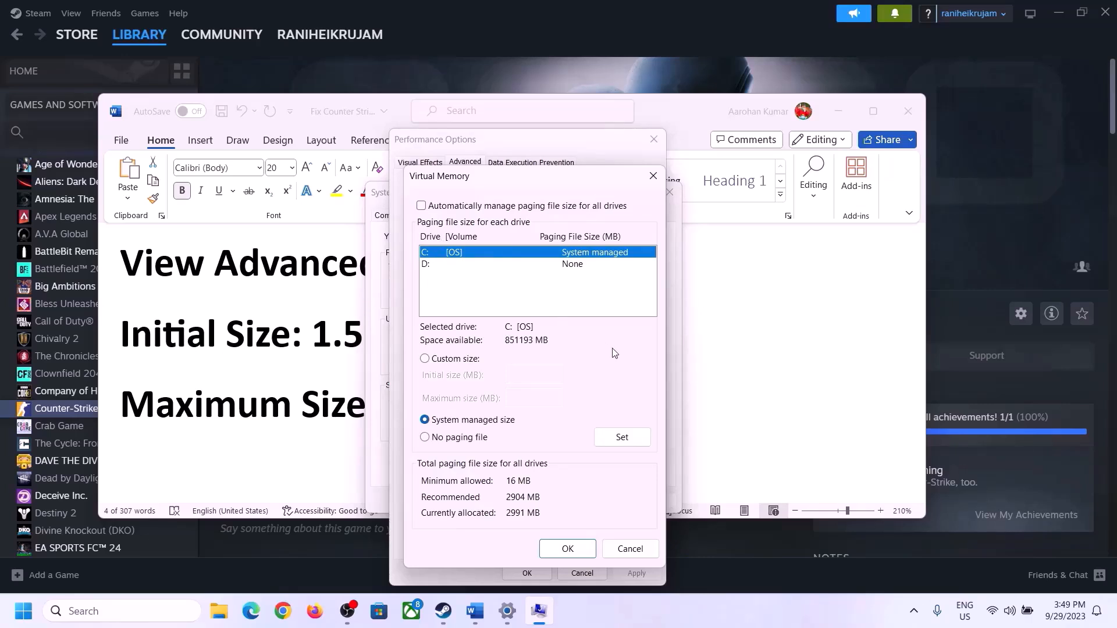
{"action": "left_click", "coordinate": [425, 360]}
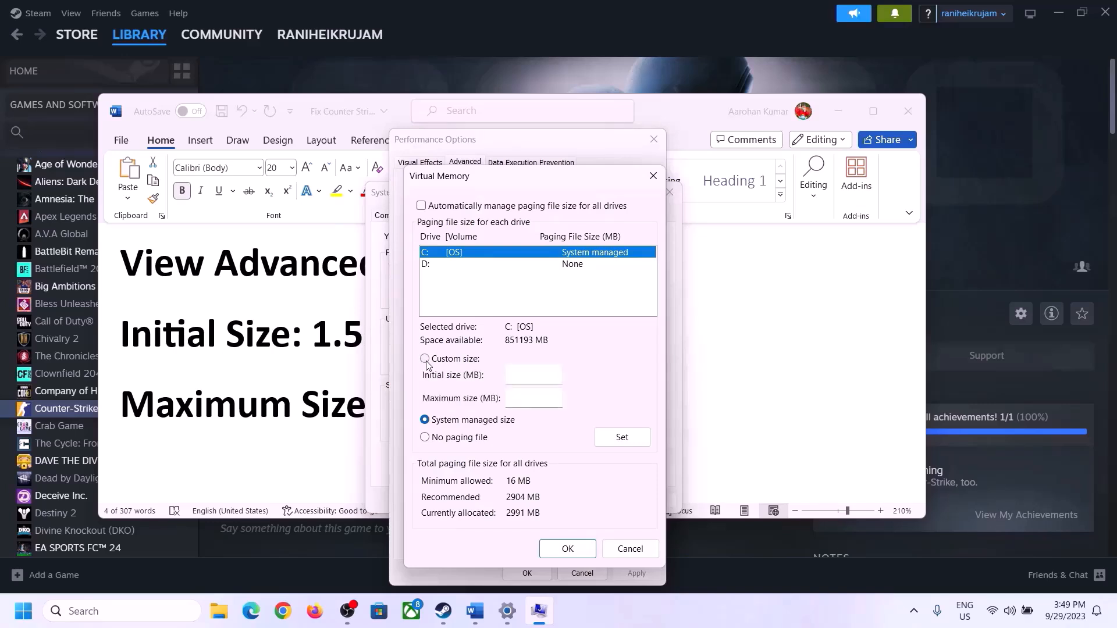
{"action": "left_click", "coordinate": [535, 375]}
Highlight the initial size formula "1.5 x Total Ram" in the notes and look up the installed RAM on the Settings About page.
{"action": "left_click", "coordinate": [329, 358]}
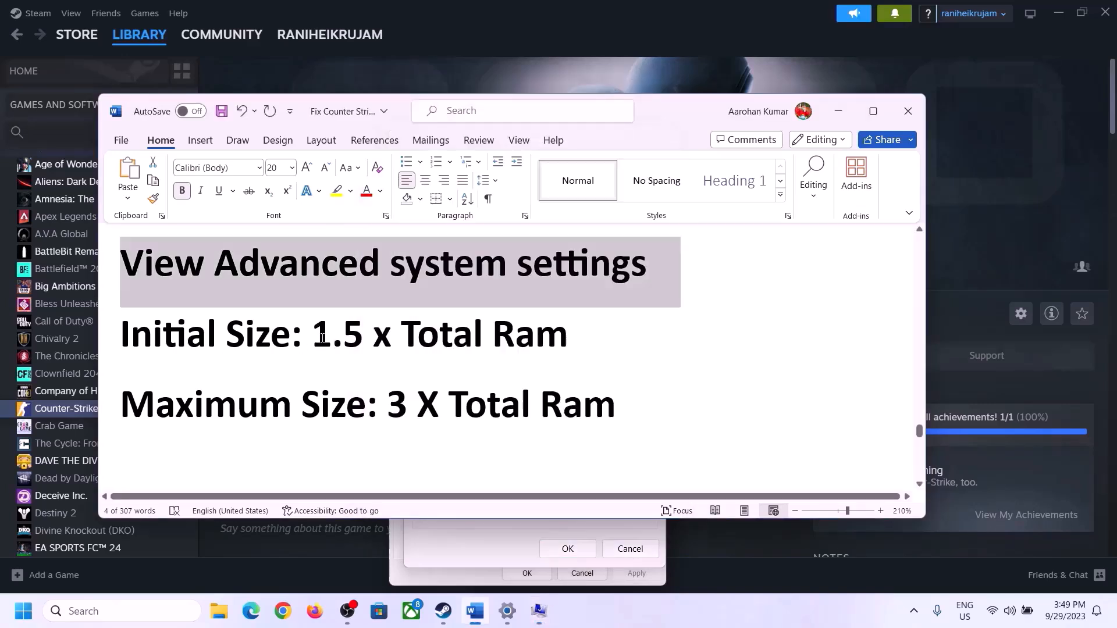
{"action": "left_click_drag", "start_coordinate": [314, 337], "coordinate": [517, 344]}
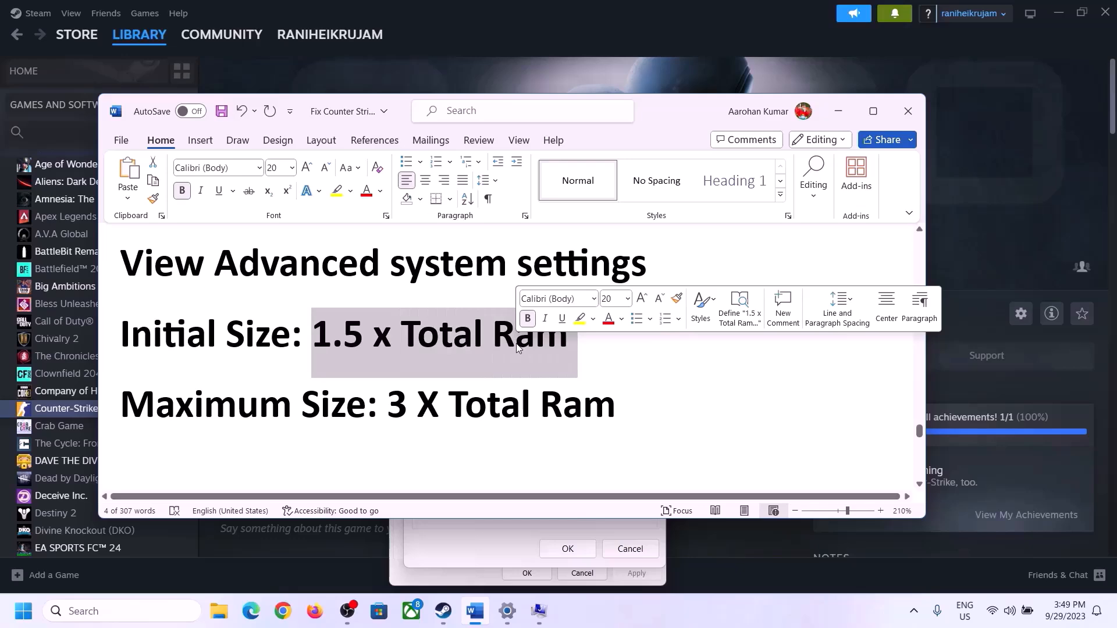
{"action": "left_click", "coordinate": [508, 614]}
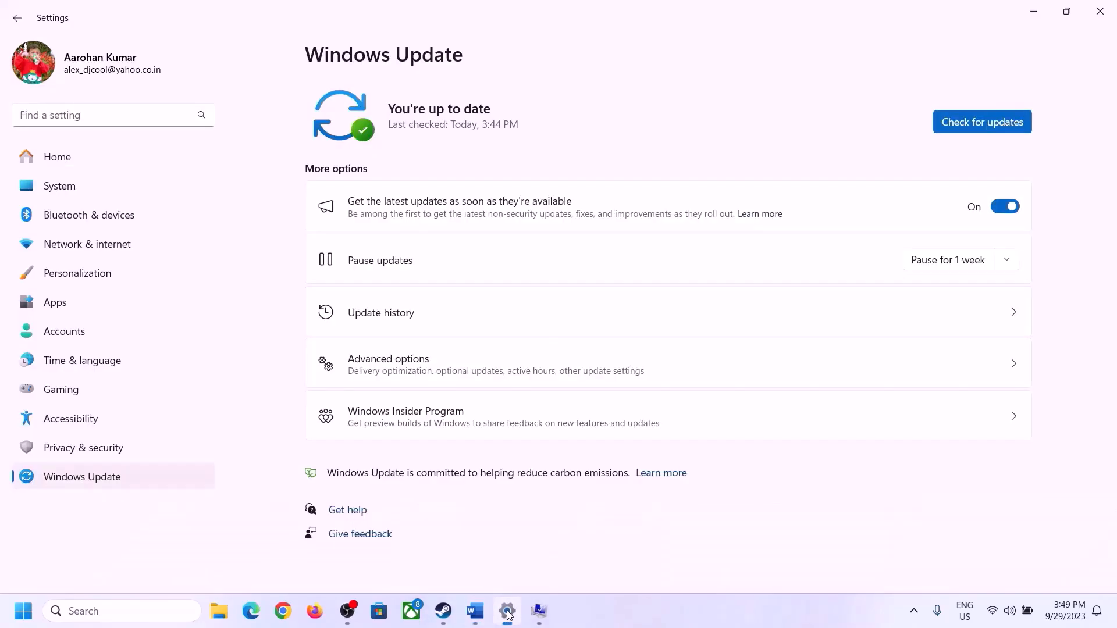
{"action": "left_click", "coordinate": [52, 195]}
{"action": "scroll", "coordinate": [411, 416], "scroll_direction": "down", "scroll_amount": 10}
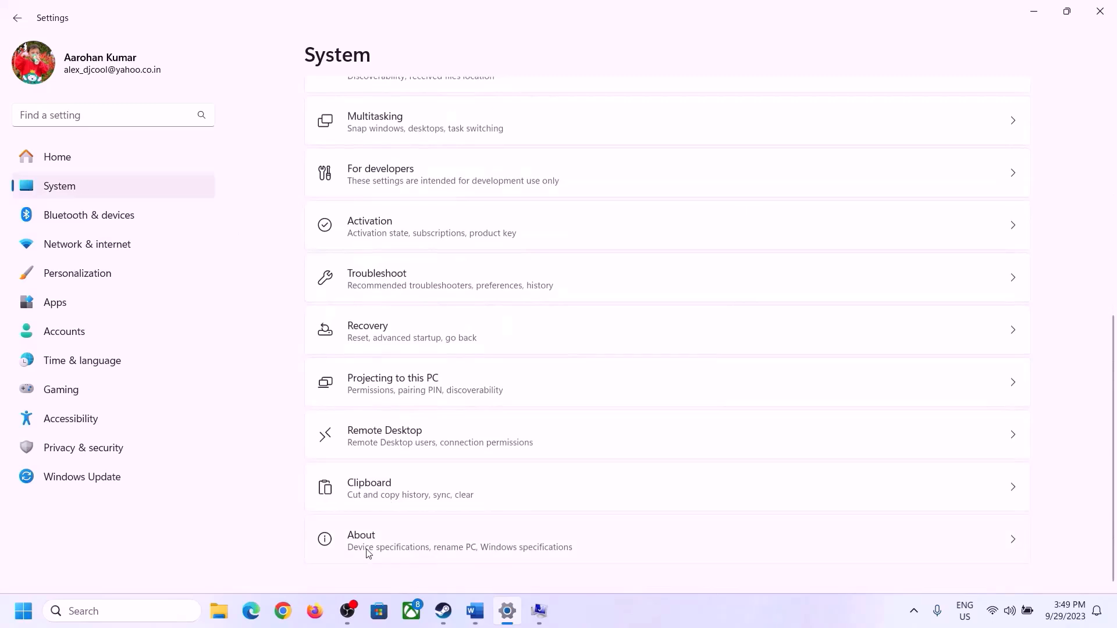
{"action": "left_click", "coordinate": [368, 550]}
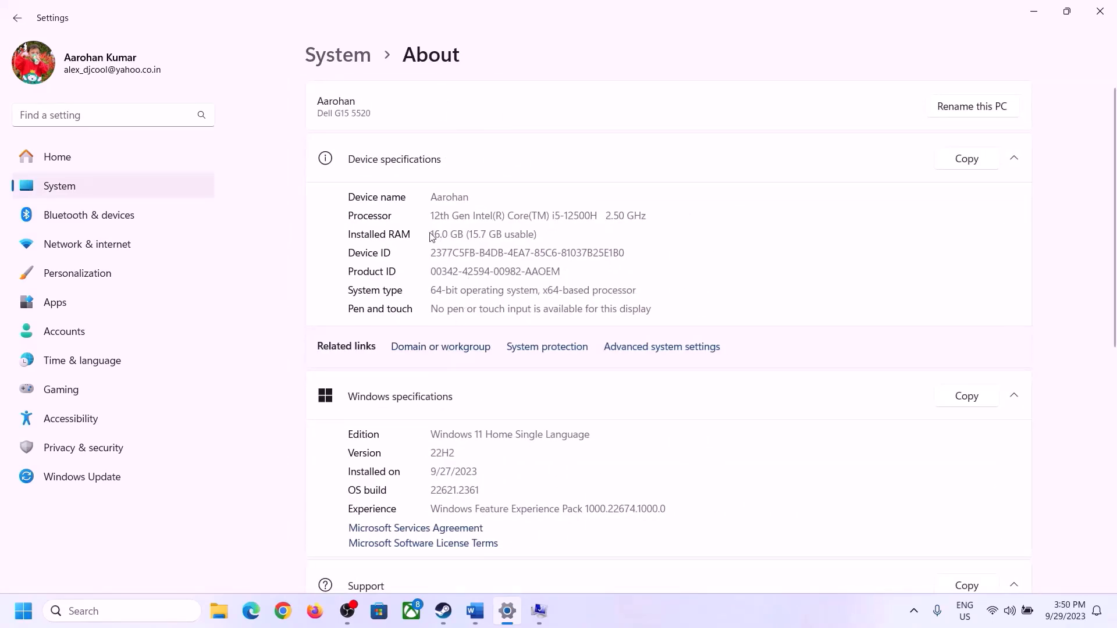
{"action": "left_click_drag", "start_coordinate": [443, 232], "coordinate": [433, 233]}
{"action": "left_click", "coordinate": [439, 233]}
{"action": "left_click_drag", "start_coordinate": [441, 233], "coordinate": [427, 233]}
Return to the Virtual Memory dialog, launch Calculator through the Run dialog, and place it beside the size formulas in the notes.
{"action": "left_click", "coordinate": [540, 614]}
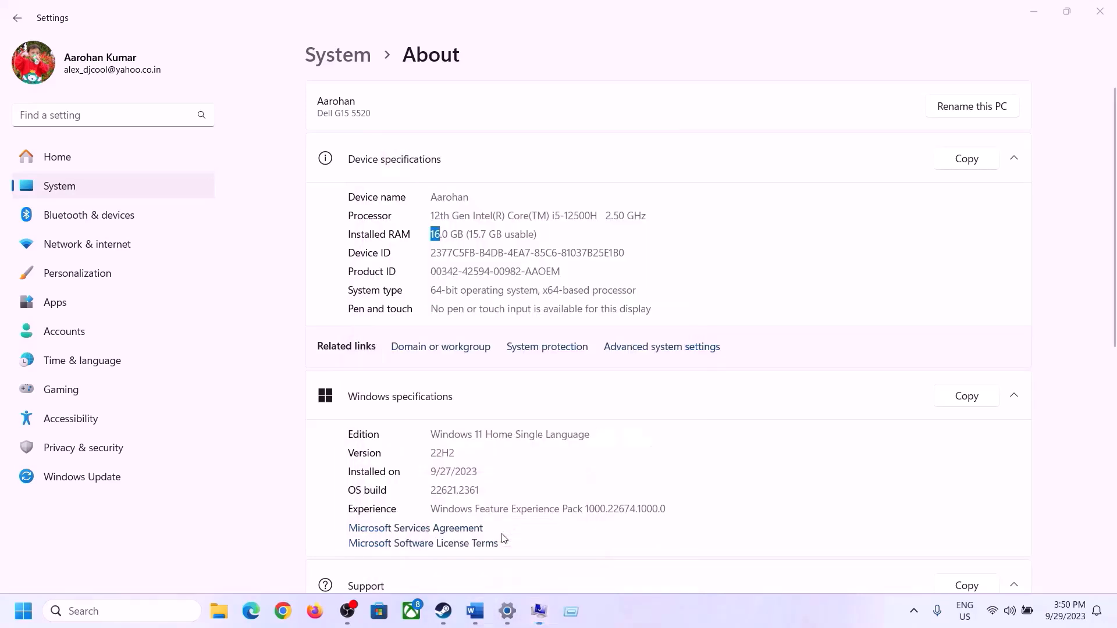
{"action": "key", "text": "super+r"}
{"action": "type", "text": "ca"}
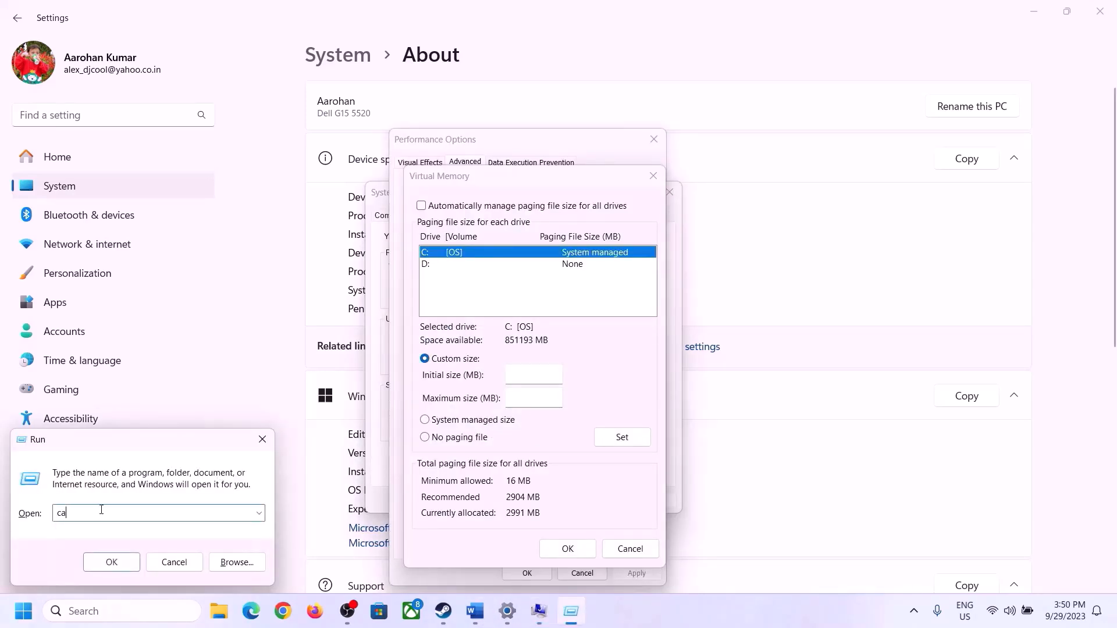
{"action": "left_click", "coordinate": [111, 562]}
{"action": "left_click_drag", "start_coordinate": [139, 21], "coordinate": [815, 194]}
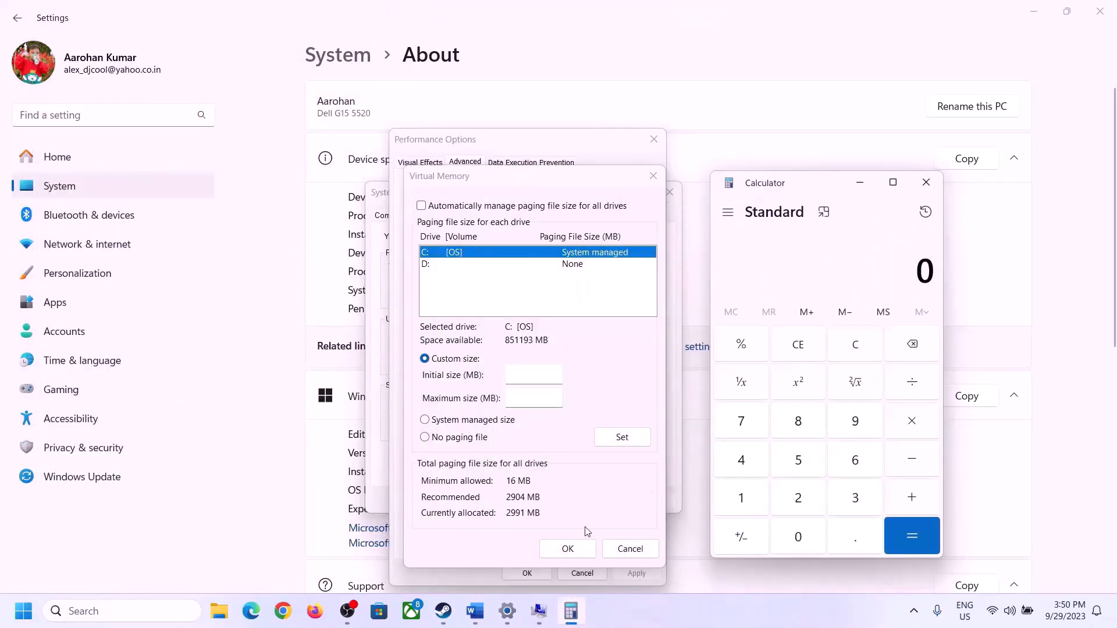
{"action": "left_click", "coordinate": [475, 611]}
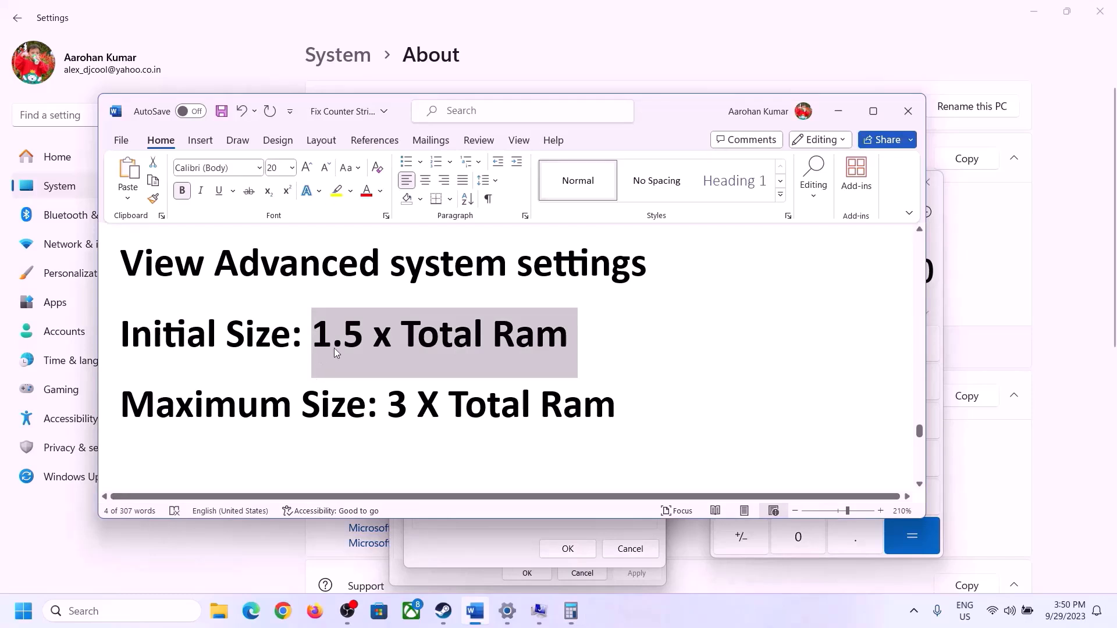
{"action": "left_click", "coordinate": [571, 611]}
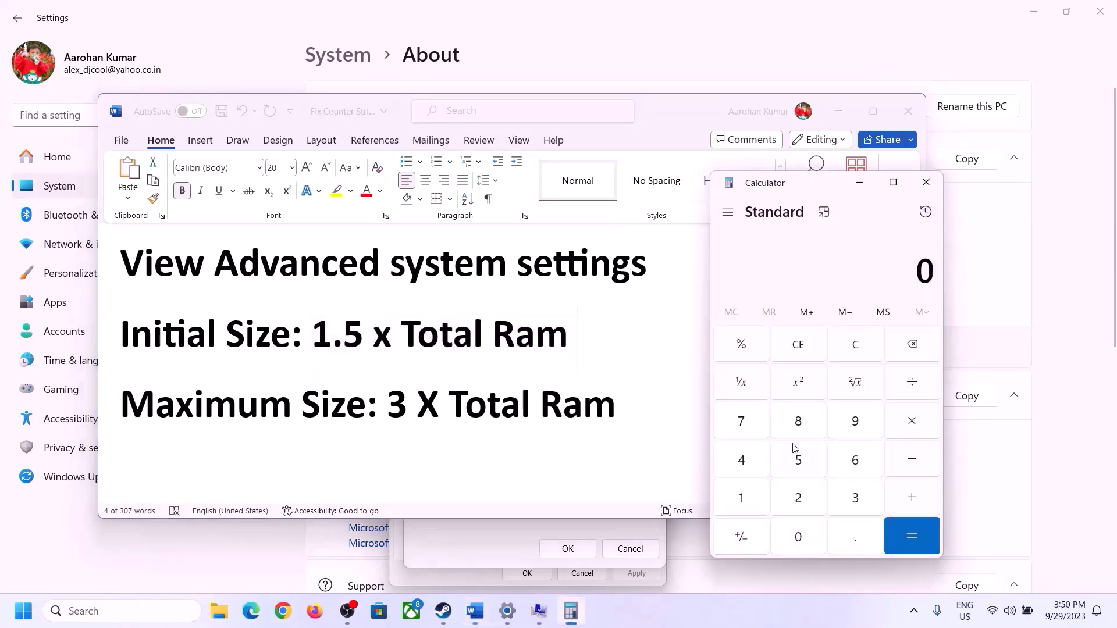
{"action": "left_click", "coordinate": [745, 499]}
{"action": "left_click", "coordinate": [850, 468]}
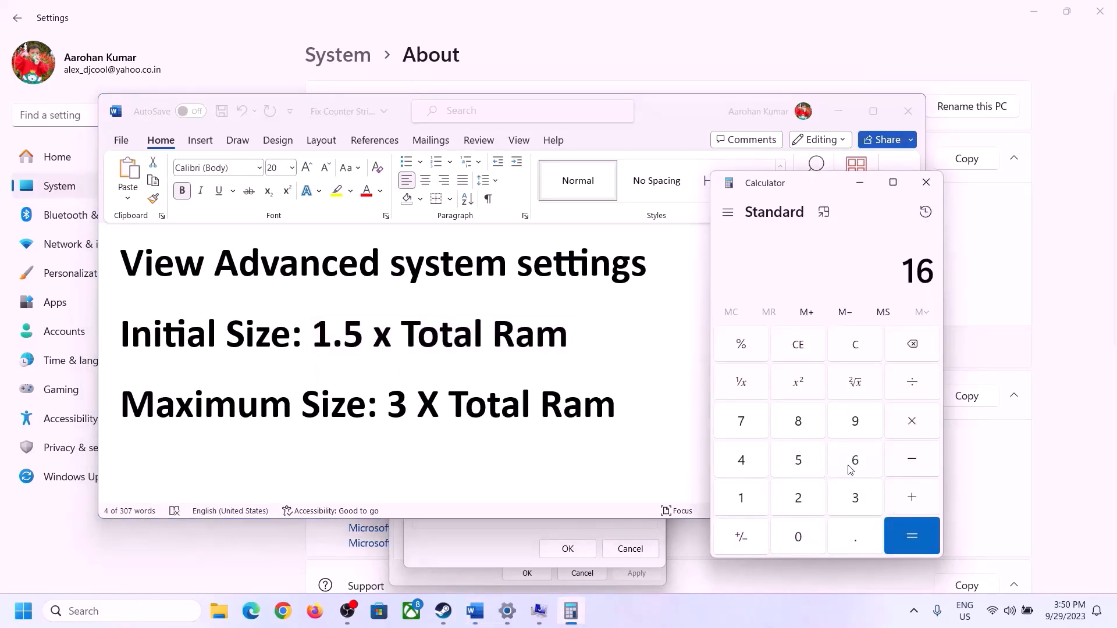
{"action": "left_click", "coordinate": [856, 348]}
Calculate 16 × 1024 in Calculator to convert the installed RAM to megabytes.
{"action": "left_click", "coordinate": [747, 499]}
{"action": "left_click", "coordinate": [854, 463]}
{"action": "left_click", "coordinate": [911, 425]}
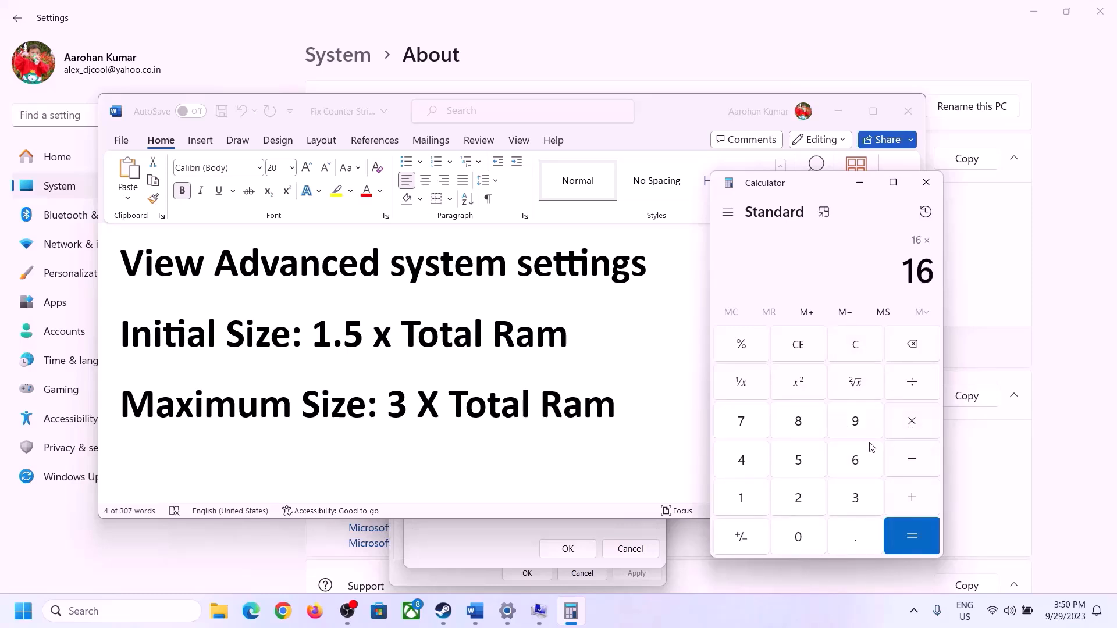
{"action": "left_click", "coordinate": [740, 505]}
{"action": "left_click", "coordinate": [800, 528]}
{"action": "left_click", "coordinate": [802, 507]}
{"action": "left_click", "coordinate": [750, 471]}
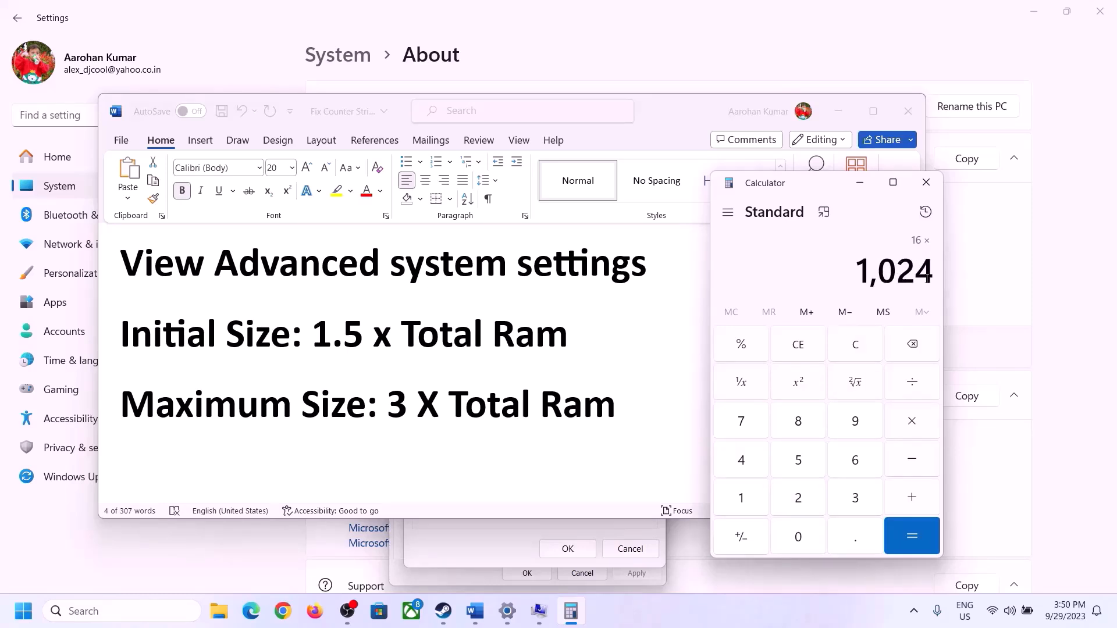
{"action": "left_click", "coordinate": [912, 534]}
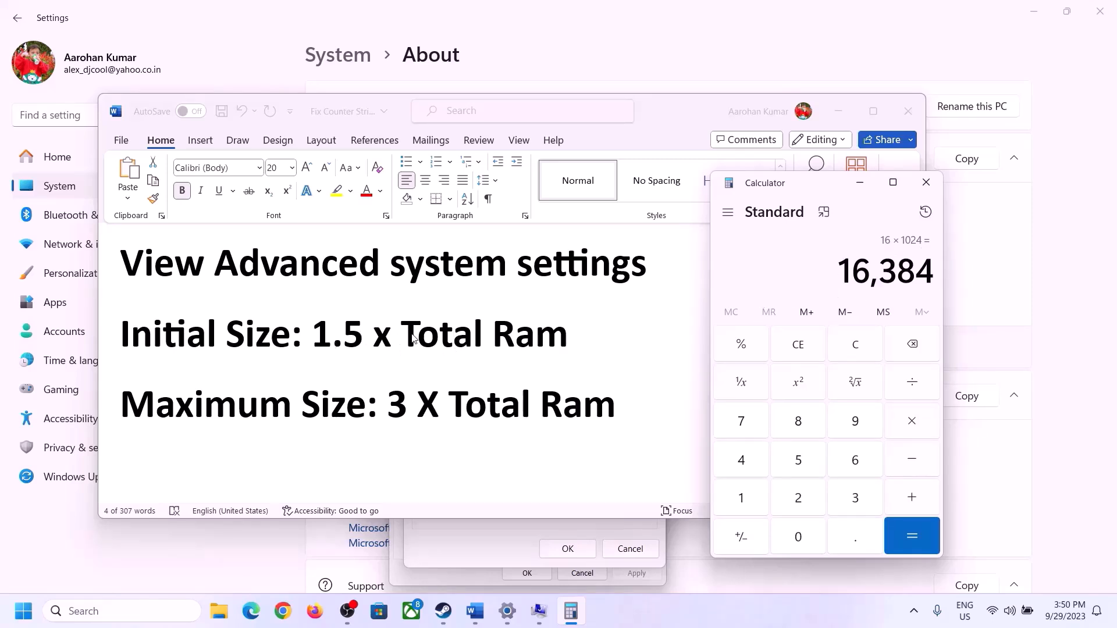
Multiply the converted RAM amount, 16384, by 1.5 in Calculator to get the initial paging file size.
{"action": "left_click", "coordinate": [912, 421]}
{"action": "left_click", "coordinate": [744, 499]}
{"action": "left_click", "coordinate": [852, 541]}
{"action": "left_click", "coordinate": [804, 464]}
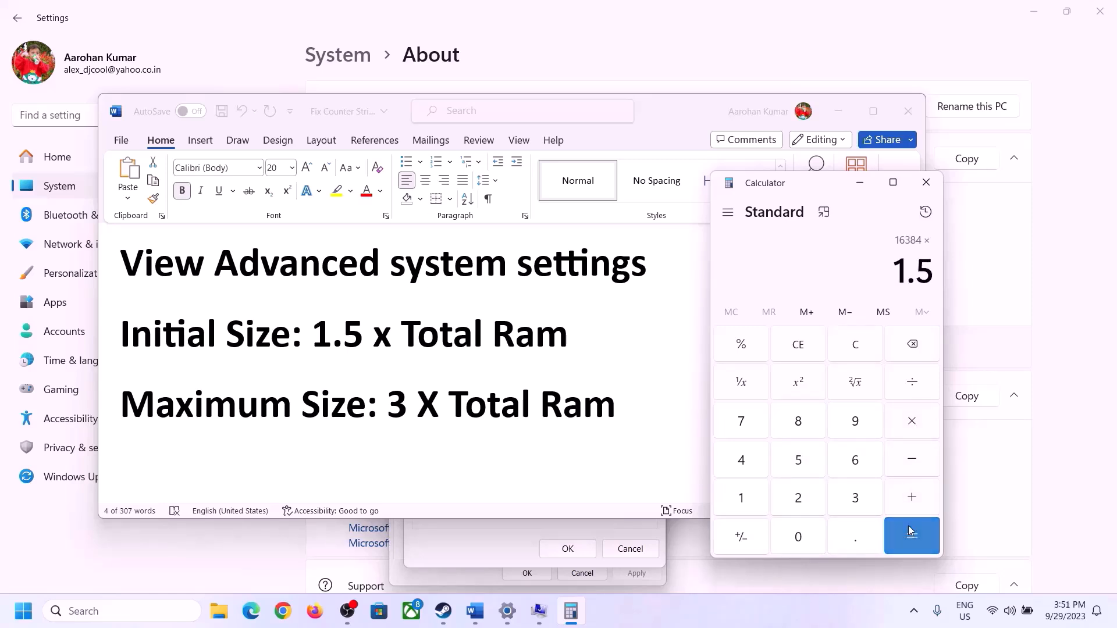
{"action": "left_click", "coordinate": [908, 513]}
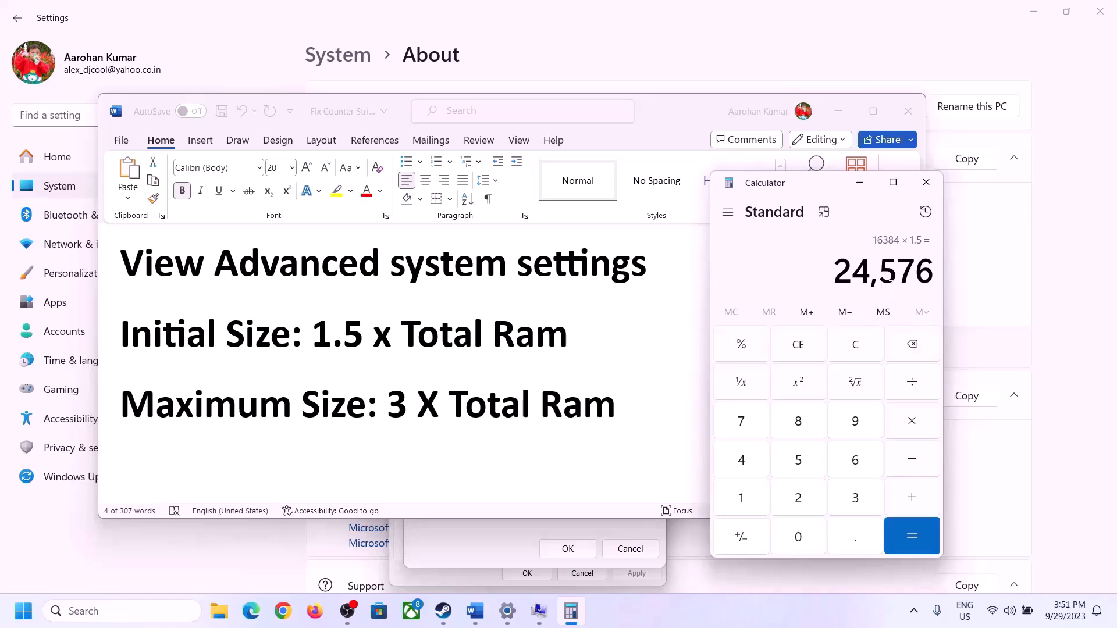
Return to the Virtual Memory dialog and set the custom initial size for drive C: to 24576 MB.
{"action": "left_click", "coordinate": [497, 539]}
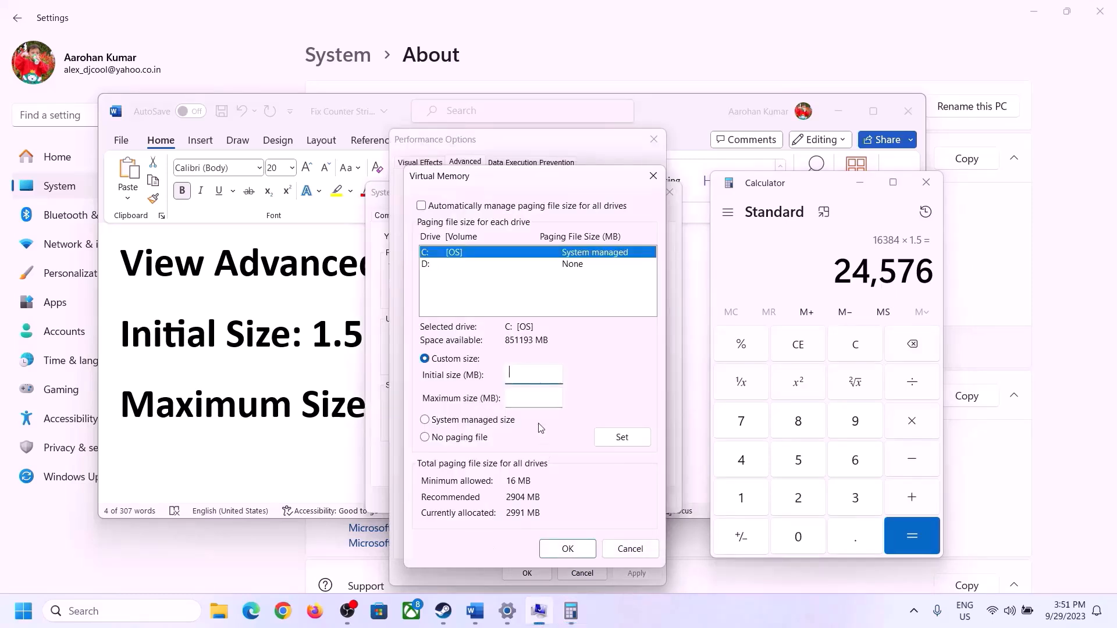
{"action": "left_click", "coordinate": [525, 368]}
{"action": "type", "text": "24576"}
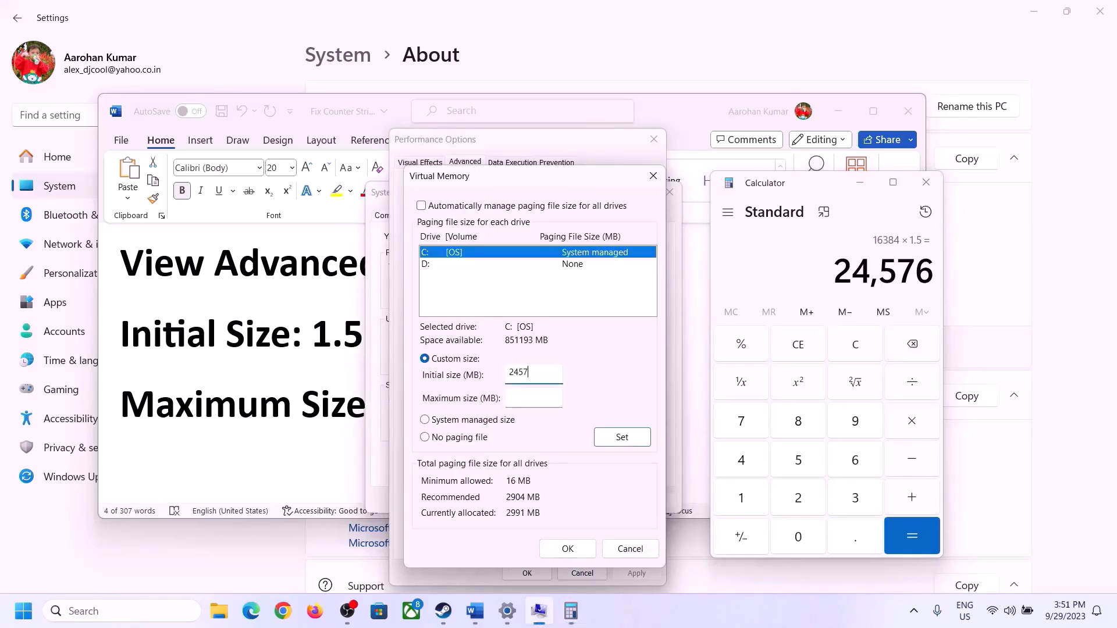
{"action": "left_click", "coordinate": [559, 397]}
Check the maximum size formula in the notes, clear Calculator, and reopen the Settings About page to recheck the installed RAM.
{"action": "left_click", "coordinate": [318, 412]}
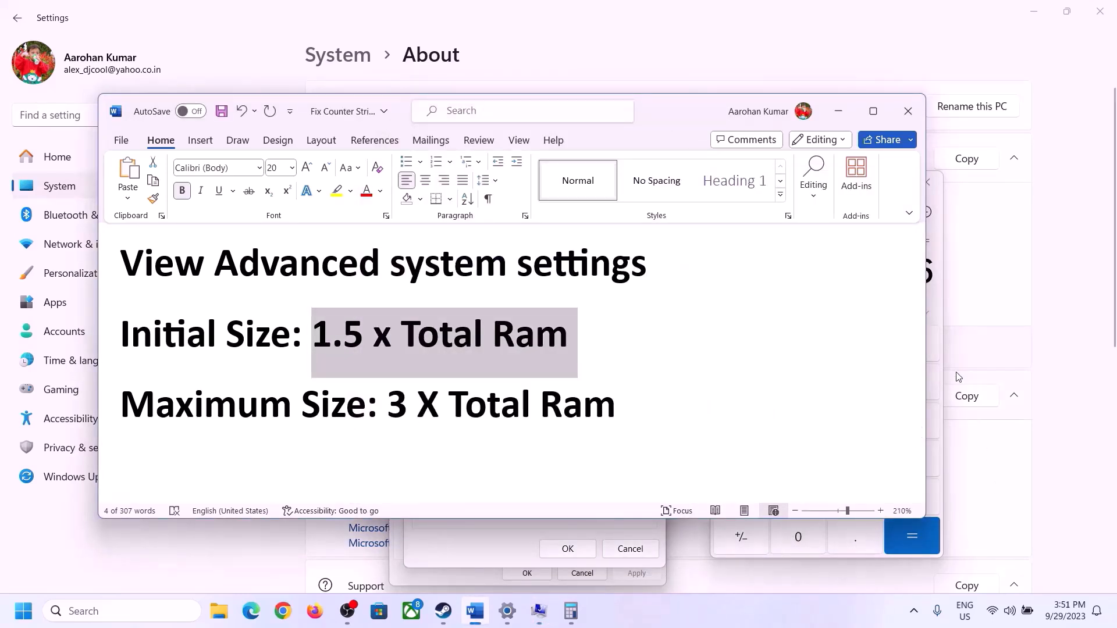
{"action": "left_click", "coordinate": [937, 301]}
{"action": "left_click", "coordinate": [855, 345]}
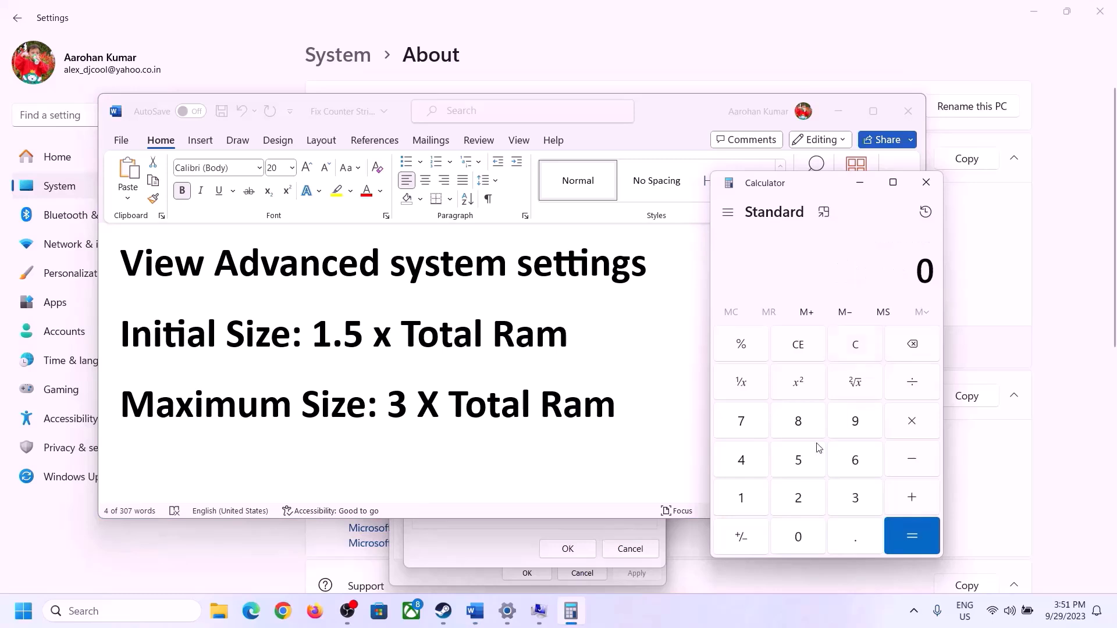
{"action": "left_click", "coordinate": [508, 611]}
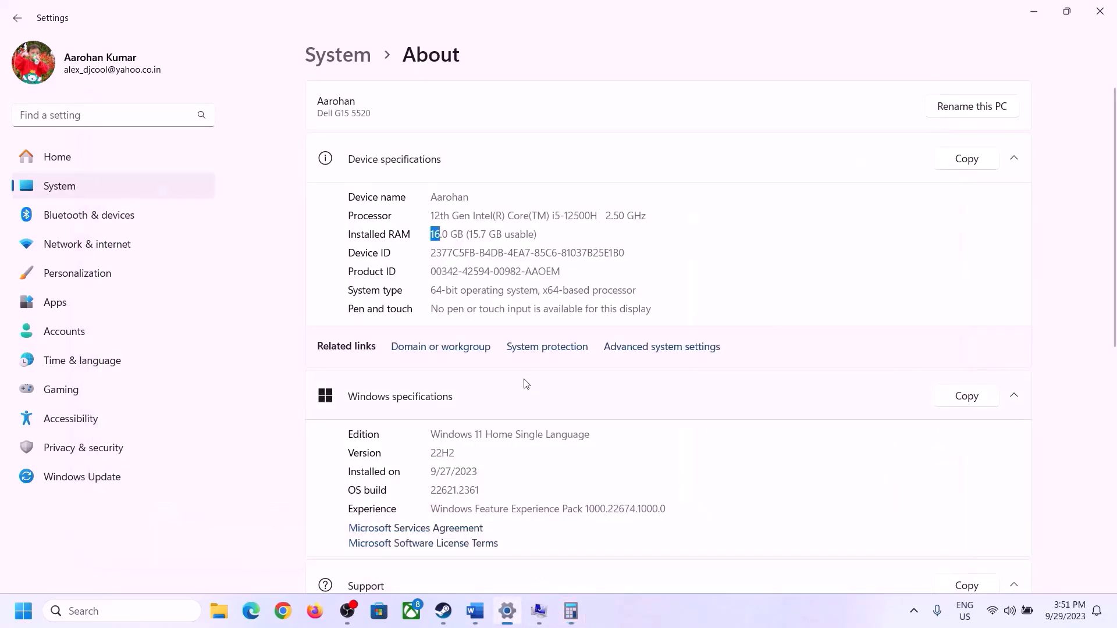
Return to Calculator and compute 16 × 1024 again to convert the installed RAM to megabytes.
{"action": "left_click", "coordinate": [570, 611]}
{"action": "left_click", "coordinate": [747, 497]}
{"action": "left_click", "coordinate": [850, 461]}
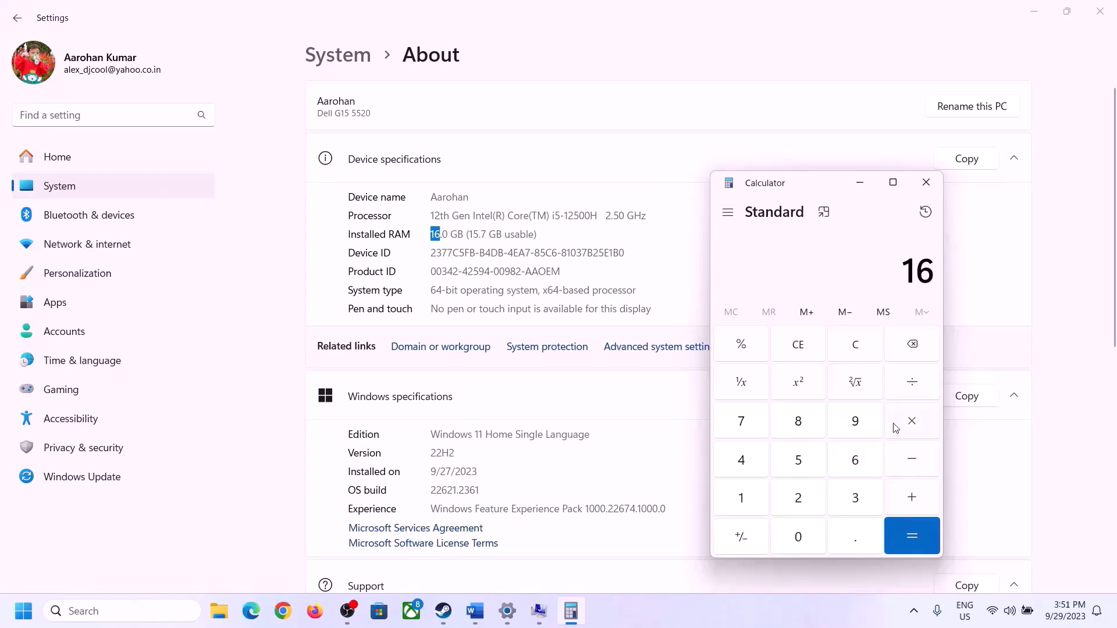
{"action": "left_click", "coordinate": [907, 423]}
{"action": "left_click", "coordinate": [748, 494]}
{"action": "left_click", "coordinate": [790, 534]}
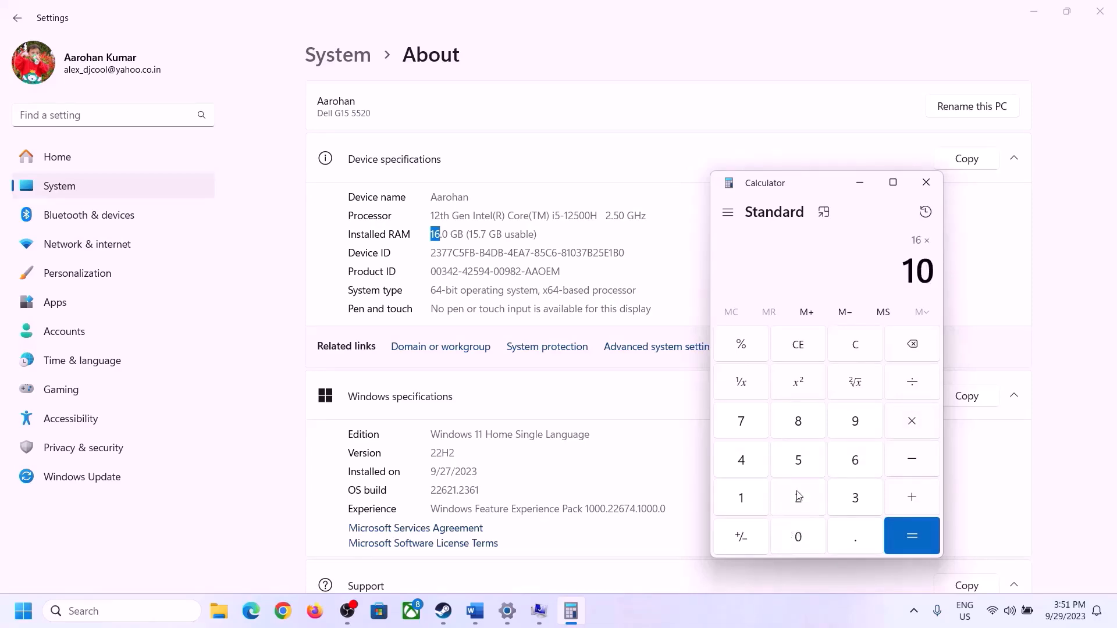
{"action": "left_click", "coordinate": [798, 496]}
{"action": "left_click", "coordinate": [740, 462]}
{"action": "left_click", "coordinate": [903, 536]}
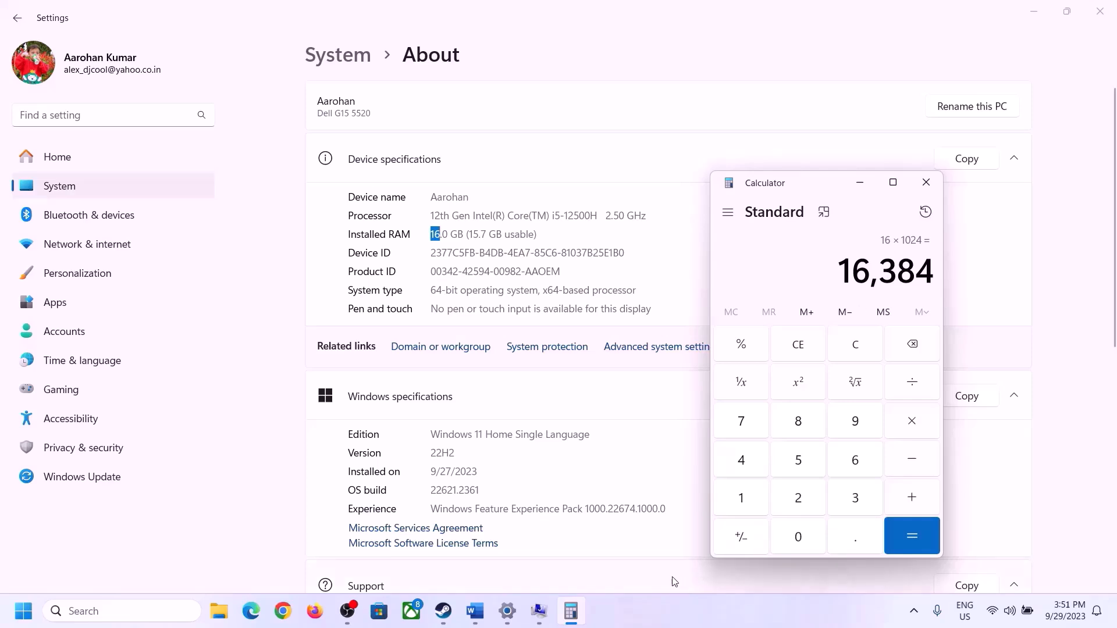
Consult the maximum size formula in the notes and multiply the converted RAM amount by 3 in Calculator.
{"action": "left_click", "coordinate": [465, 622]}
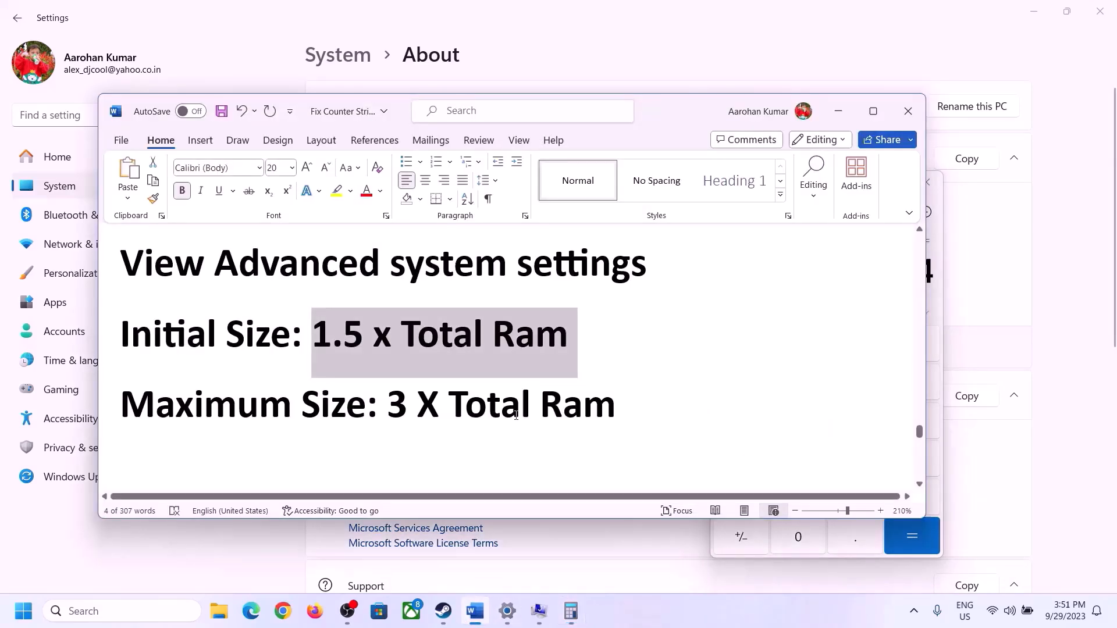
{"action": "left_click", "coordinate": [570, 610]}
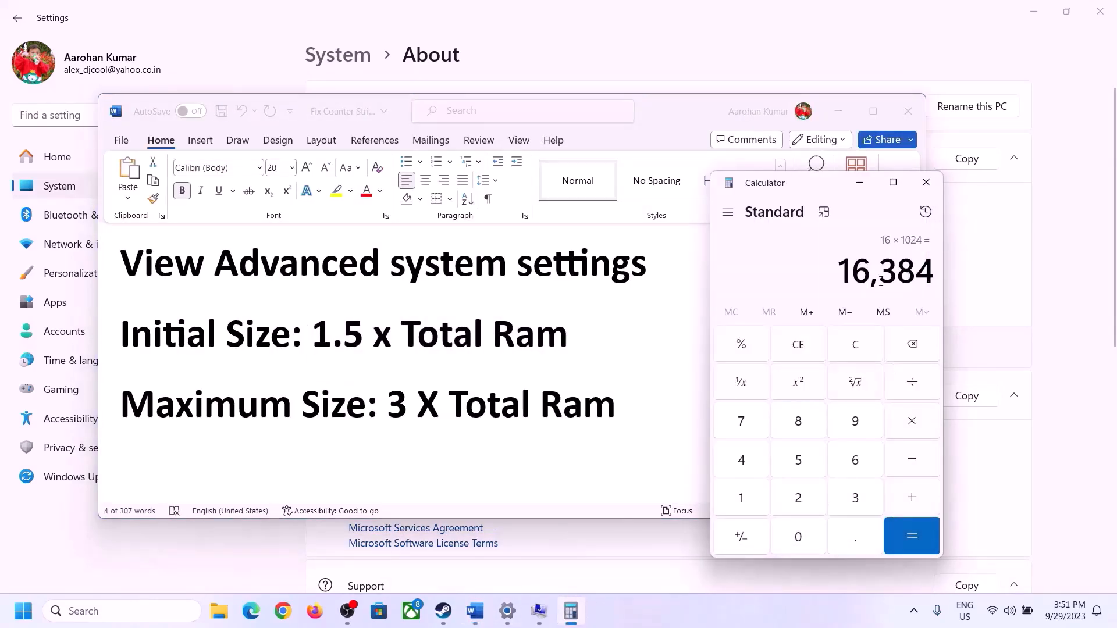
{"action": "left_click", "coordinate": [911, 422]}
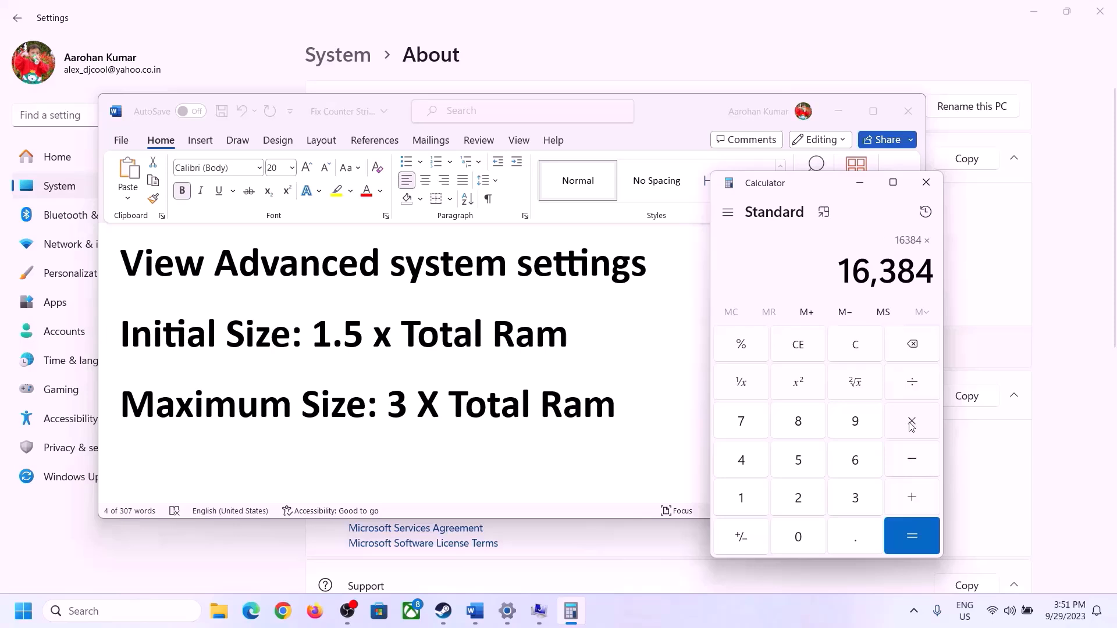
{"action": "left_click", "coordinate": [840, 501]}
{"action": "left_click", "coordinate": [921, 533]}
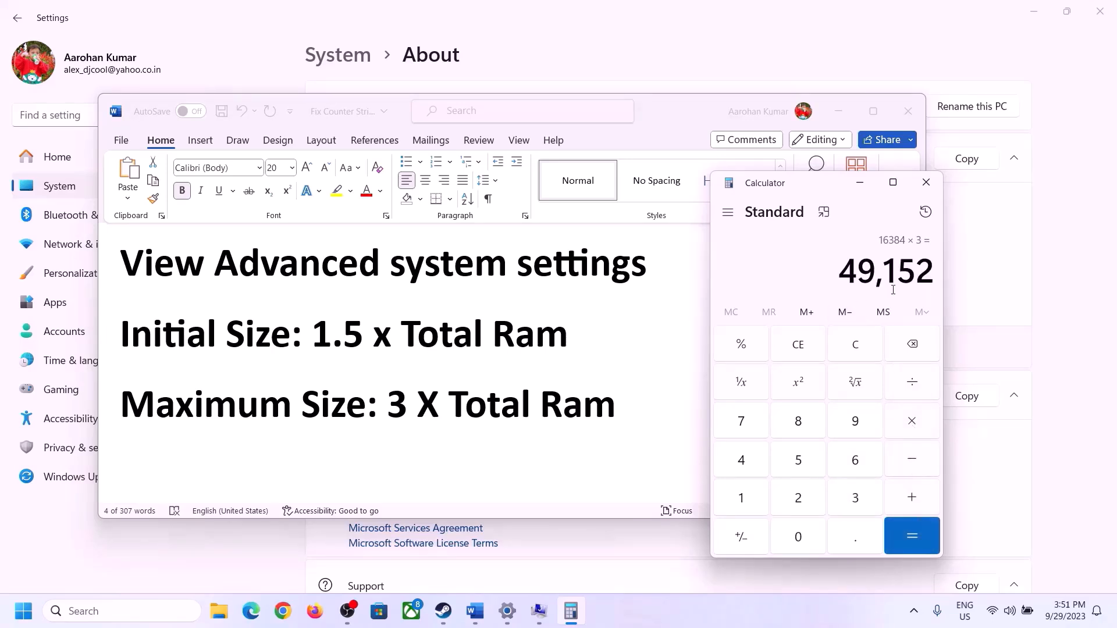
Set the maximum paging file size for drive C: to 49152 MB, apply the custom sizes, and acknowledge the restart notice.
{"action": "left_click", "coordinate": [540, 611]}
{"action": "left_click", "coordinate": [529, 400]}
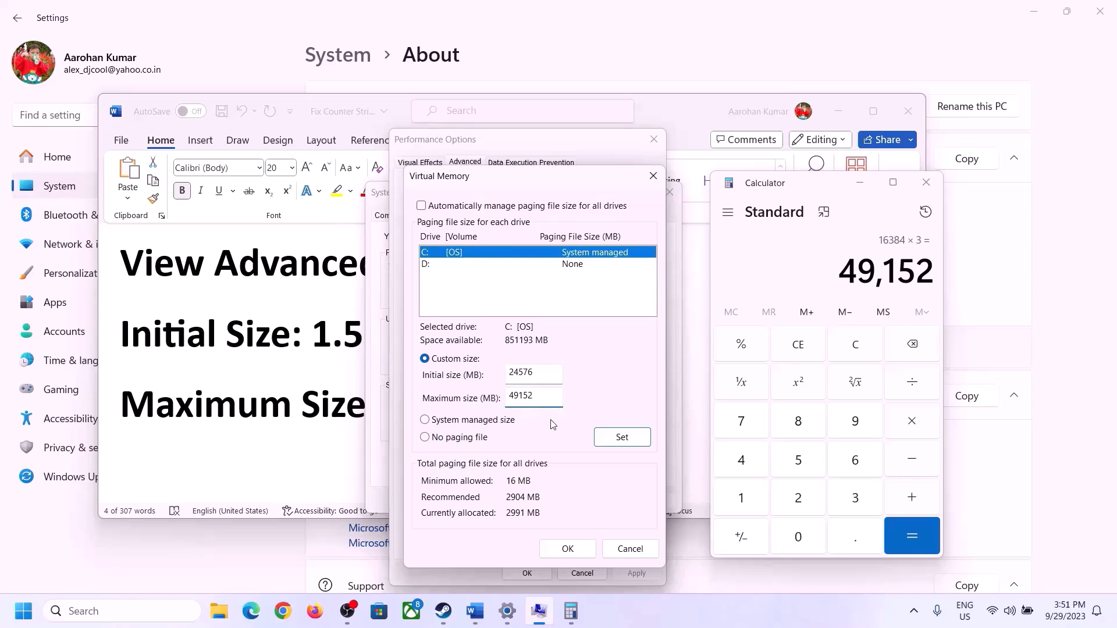
{"action": "left_click", "coordinate": [622, 440]}
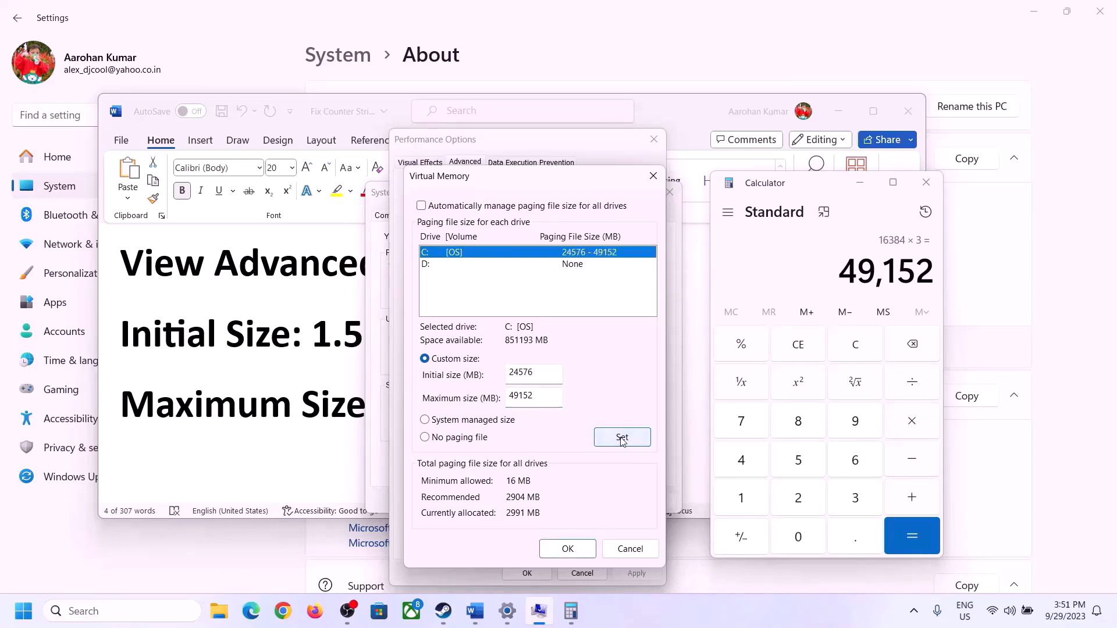
{"action": "left_click", "coordinate": [567, 548]}
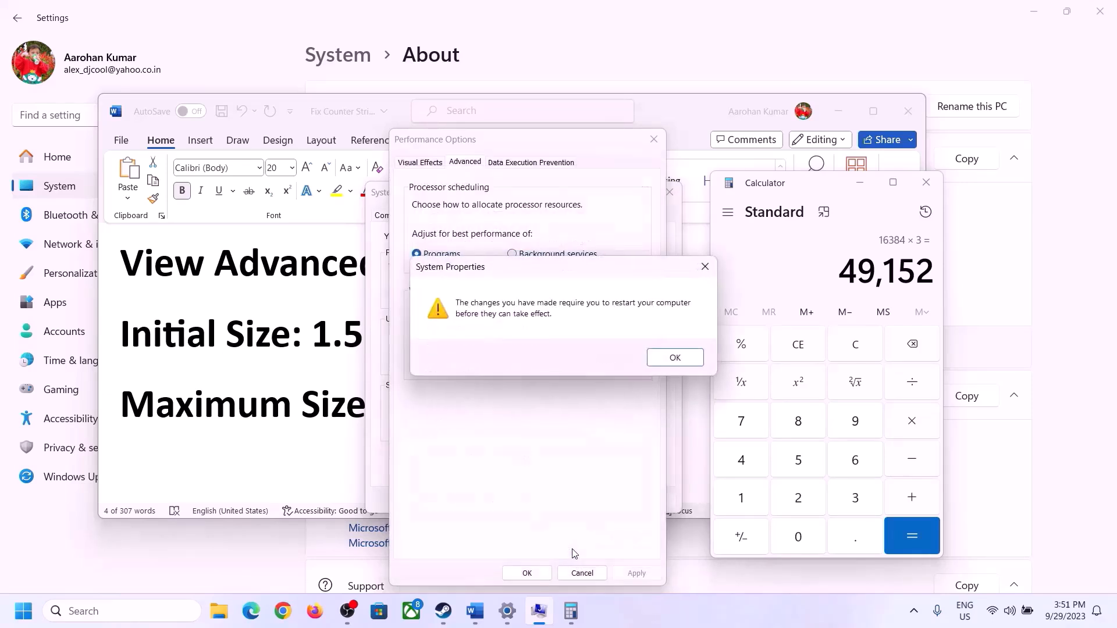
{"action": "left_click", "coordinate": [694, 360]}
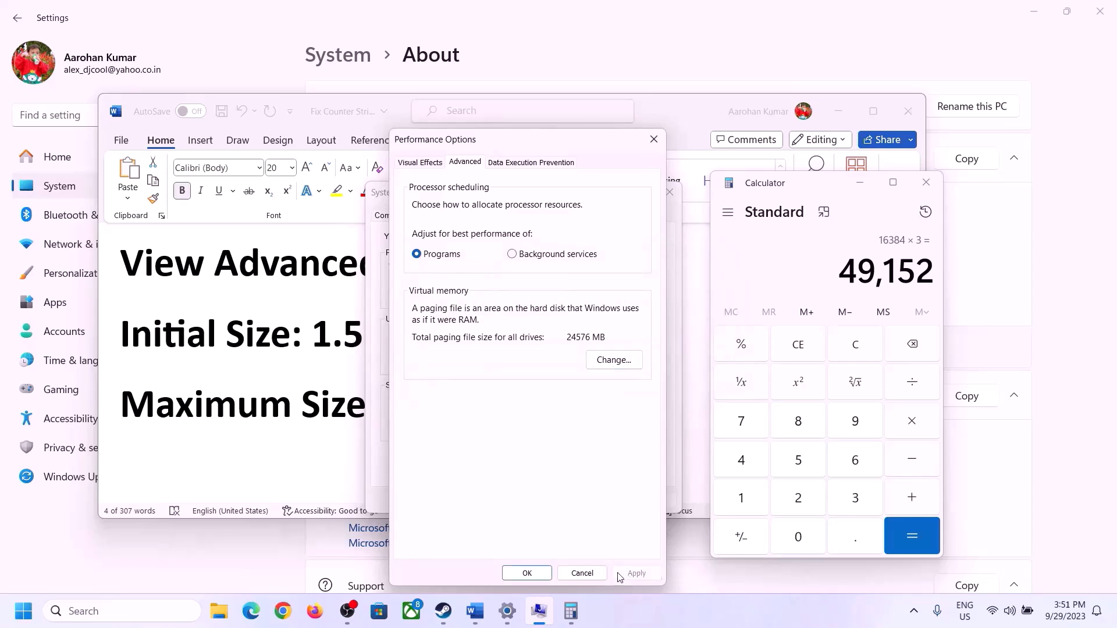
Accept the Performance Options and System Properties dialogs and dismiss the restart prompt without restarting the computer.
{"action": "left_click", "coordinate": [529, 574]}
{"action": "left_click", "coordinate": [520, 500]}
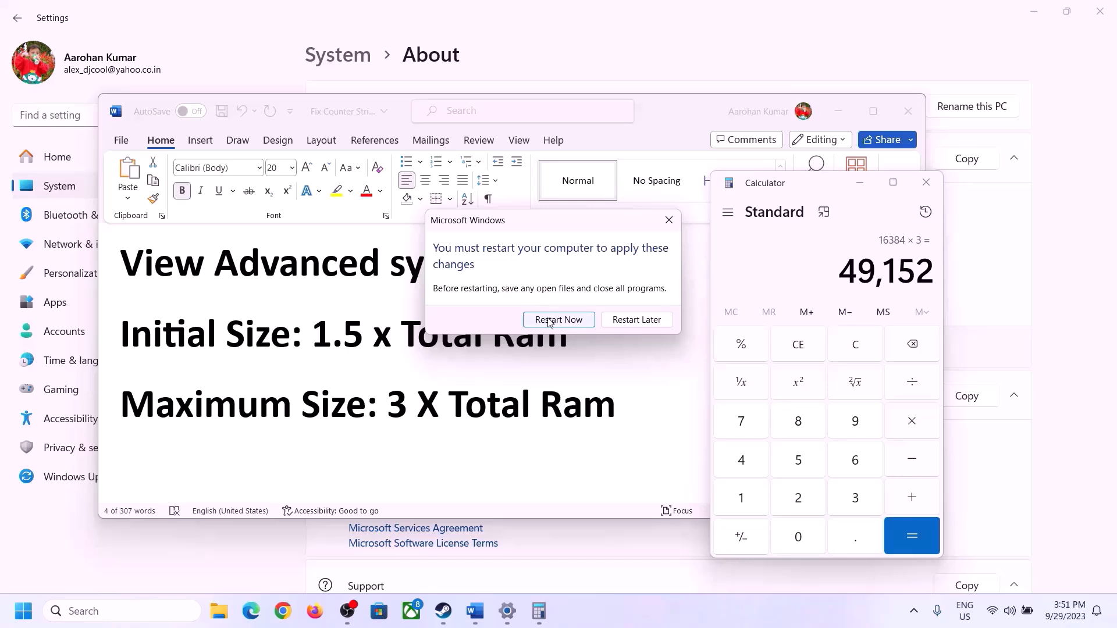
{"action": "left_click", "coordinate": [669, 220]}
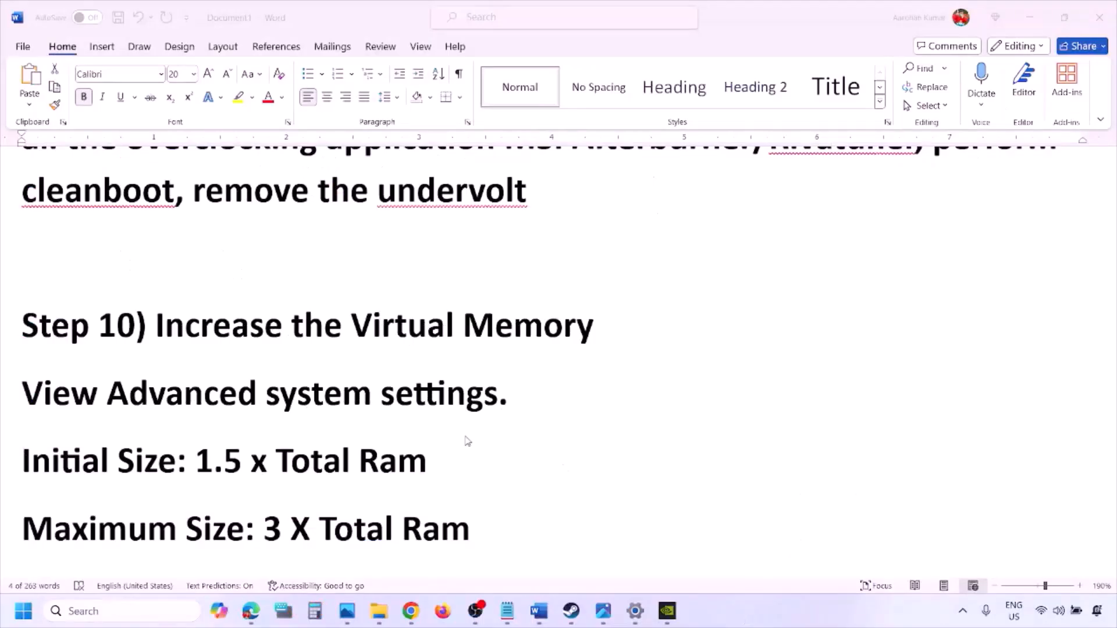
Go to Step 11 in the Word notes and highlight "Update BIOS" while reading it.
{"action": "scroll", "coordinate": [386, 417], "scroll_direction": "down", "scroll_amount": 4}
{"action": "left_click", "coordinate": [177, 427]}
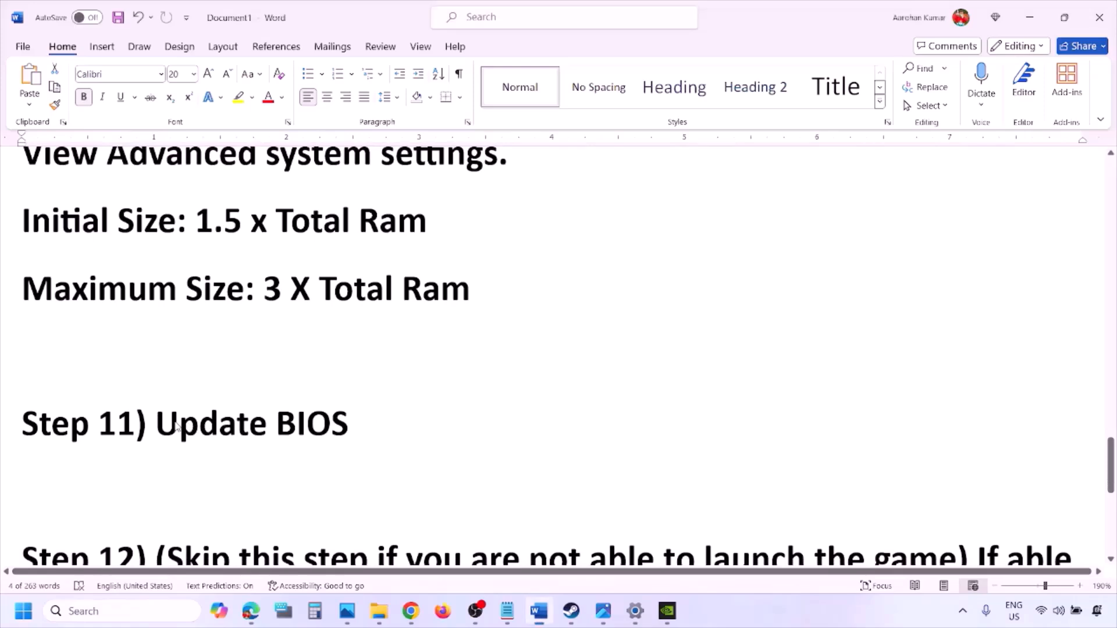
{"action": "left_click_drag", "start_coordinate": [156, 425], "coordinate": [374, 424]}
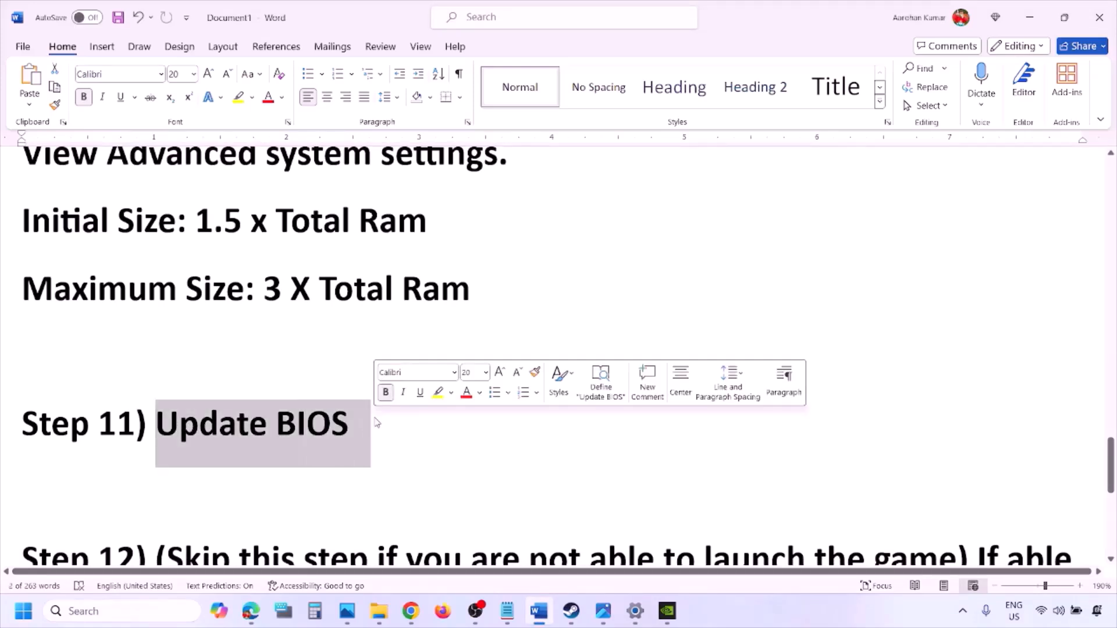
{"action": "left_click", "coordinate": [375, 423]}
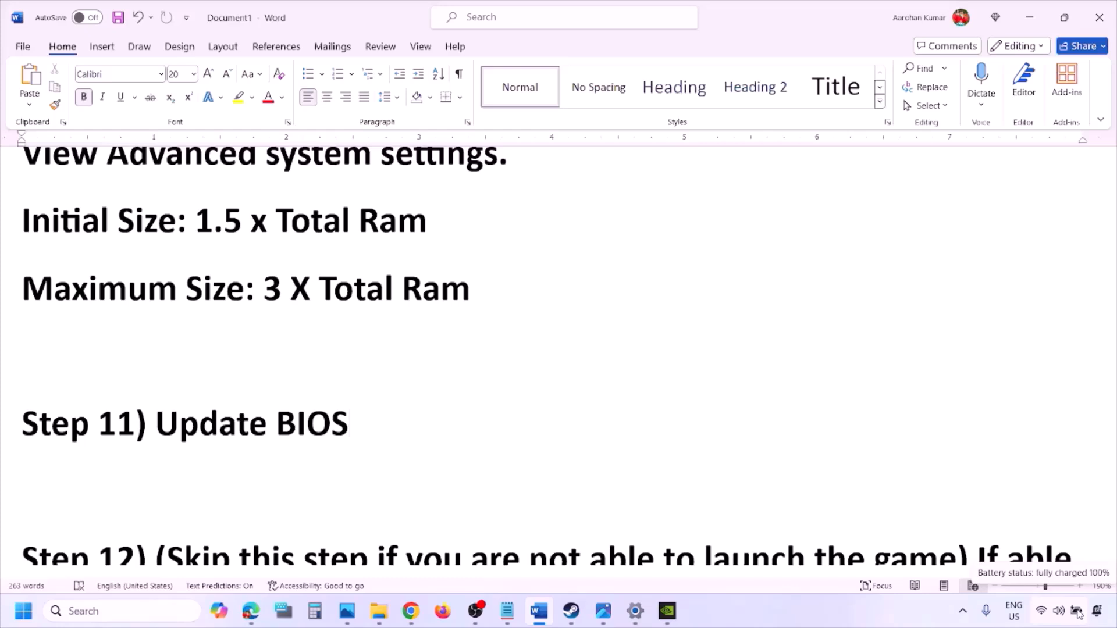
{"action": "left_click", "coordinate": [873, 608]}
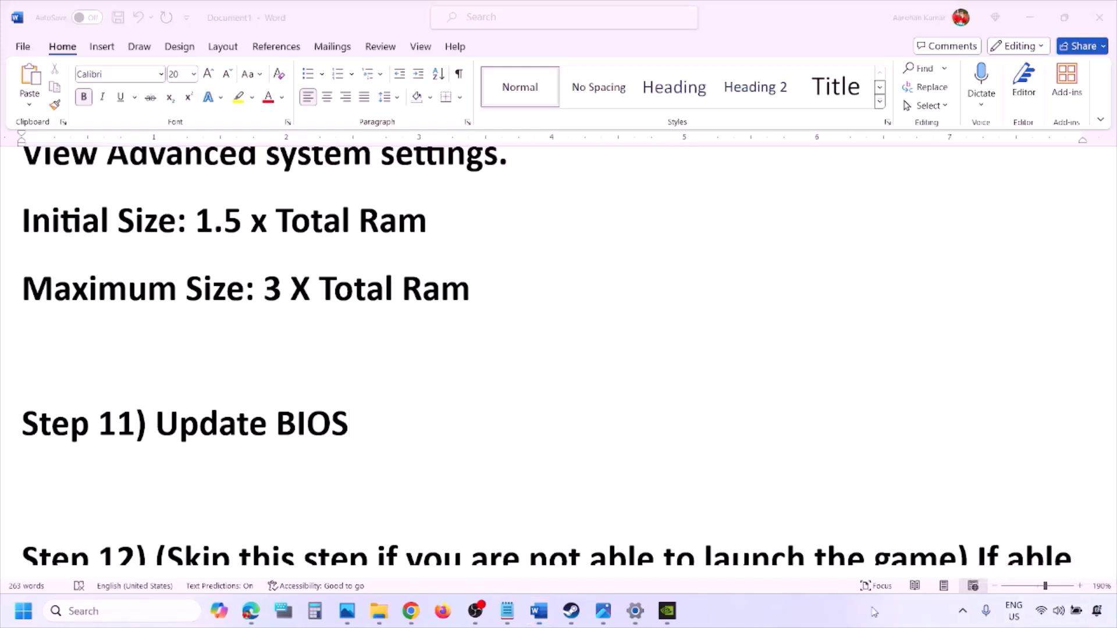
Read Step 12 in the notes, highlighting the advice on Windowed mode, lower video settings and medium/low quality.
{"action": "scroll", "coordinate": [489, 451], "scroll_direction": "down", "scroll_amount": 3}
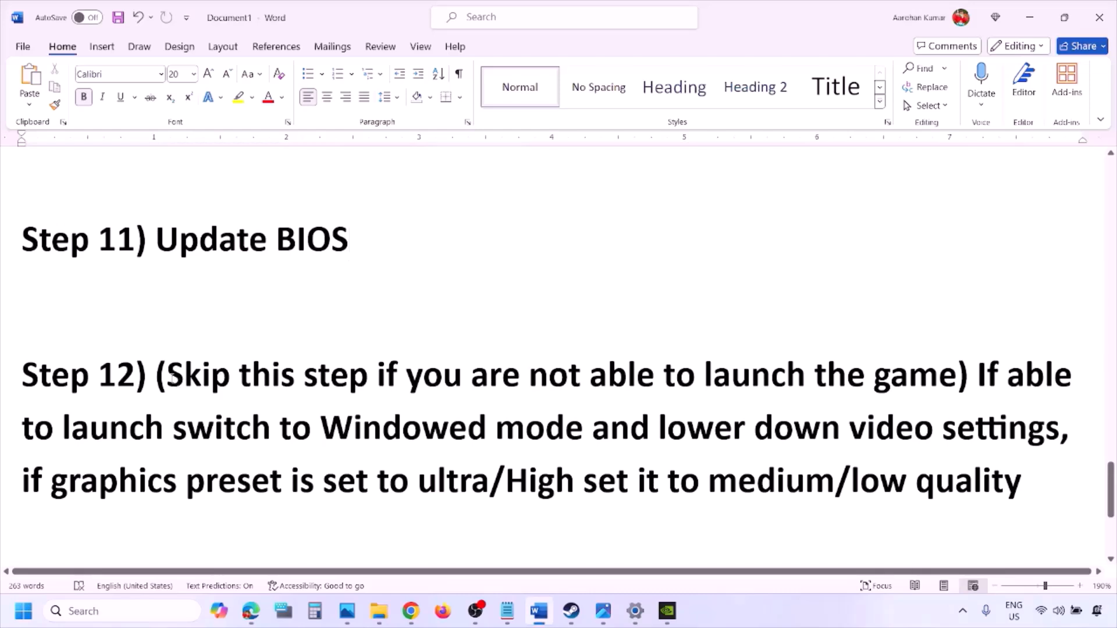
{"action": "left_click_drag", "start_coordinate": [167, 376], "coordinate": [1004, 443]}
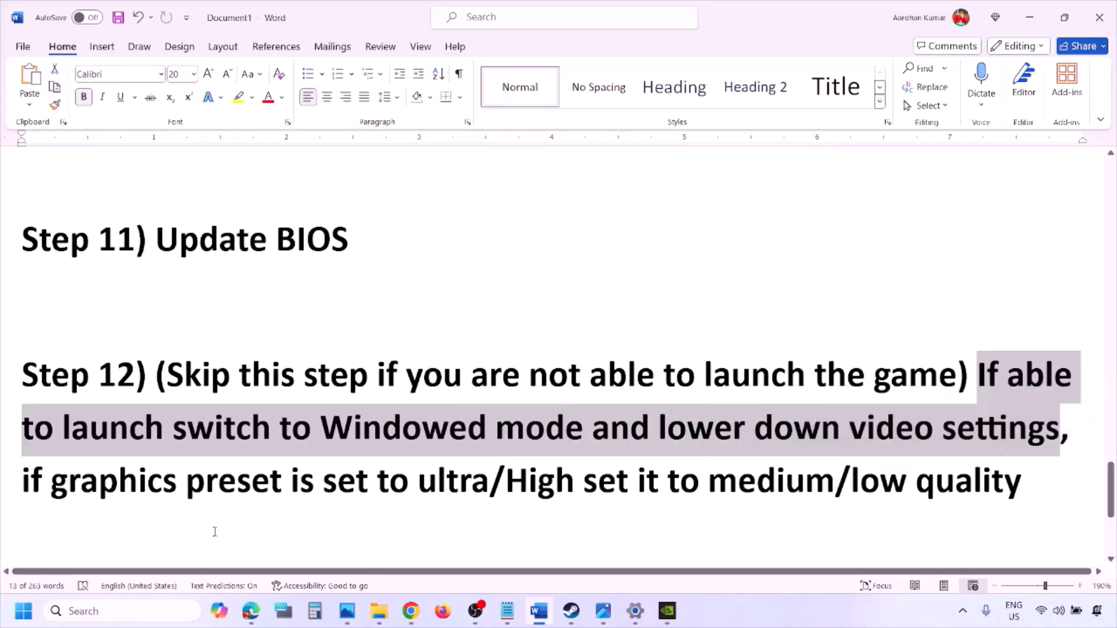
{"action": "left_click_drag", "start_coordinate": [60, 481], "coordinate": [630, 499]}
{"action": "left_click_drag", "start_coordinate": [708, 481], "coordinate": [945, 478]}
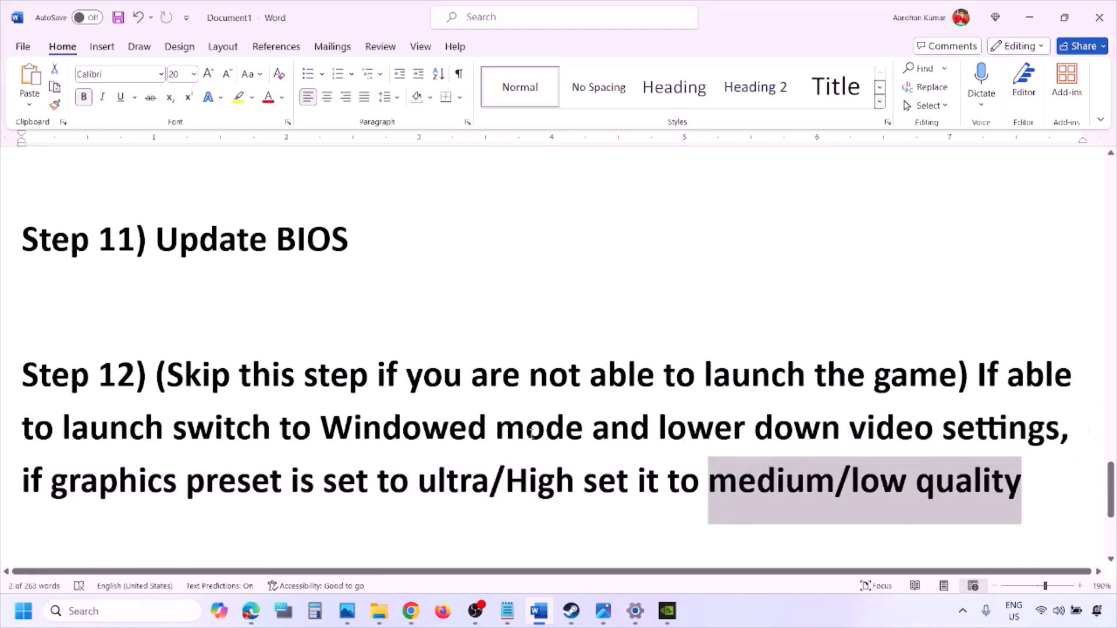
{"action": "left_click", "coordinate": [529, 432]}
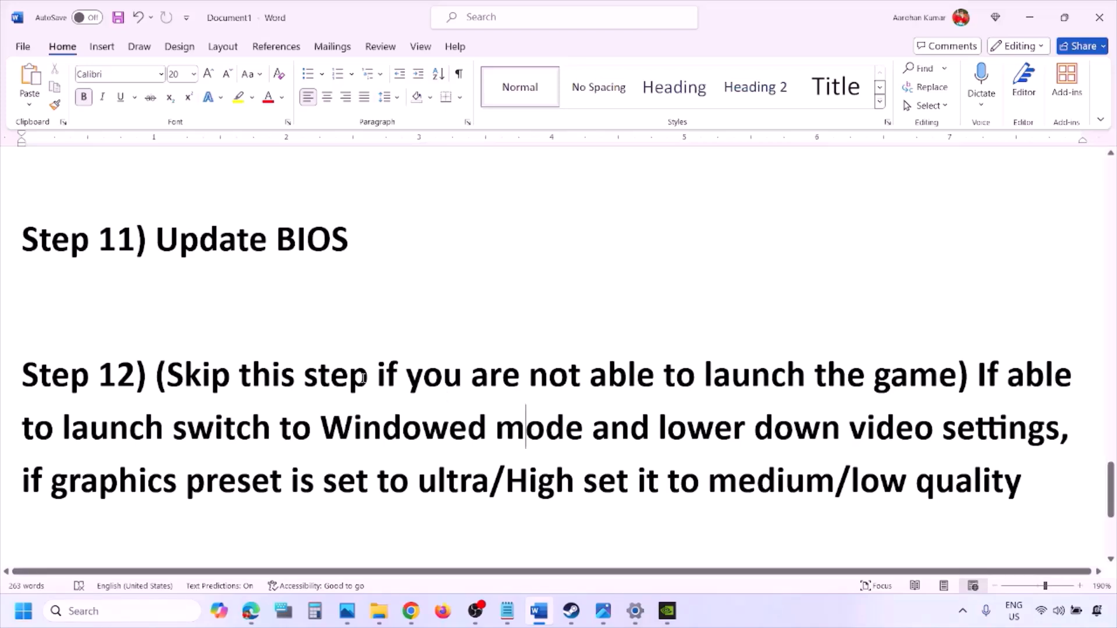
{"action": "left_click_drag", "start_coordinate": [363, 379], "coordinate": [690, 483]}
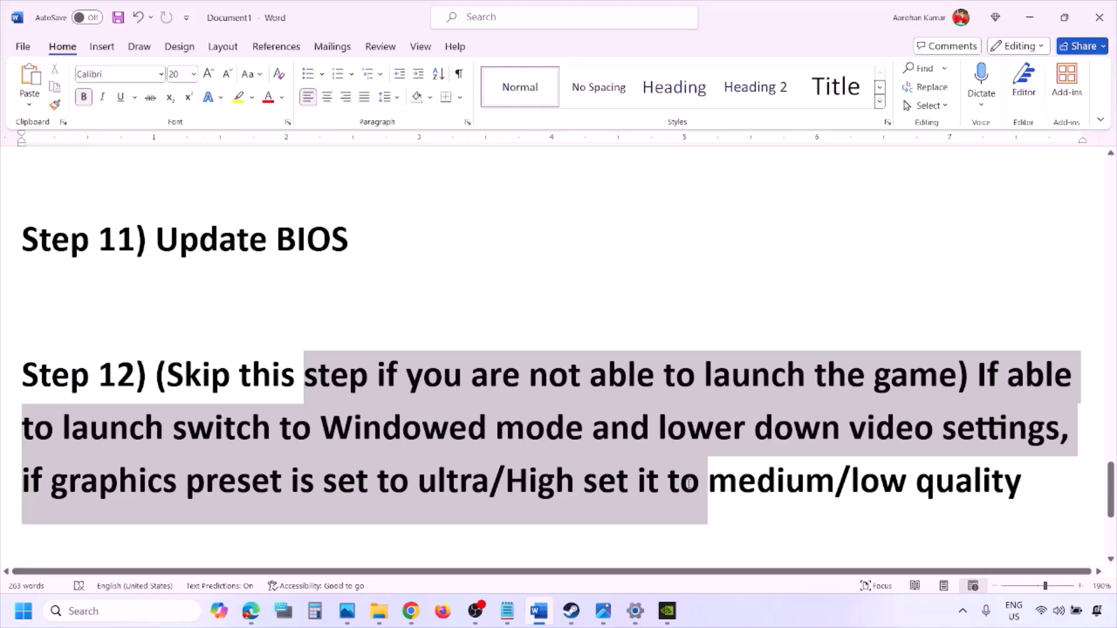
{"action": "left_click", "coordinate": [744, 606]}
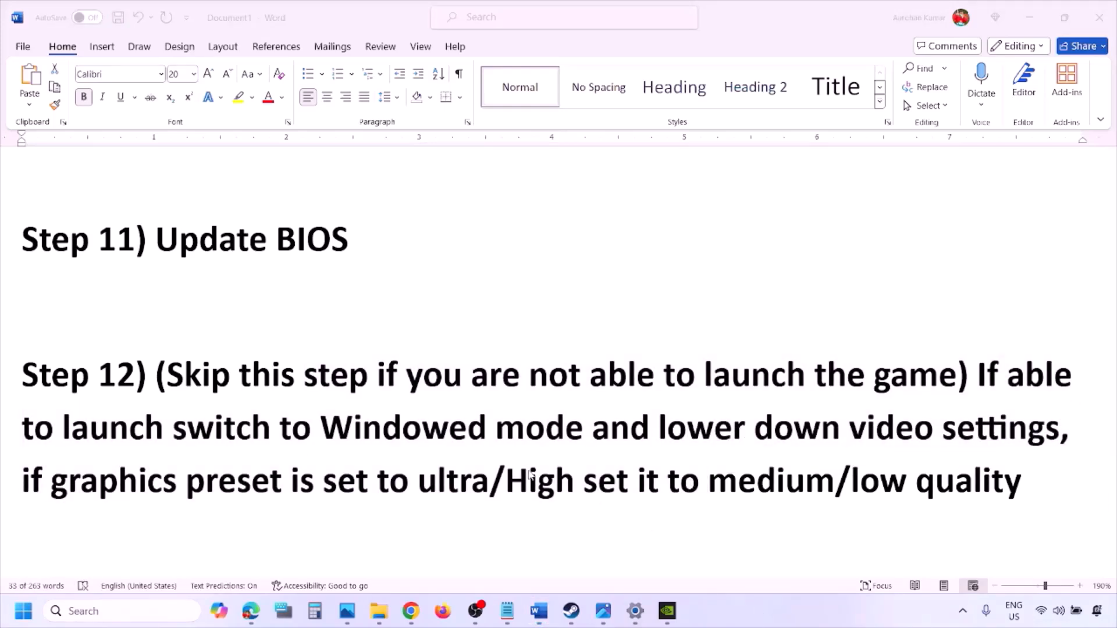
Read the first part of Step 13, highlighting the instructions to uninstall the game, delete its folder and restart the PC.
{"action": "scroll", "coordinate": [188, 357], "scroll_direction": "down", "scroll_amount": 5}
{"action": "left_click", "coordinate": [187, 357]}
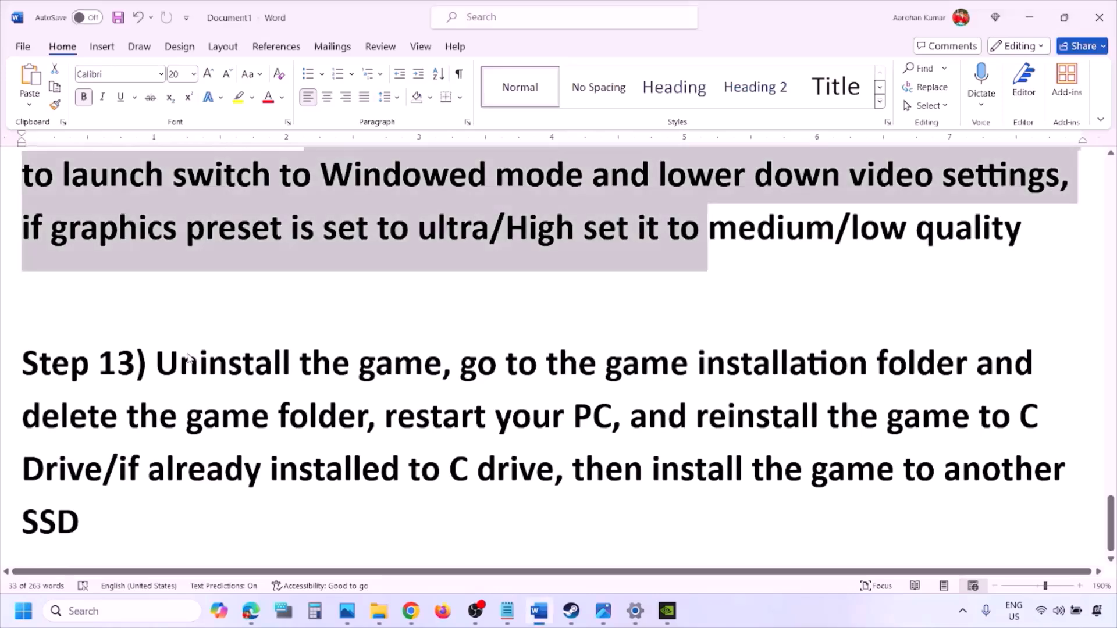
{"action": "left_click_drag", "start_coordinate": [175, 359], "coordinate": [487, 415]}
{"action": "left_click", "coordinate": [487, 415]}
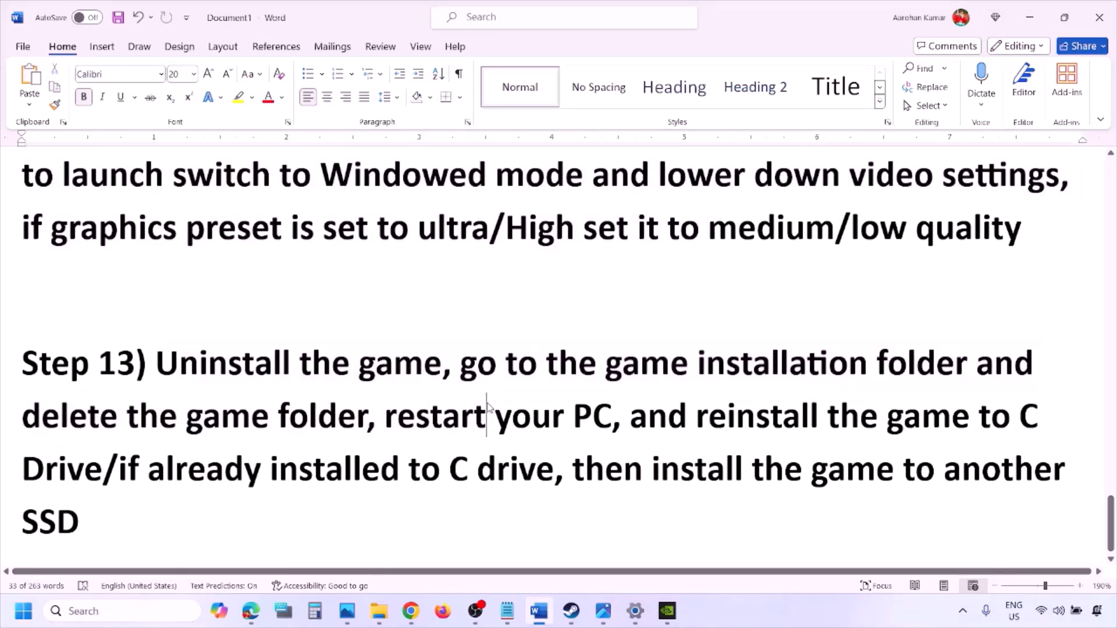
{"action": "left_click_drag", "start_coordinate": [173, 368], "coordinate": [494, 419]}
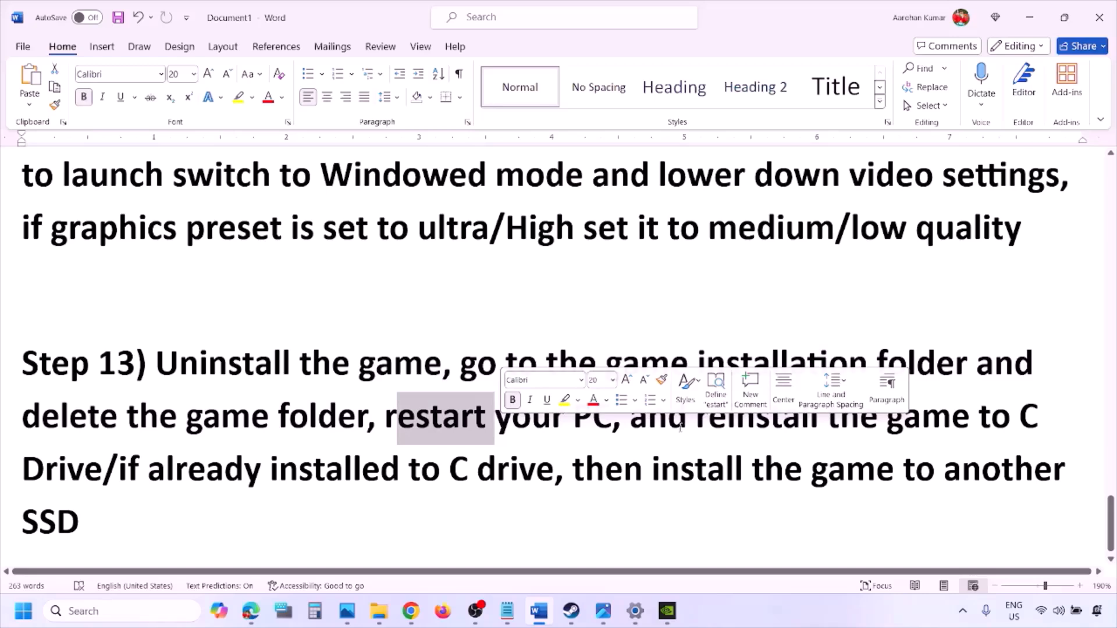
Highlight the Step 13 instructions about reinstalling the game to the C drive or to another SSD, and clear the selection.
{"action": "left_click_drag", "start_coordinate": [680, 428], "coordinate": [107, 456]}
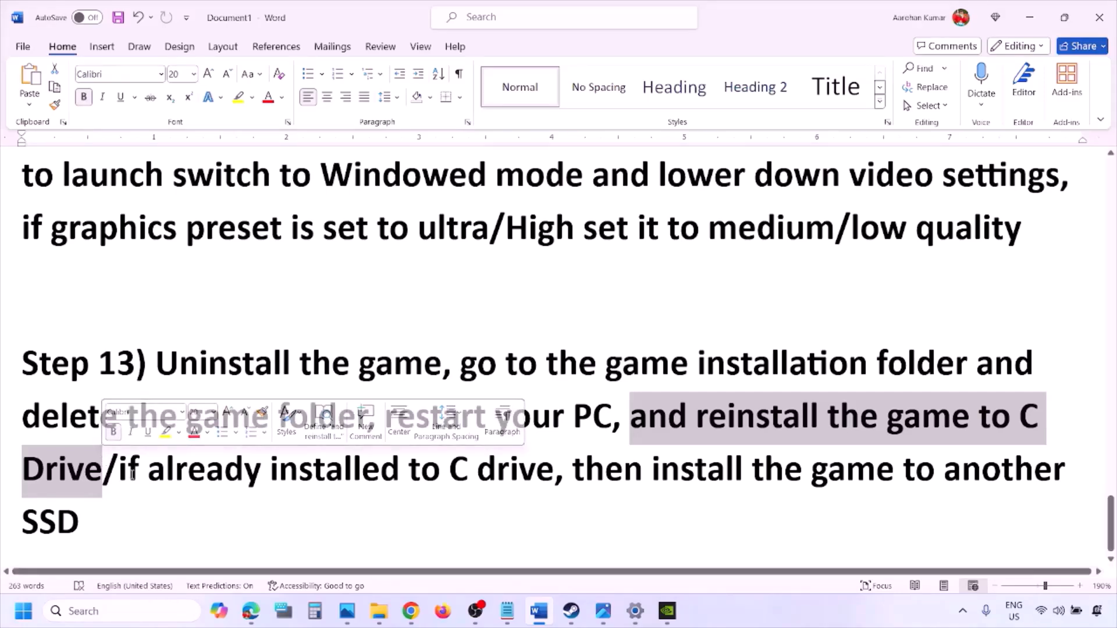
{"action": "left_click_drag", "start_coordinate": [120, 468], "coordinate": [521, 476]}
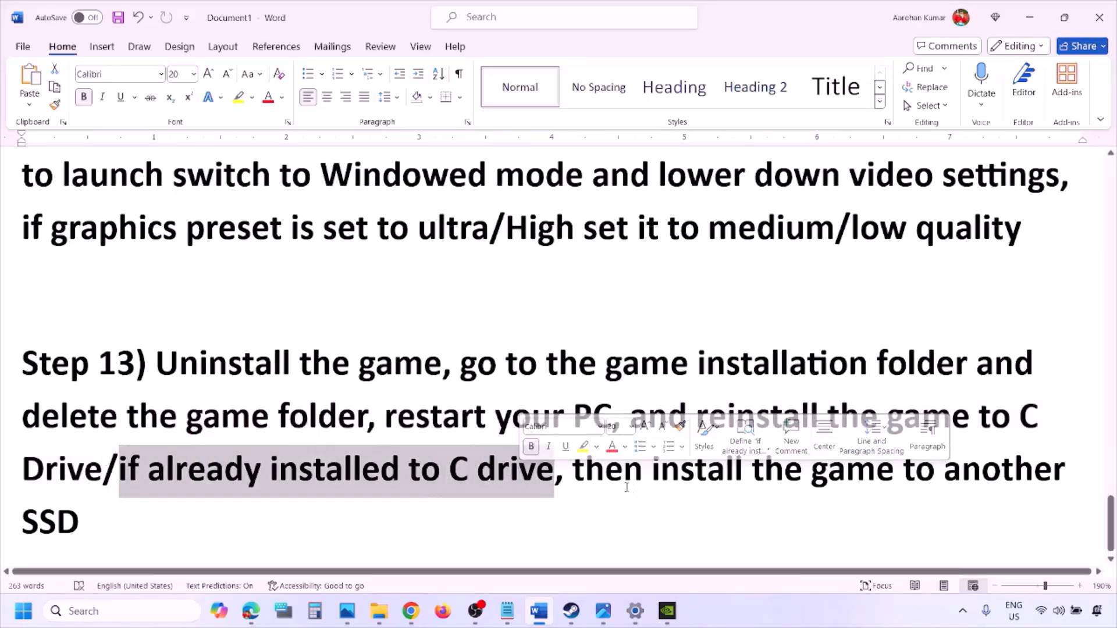
{"action": "left_click_drag", "start_coordinate": [629, 472], "coordinate": [175, 517]}
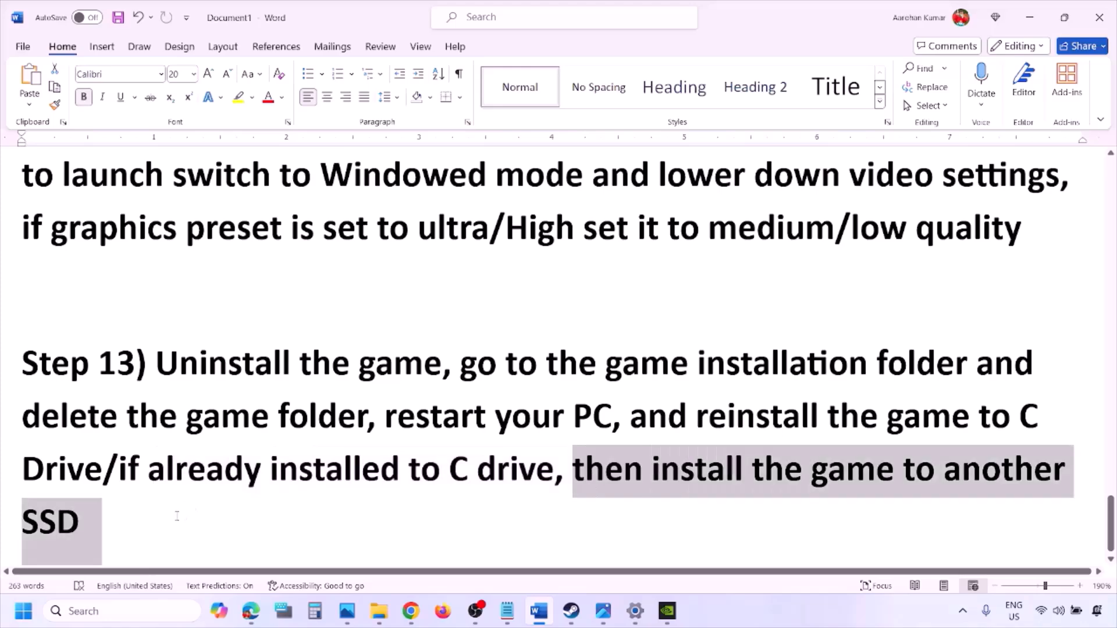
{"action": "left_click", "coordinate": [173, 515]}
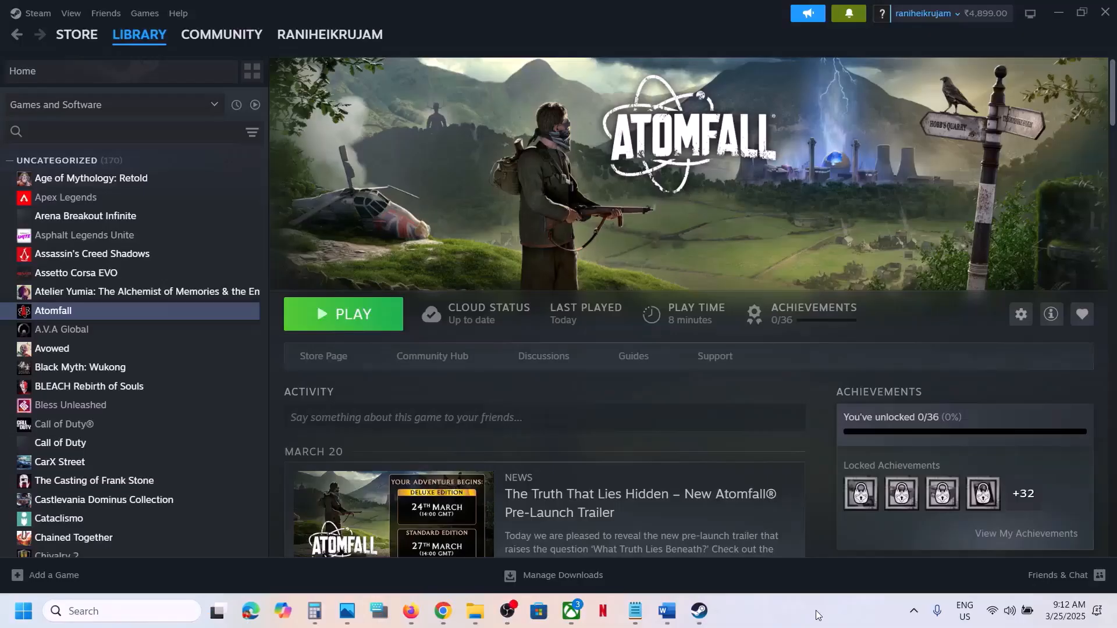